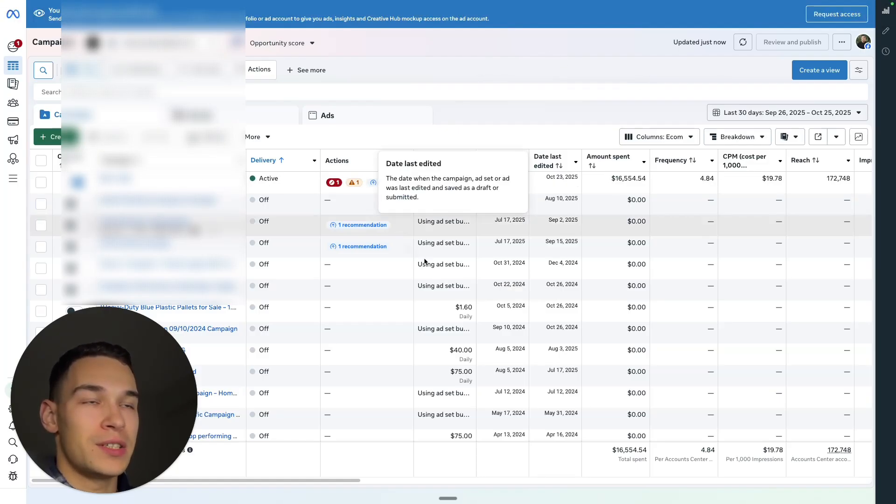
Select the active campaign and examine its delivery, click, landing page view and adds-to-cart metrics.
left_click(463, 181)
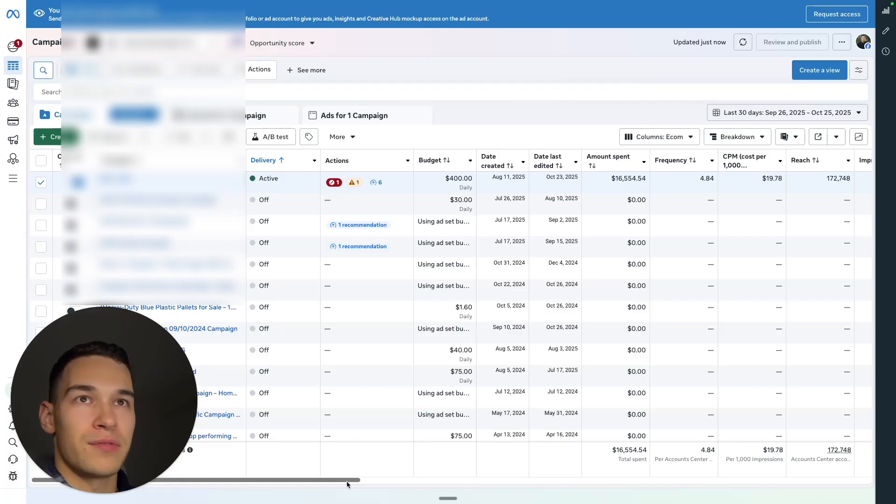
left_click_drag(349, 481, 391, 482)
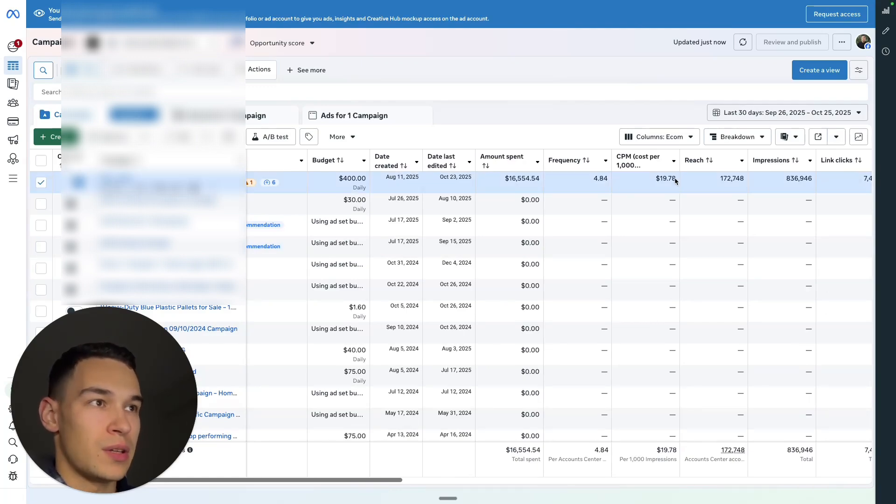
left_click_drag(340, 483, 503, 487)
mouse_move(518, 161)
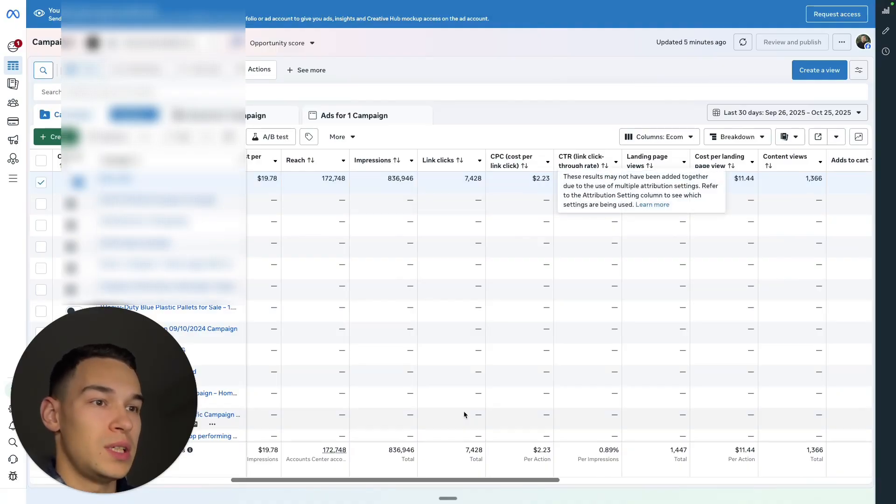
left_click_drag(445, 481, 486, 480)
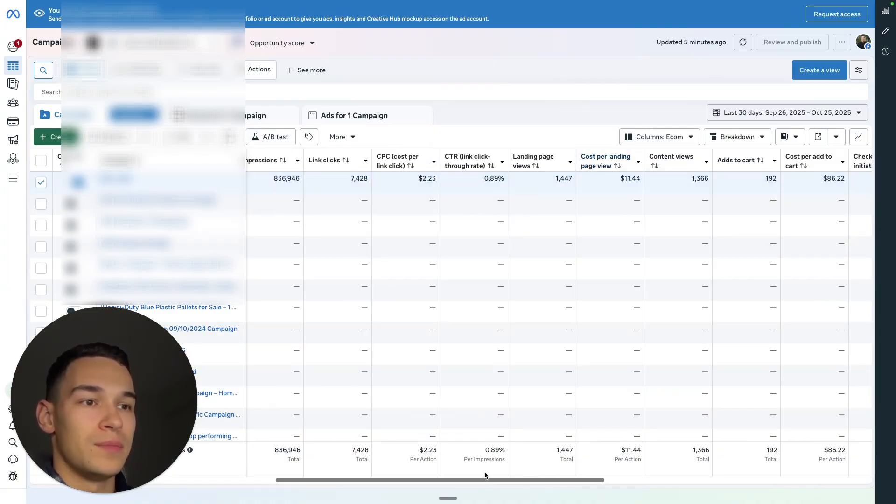
mouse_move(486, 480)
left_mouse_down()
mouse_move(244, 482)
mouse_move(490, 481)
left_mouse_up()
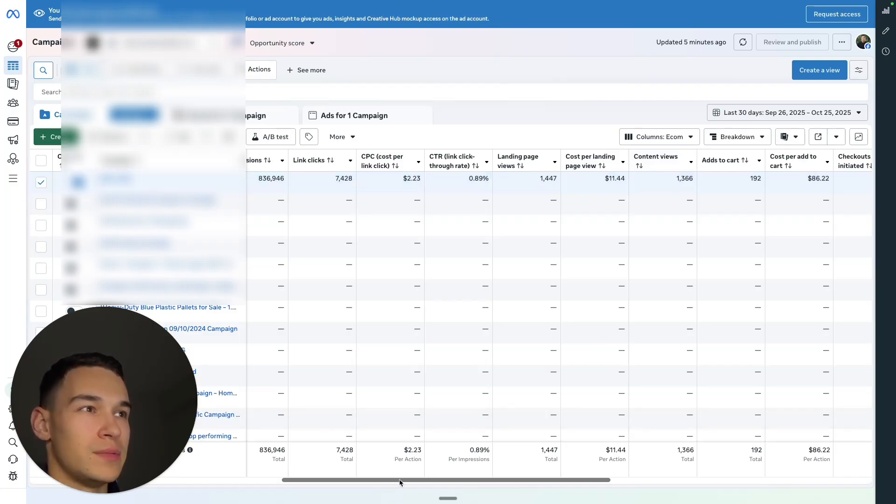
left_click_drag(400, 482, 443, 482)
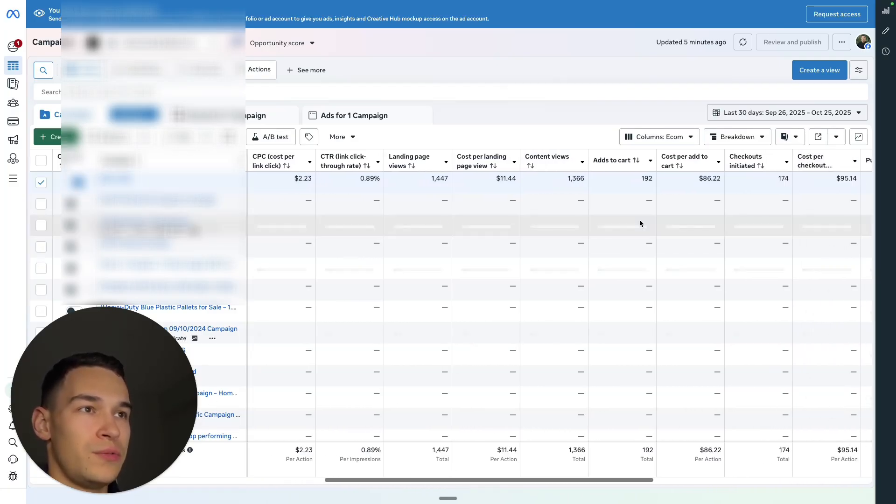
Calculate the campaign's landing-page-view to add-to-cart rate as 192/1400 in Raycast, using the copied adds-to-cart count.
double_click(438, 182)
left_click(442, 180)
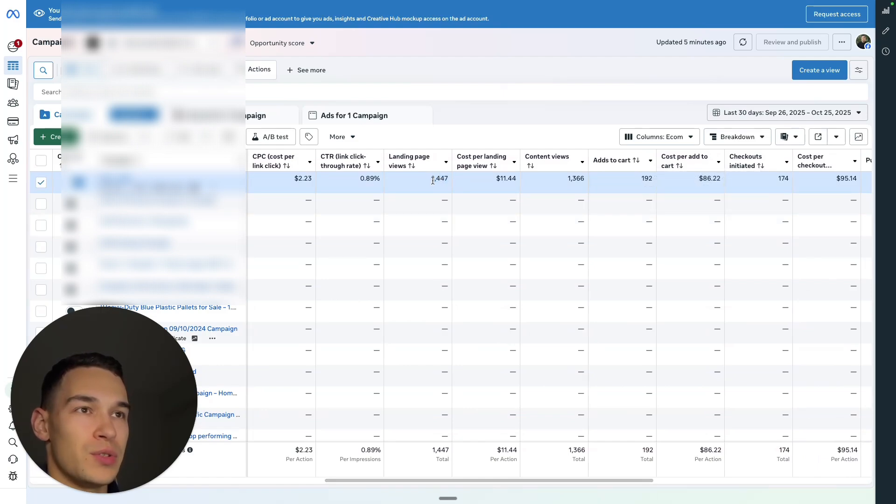
double_click(649, 178)
key("super+c")
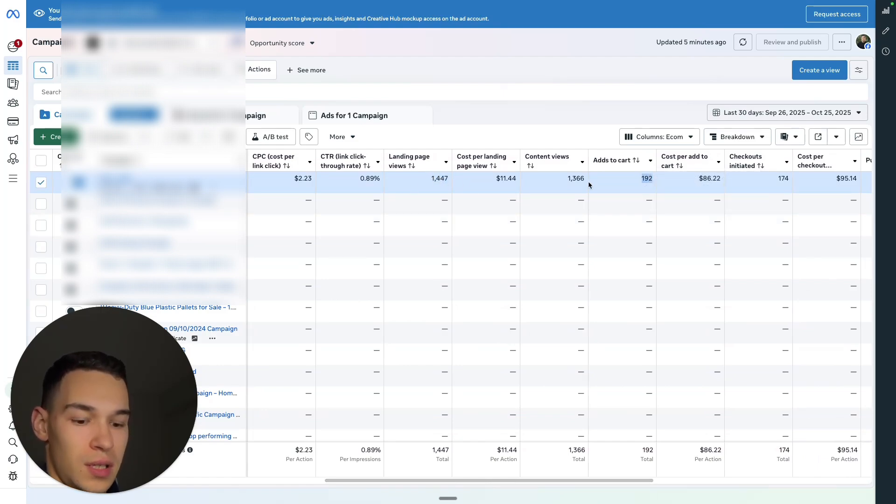
key("alt+space")
key("super+v")
type("/")
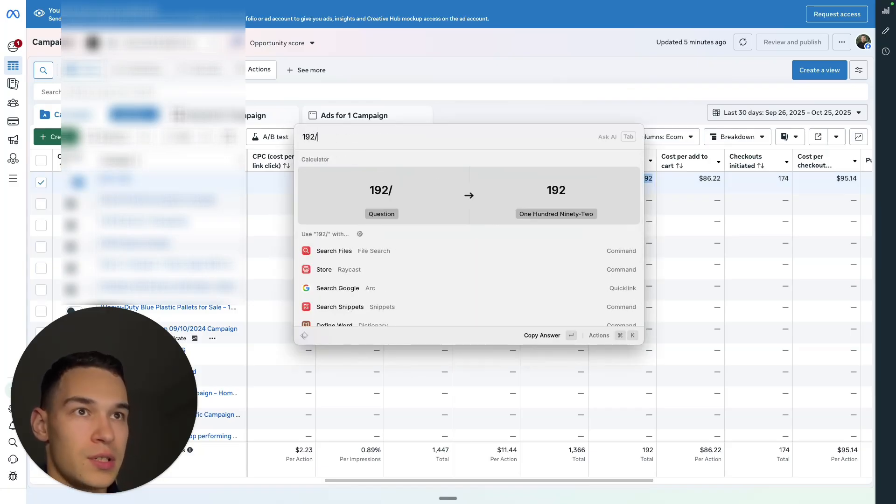
type("1400")
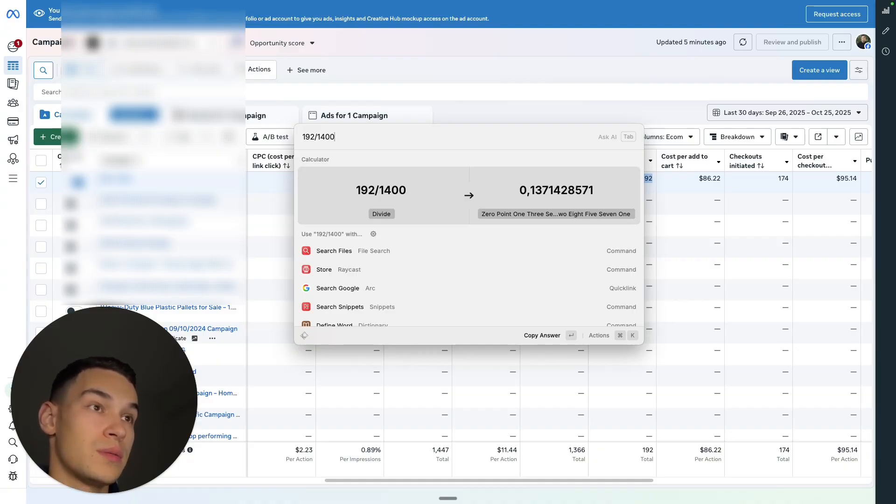
key("super+BackSpace")
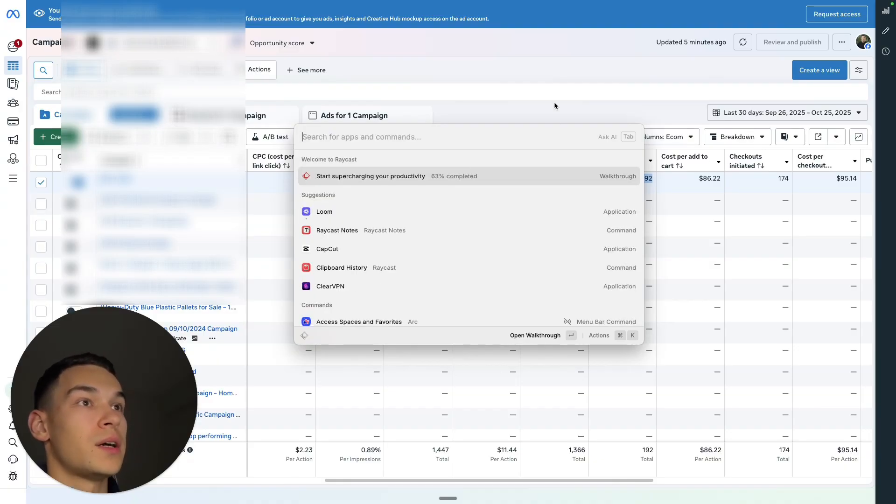
key("Escape")
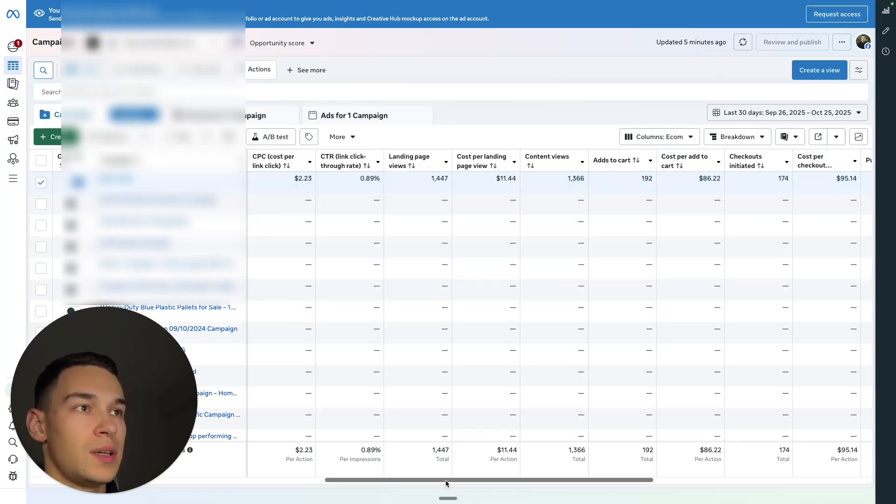
Calculate the add-to-cart to purchase rate as 40/192 in Raycast.
left_click_drag(442, 483, 558, 484)
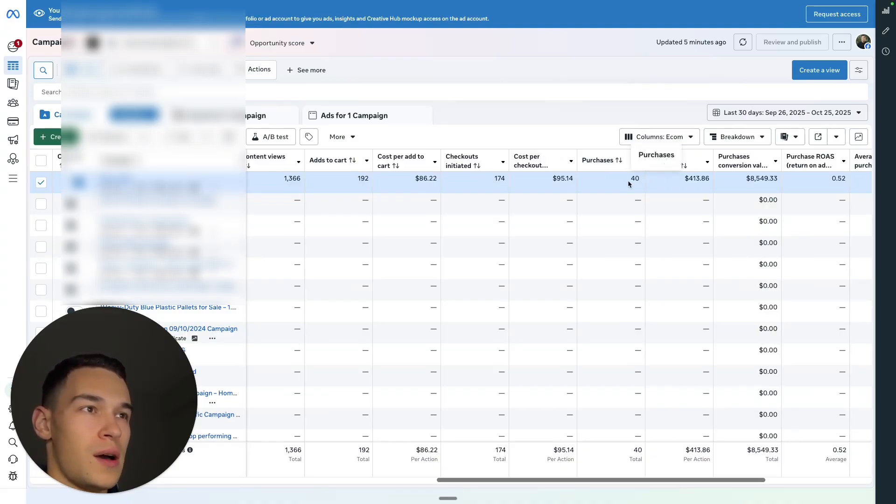
key("alt+space")
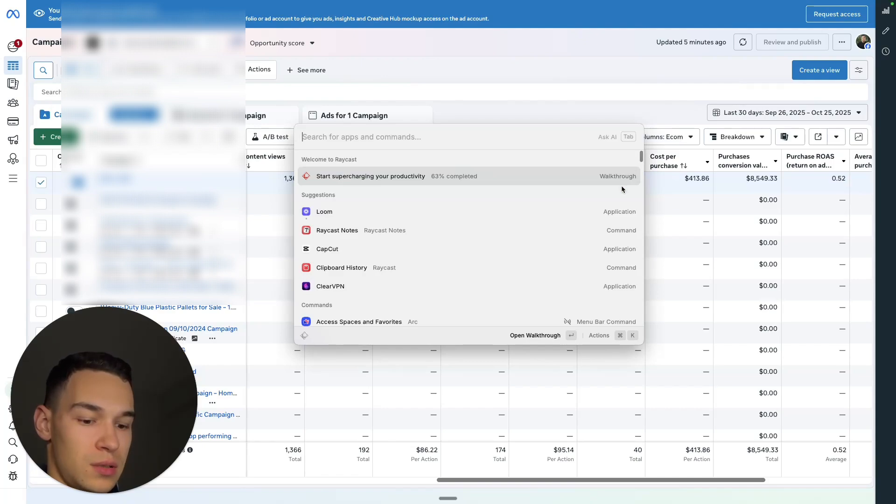
type("40/1")
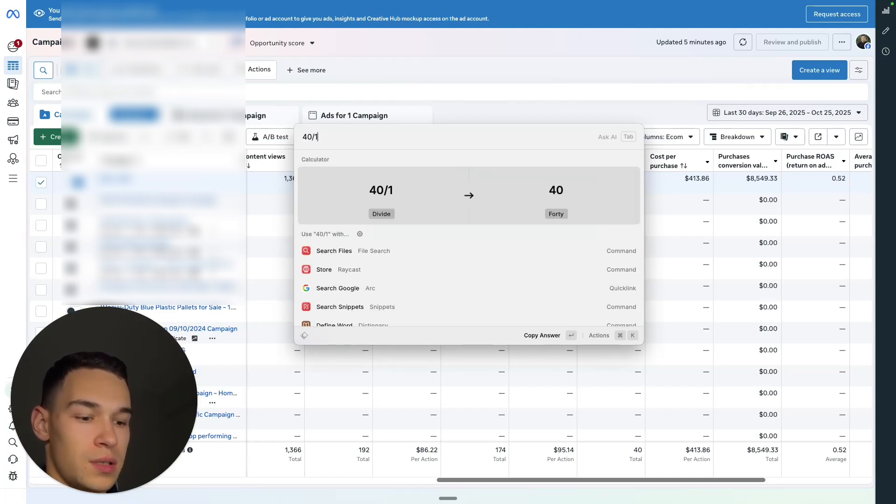
type("92")
key("Escape")
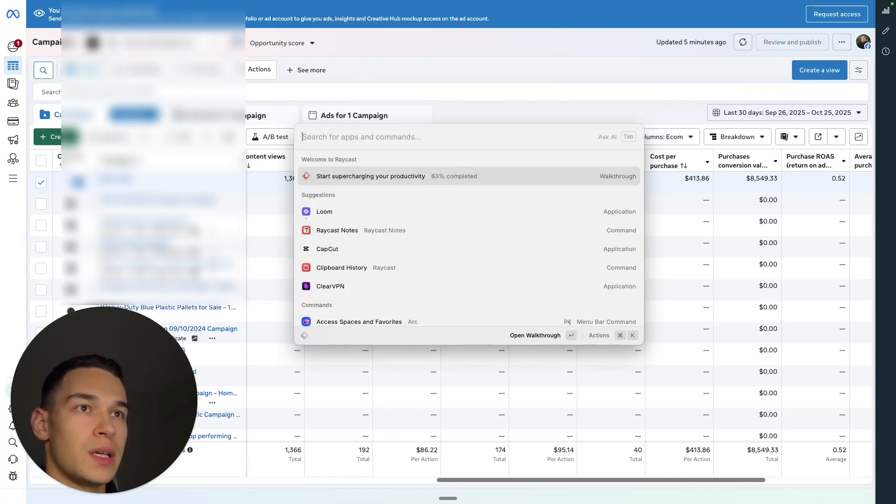
key("Escape")
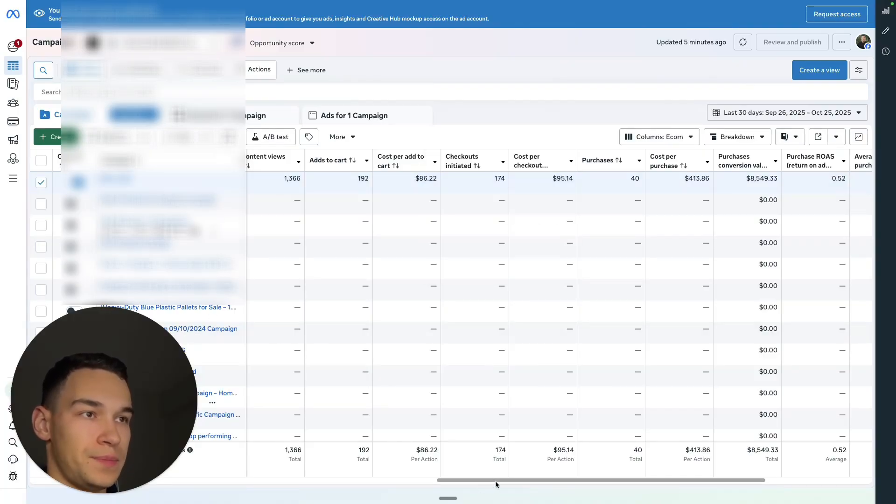
Calculate the checkout to purchase rate as 40/174 in Raycast.
left_click_drag(495, 481, 496, 482)
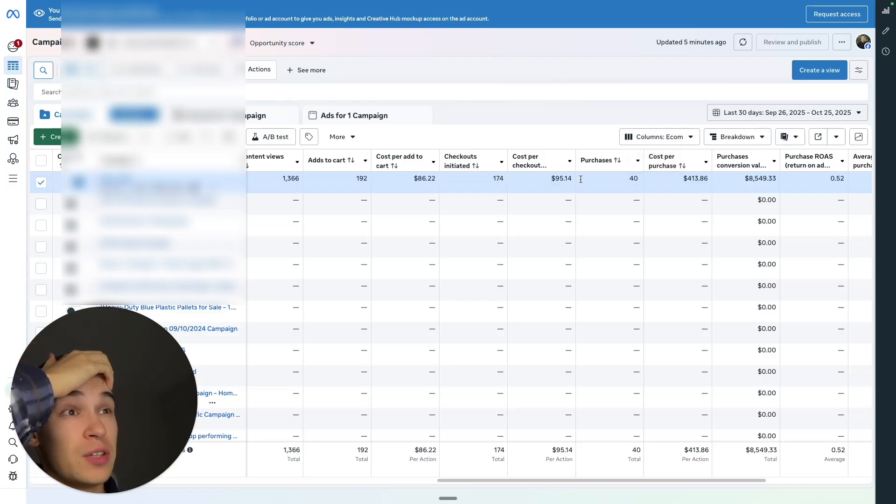
key("alt+space")
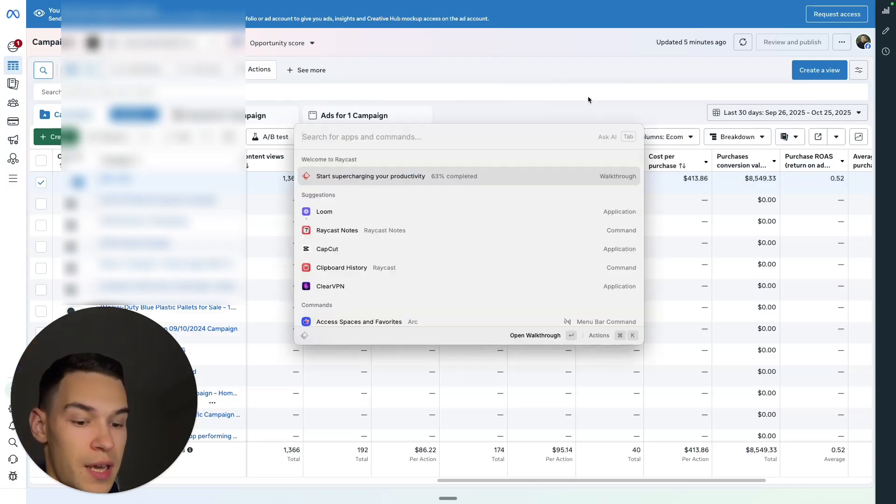
type("40/174")
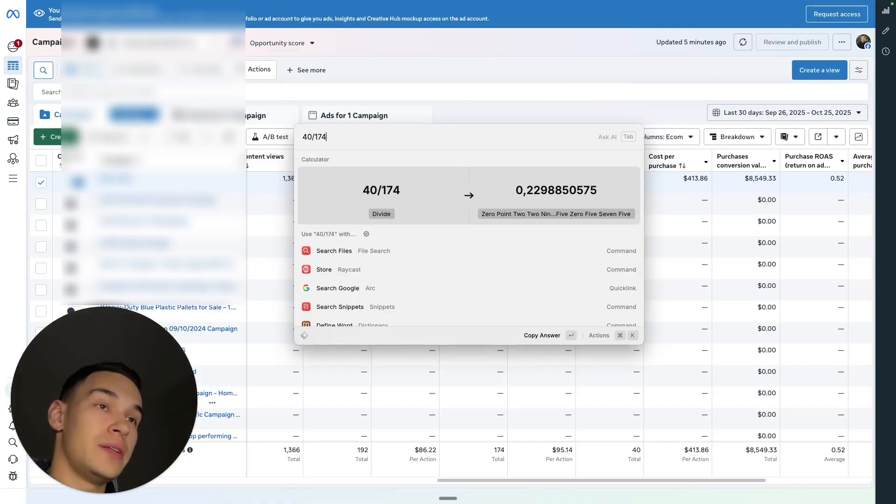
key("Escape")
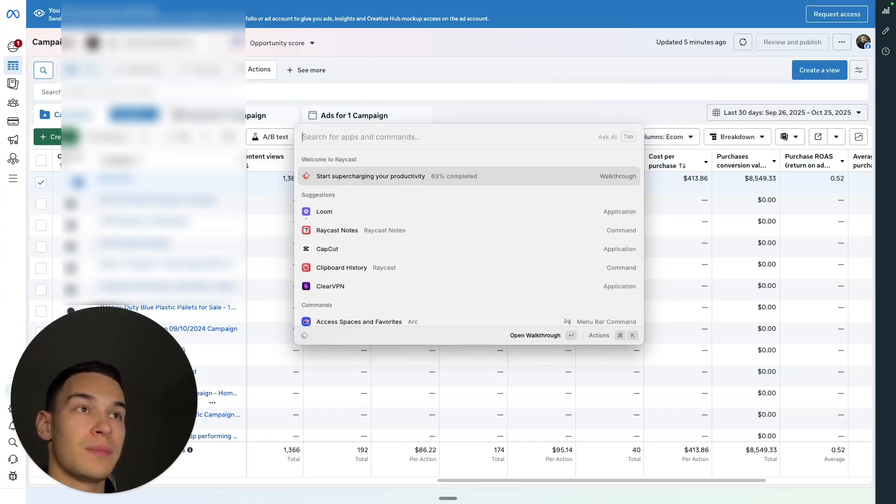
key("Escape")
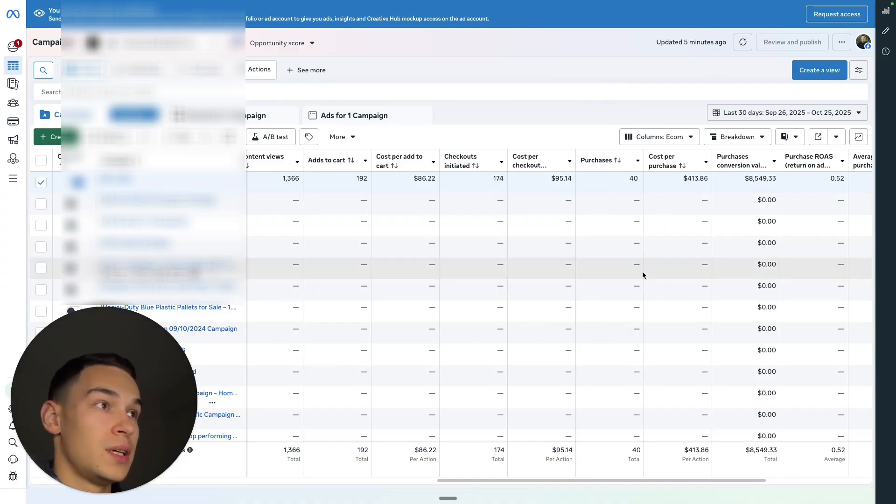
Examine the campaign's purchase value, ROAS and custom CVR1 and CVR2 metrics, including the formula behind CVR1.
left_click_drag(576, 482, 622, 482)
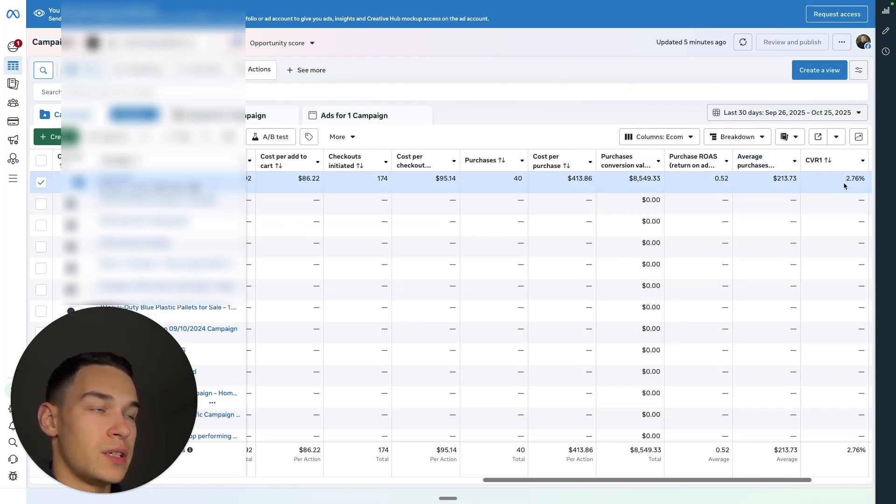
mouse_move(822, 164)
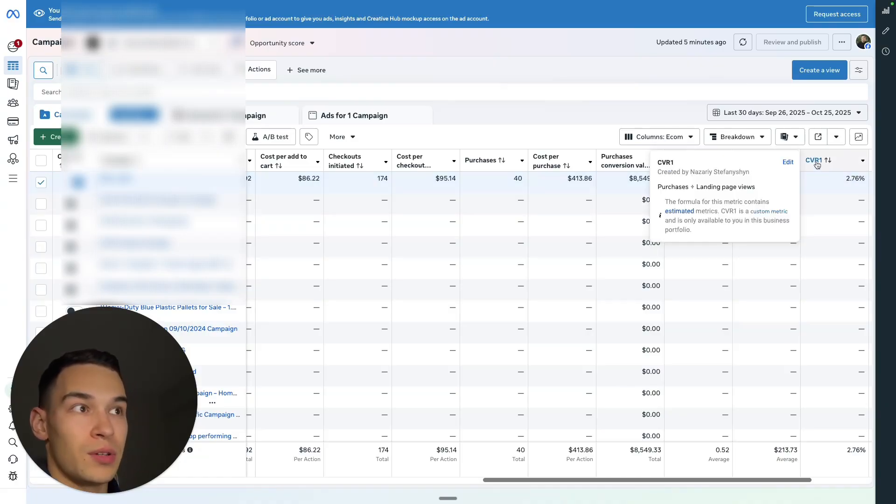
left_click_drag(672, 480, 712, 482)
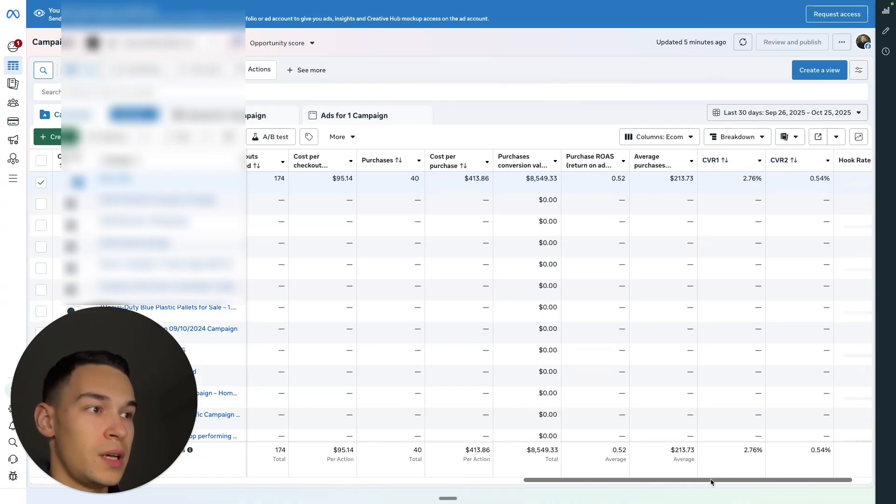
mouse_move(782, 163)
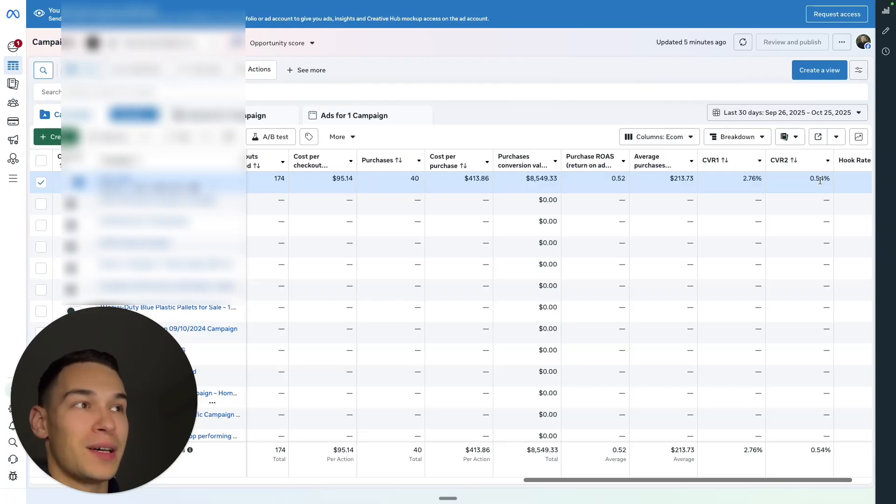
left_click_drag(683, 481, 657, 483)
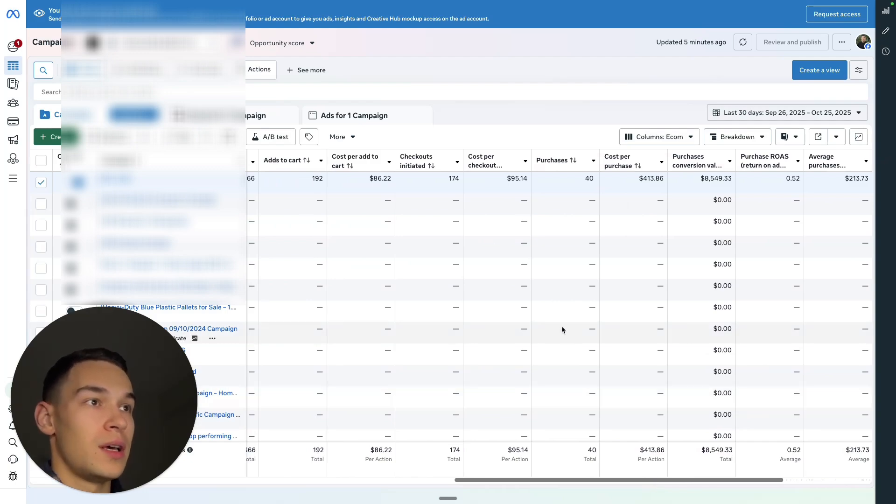
Open the active campaign's ad sets and sort them by amount spent, highest first.
left_click(117, 182)
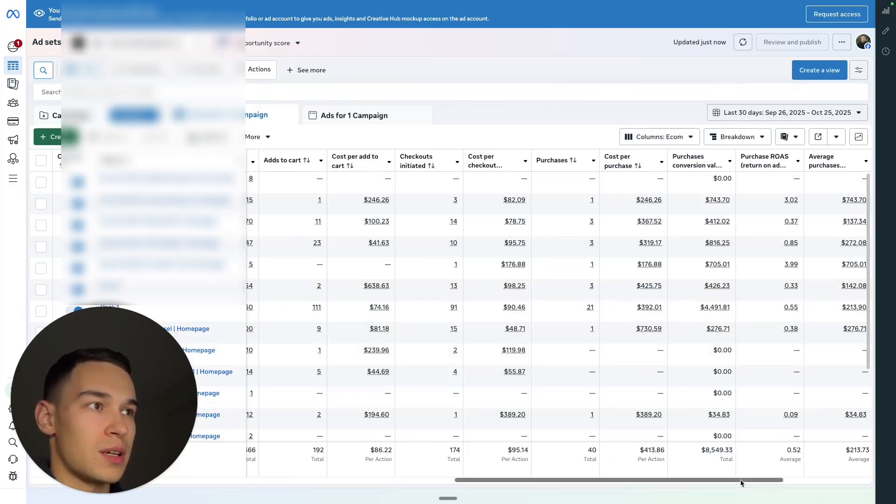
left_click_drag(742, 482, 406, 489)
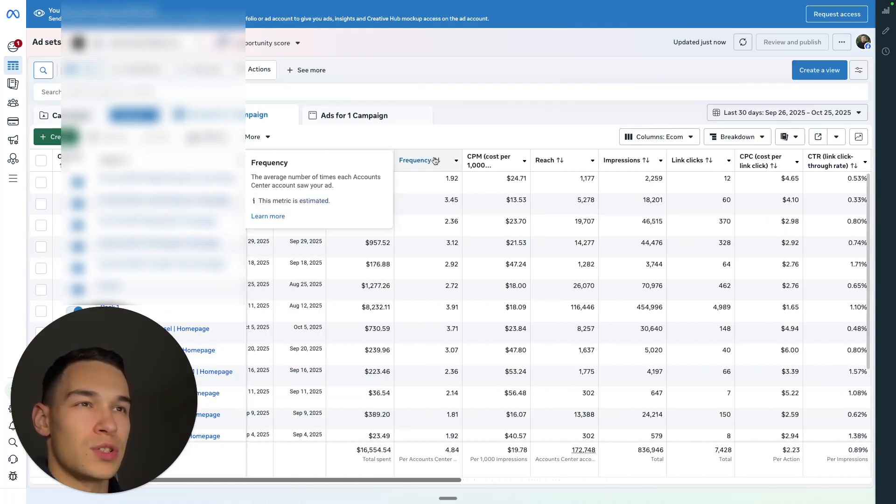
left_click(352, 158)
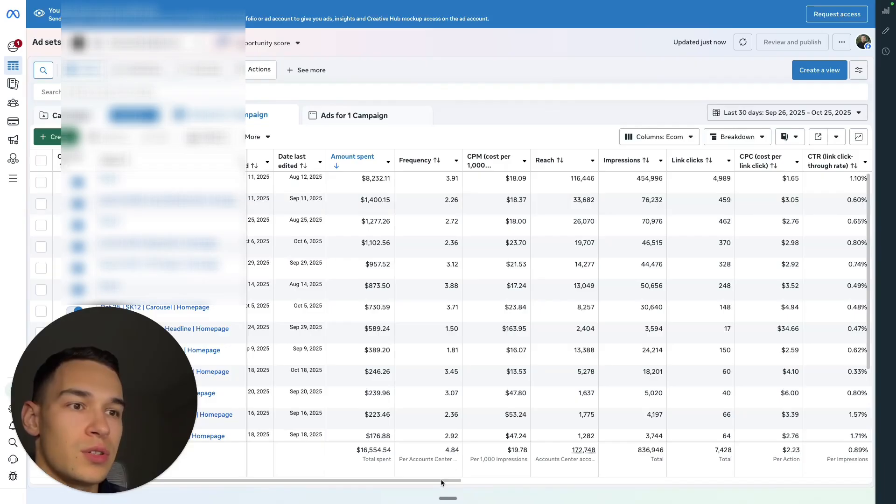
Compare the ad sets' edit dates, spend and cost per link click, selecting individual rows in turn and ending on the SK12 Carousel Homepage ad set.
left_click_drag(442, 482, 430, 482)
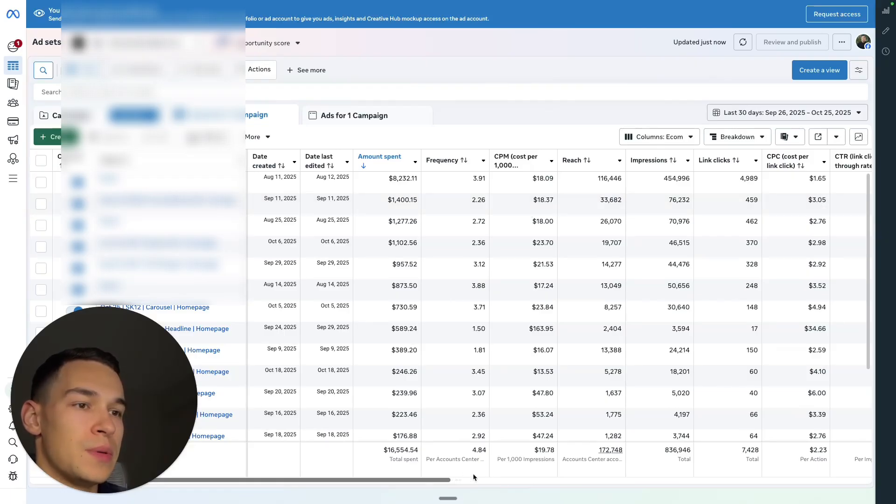
left_click_drag(429, 482, 450, 484)
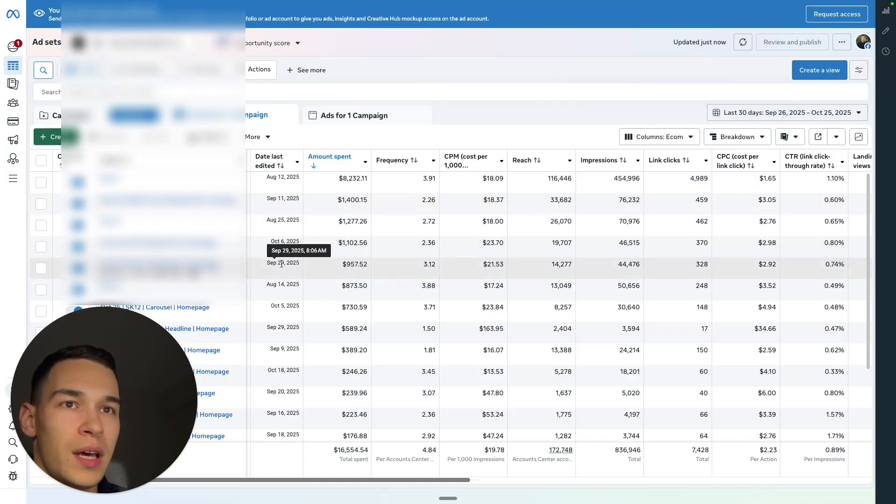
left_click(338, 269)
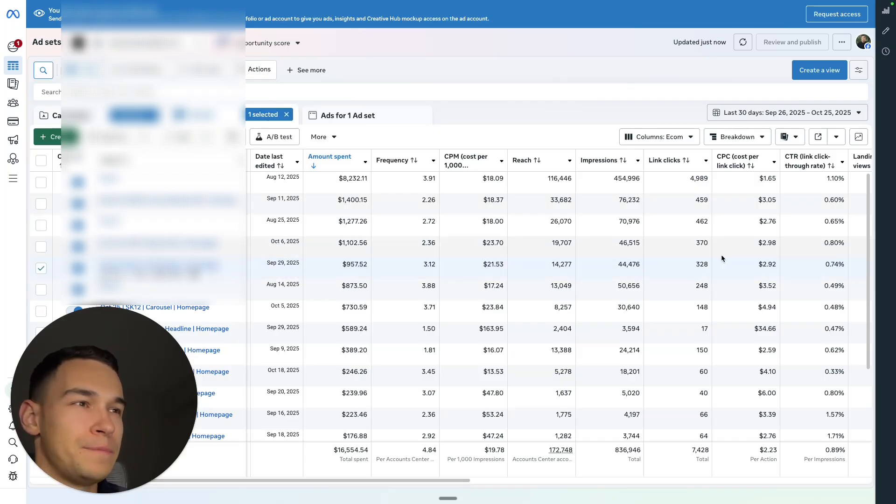
left_click(774, 230)
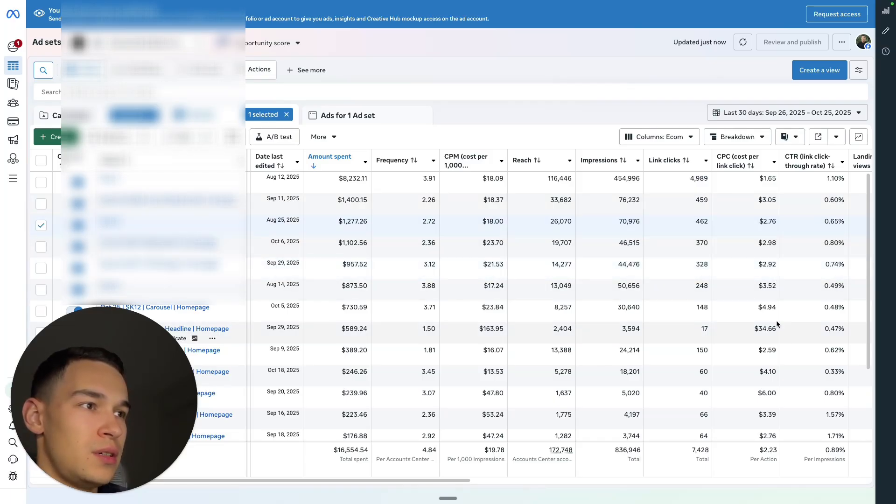
left_click(758, 316)
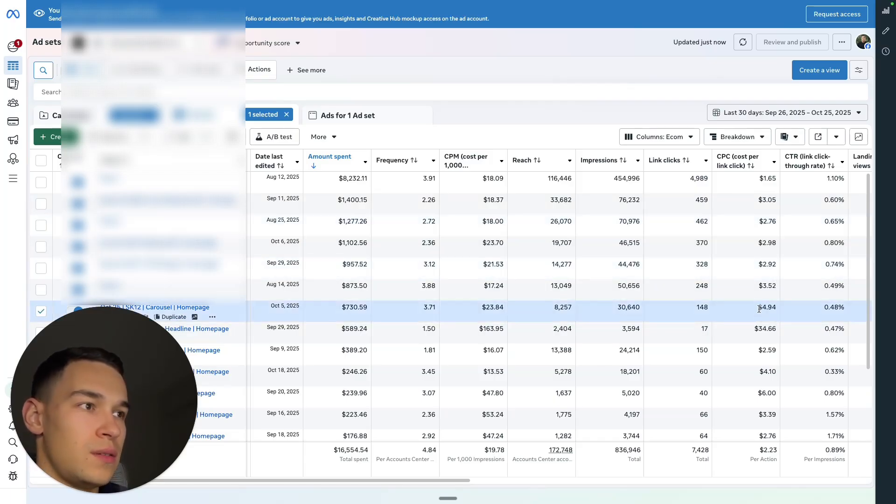
Compare the lower-spending ad sets by CPM, link clicks and cost per link click, selecting rows in turn and checking through the end of the list.
left_click(768, 340)
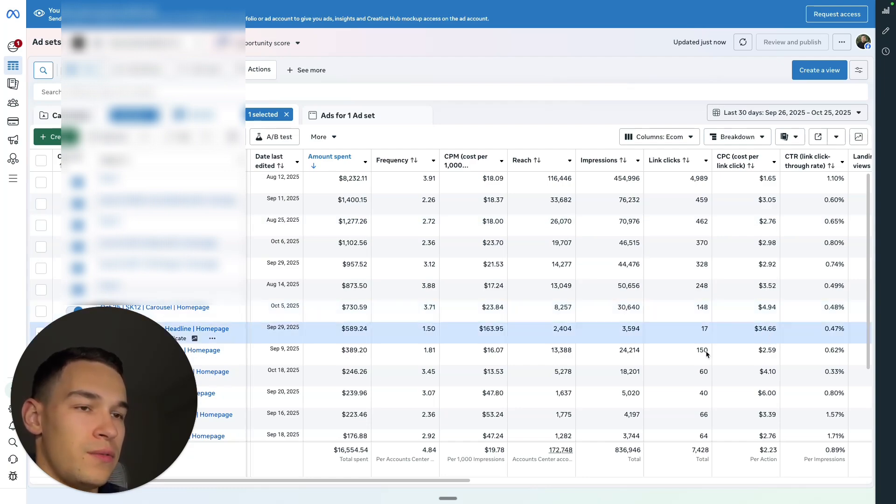
scroll(447, 481, "right", 1)
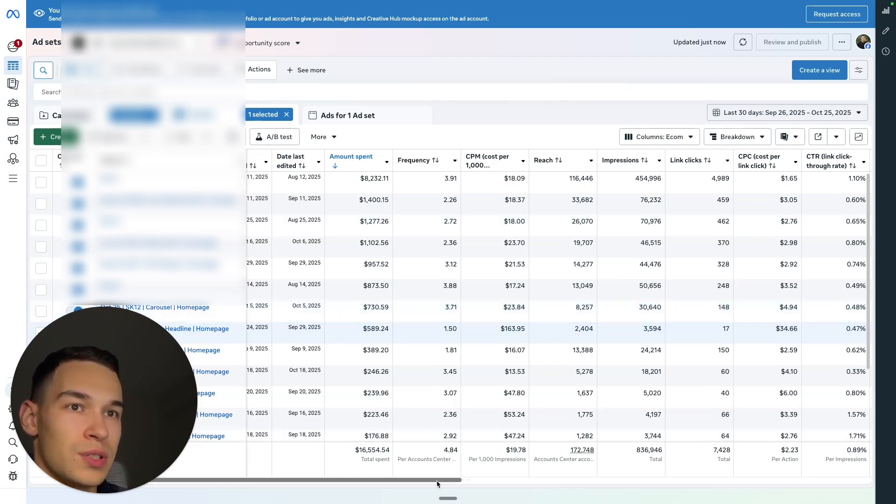
scroll(446, 481, "right", 1)
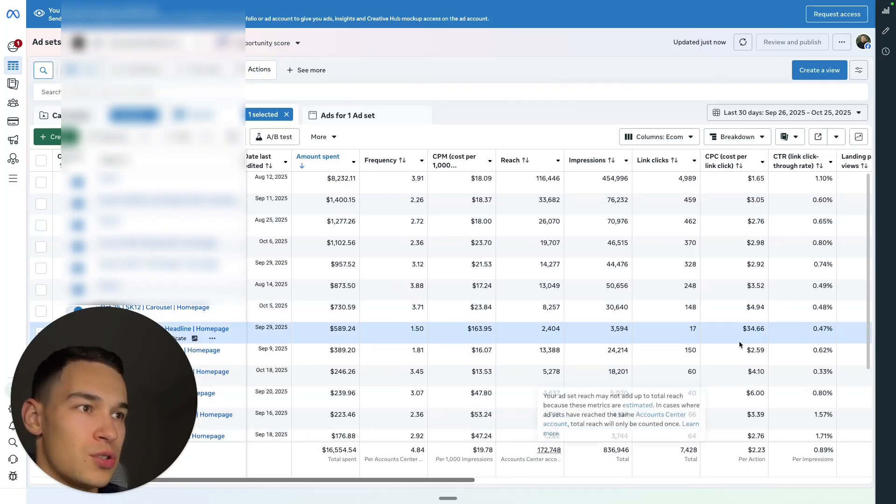
left_click(380, 361)
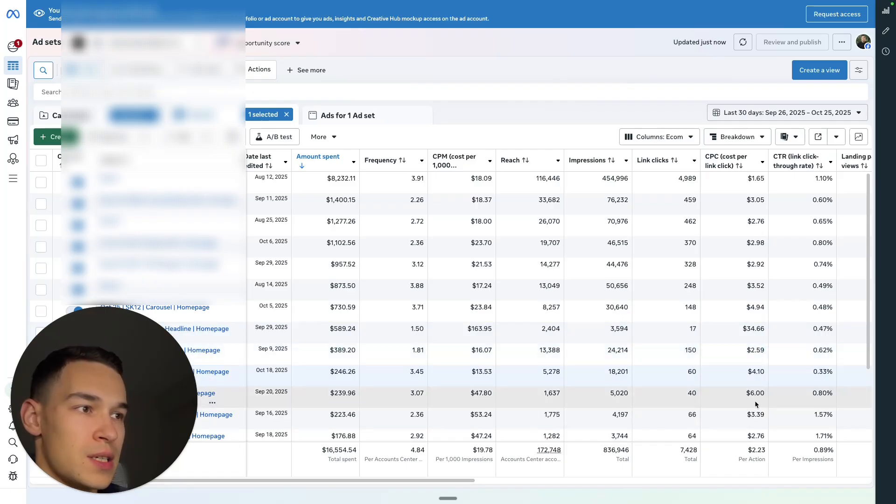
scroll(763, 414, "down", 1)
scroll(744, 406, "down", 3)
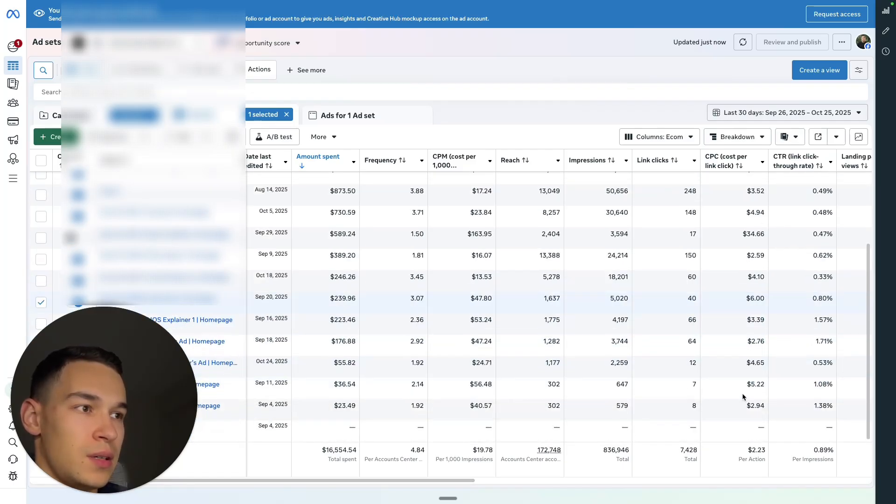
scroll(747, 420, "up", 3)
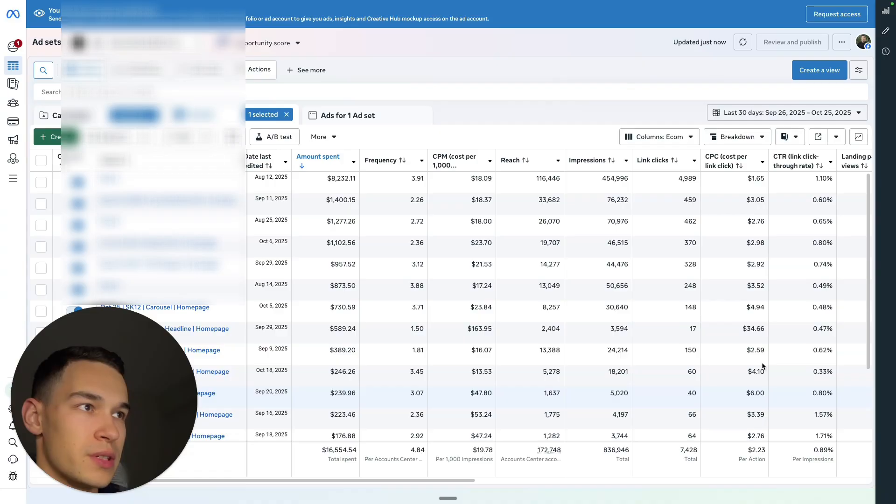
Examine the highest-spending ad set's funnel metrics from landing page views to purchases, ROAS and CVR1, comparing it with the SK11 TOF Banger ad set.
left_click(753, 189)
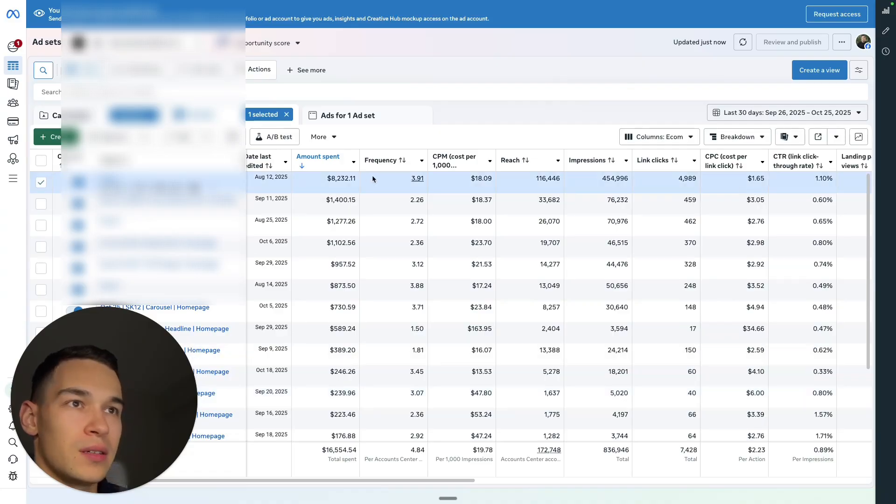
left_click_drag(360, 481, 450, 485)
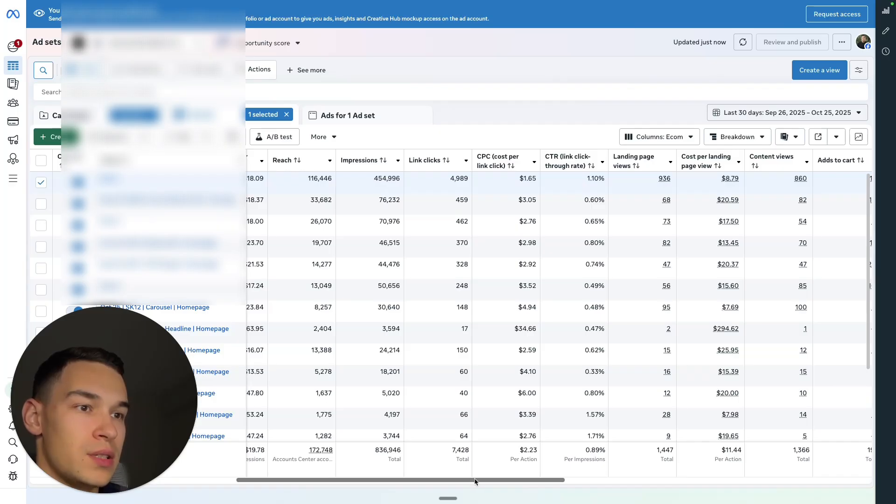
left_click_drag(476, 482, 579, 482)
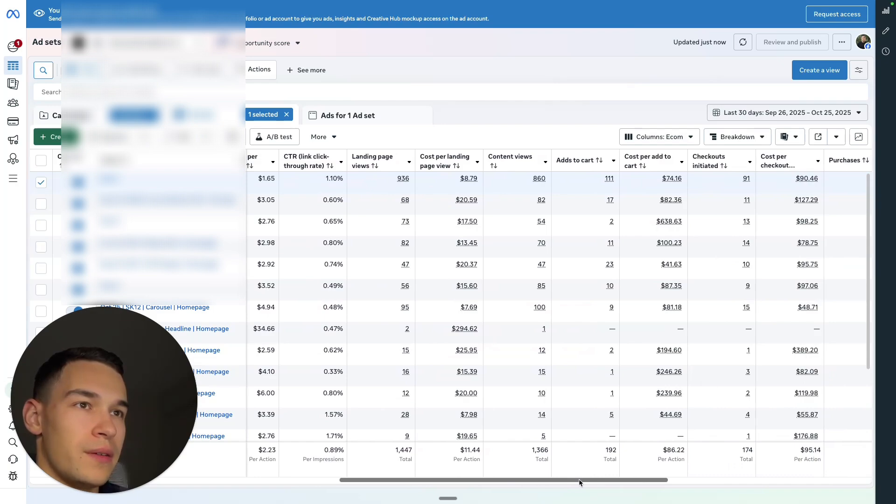
left_click_drag(579, 483, 698, 480)
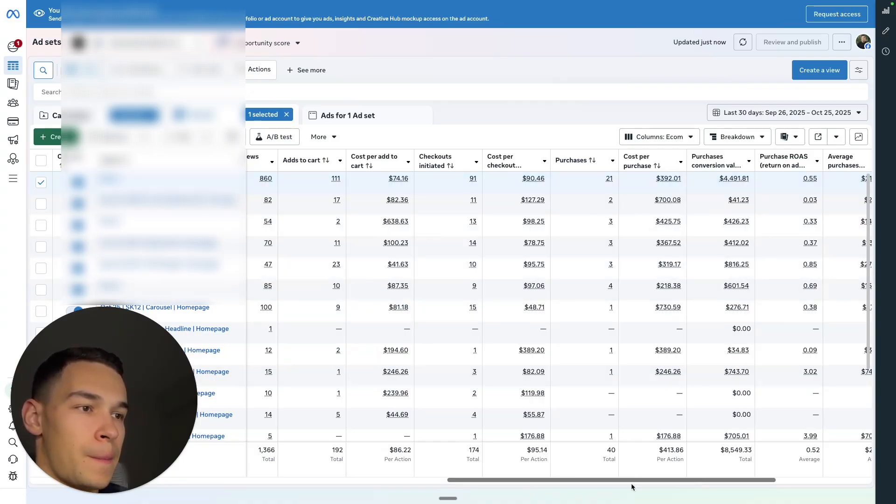
left_click_drag(633, 484, 678, 484)
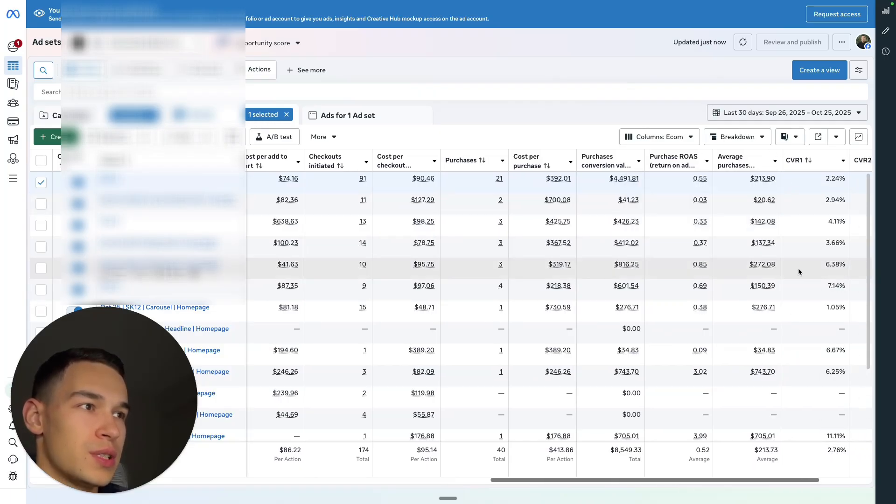
left_click(576, 273)
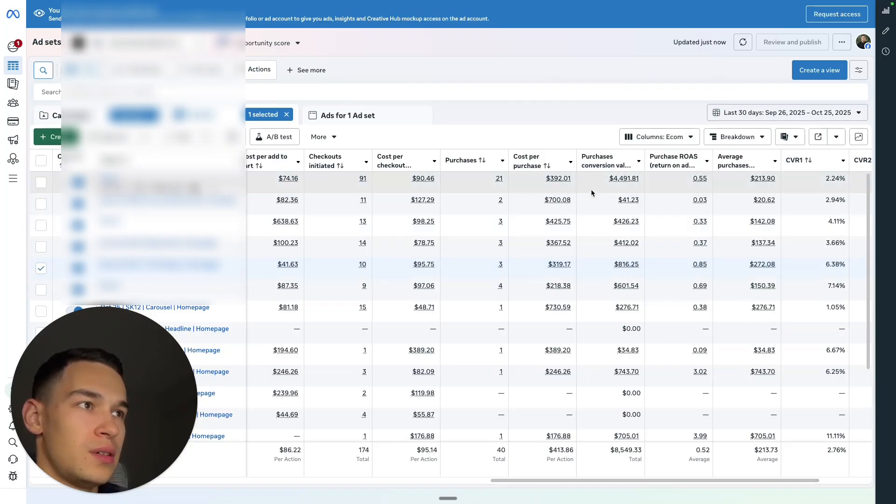
left_click(591, 191)
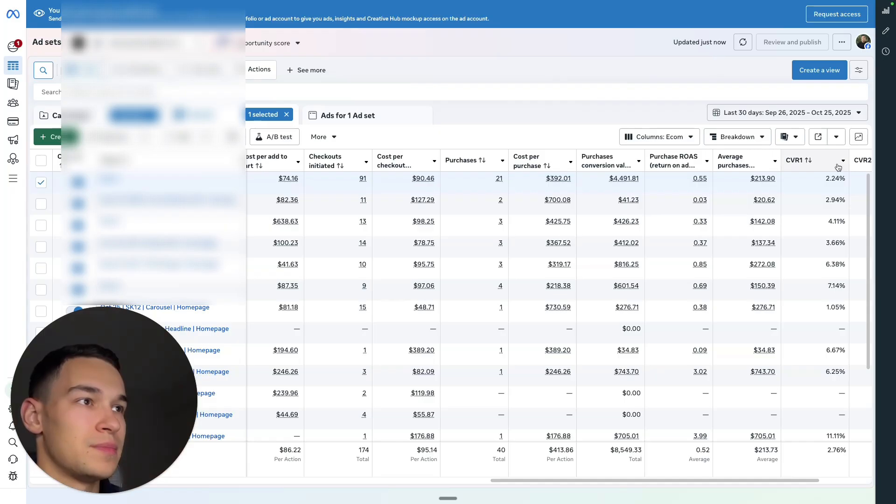
Break down the ad set results by audience segments and expand the segment totals for all ad sets.
mouse_move(743, 187)
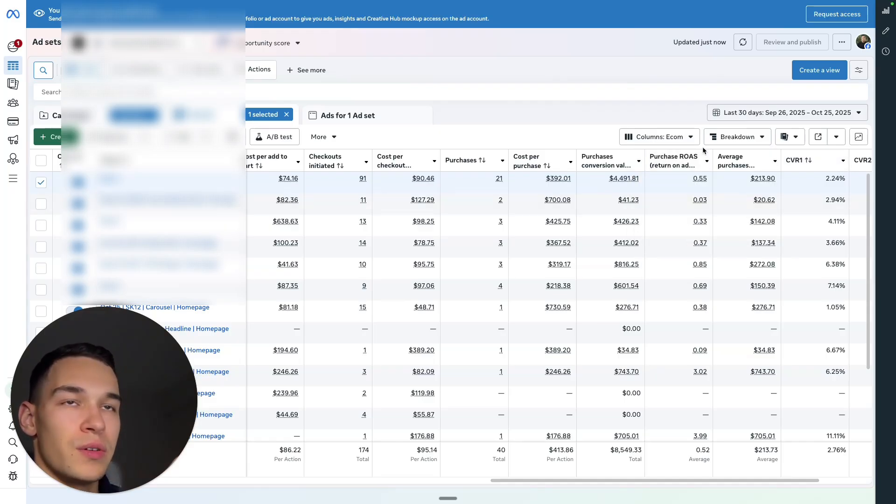
left_click(735, 137)
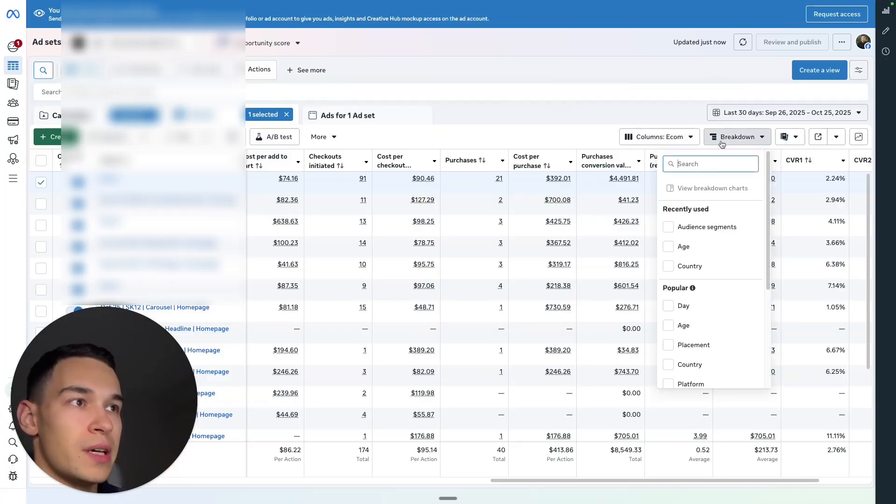
left_click(700, 228)
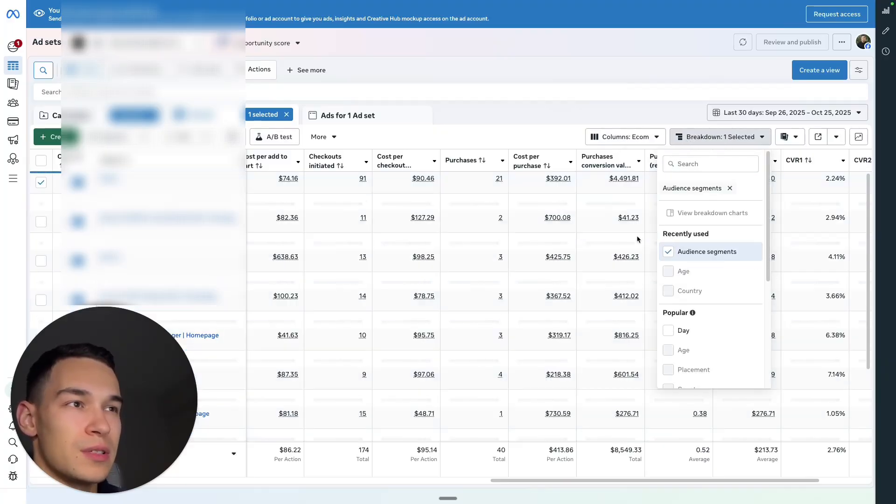
left_click(231, 457)
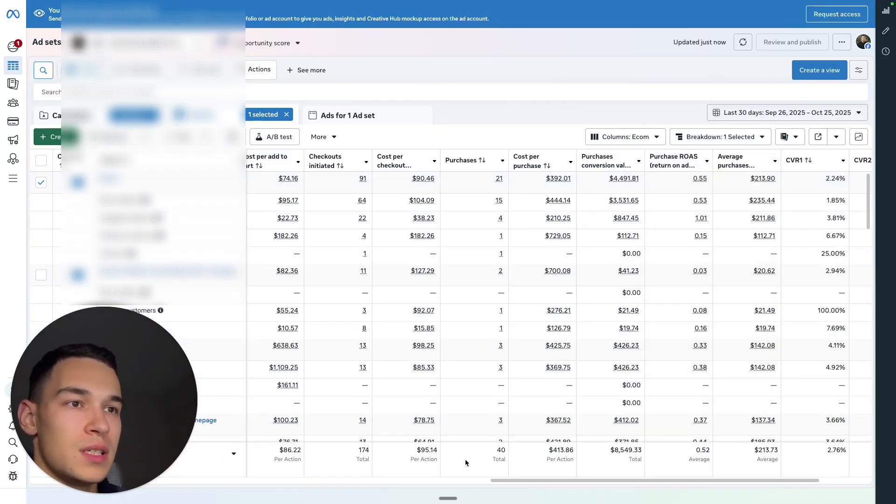
left_click(233, 454)
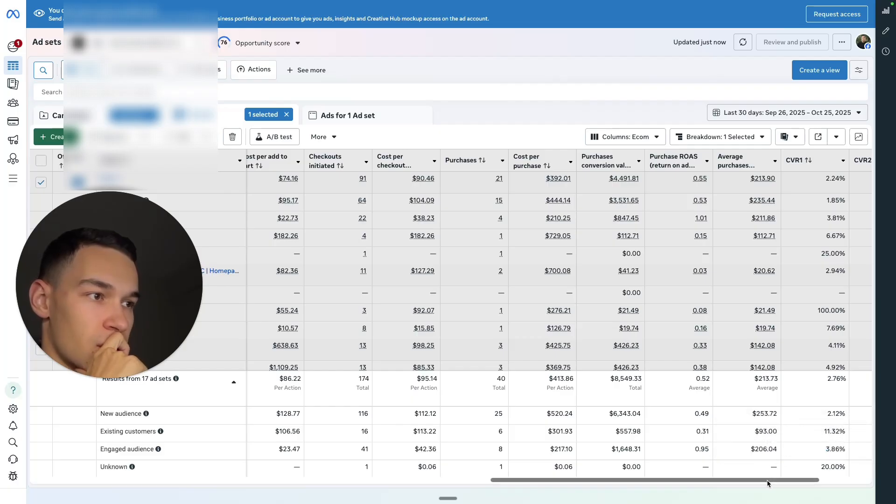
Compare the overall spend, frequency and reach of the new audience, existing customers and engaged audience segments.
left_click_drag(769, 478, 429, 486)
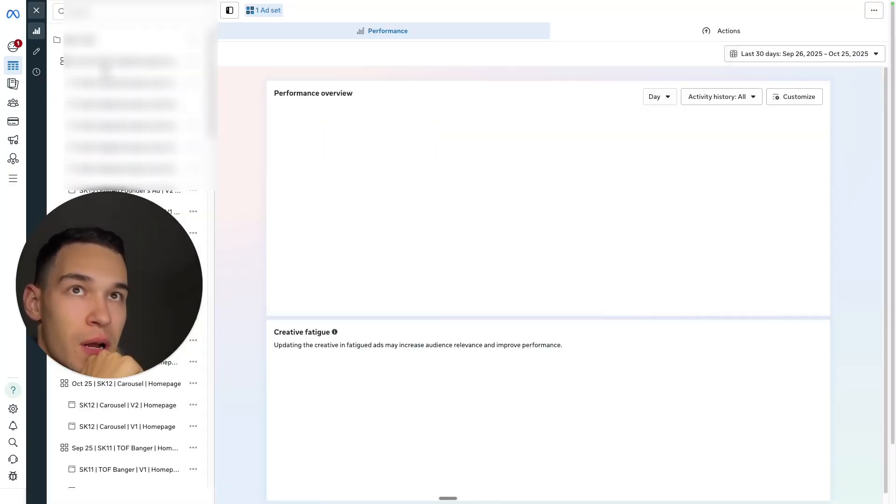
left_click(37, 11)
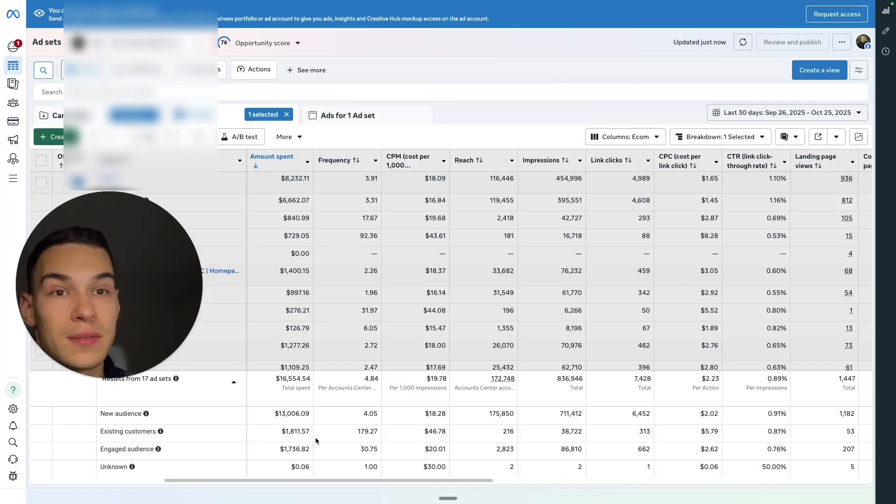
mouse_move(158, 449)
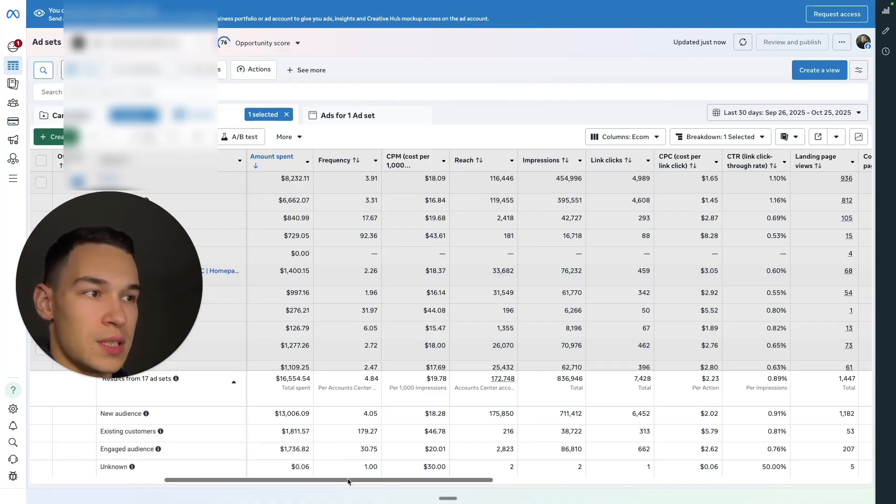
Compare the audience segments' cost per purchase, purchase value, ROAS, average purchase value and CVR metrics, highlighting individual figures.
left_click_drag(351, 480, 665, 483)
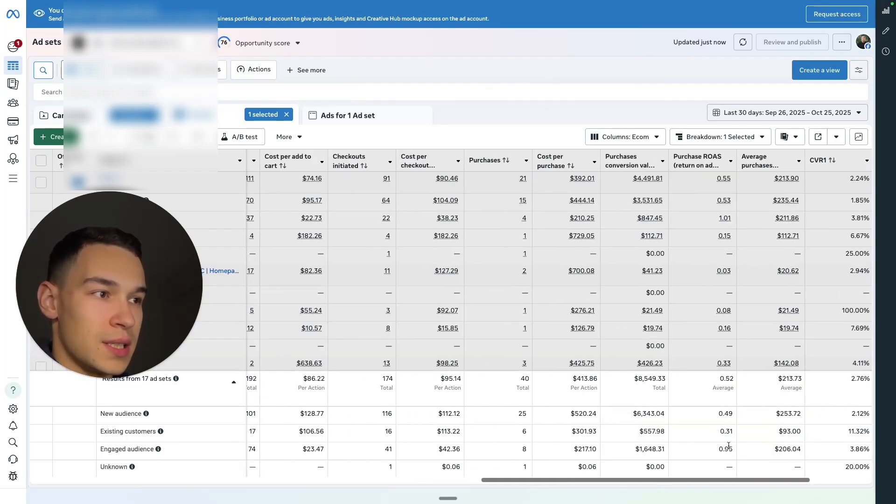
double_click(584, 431)
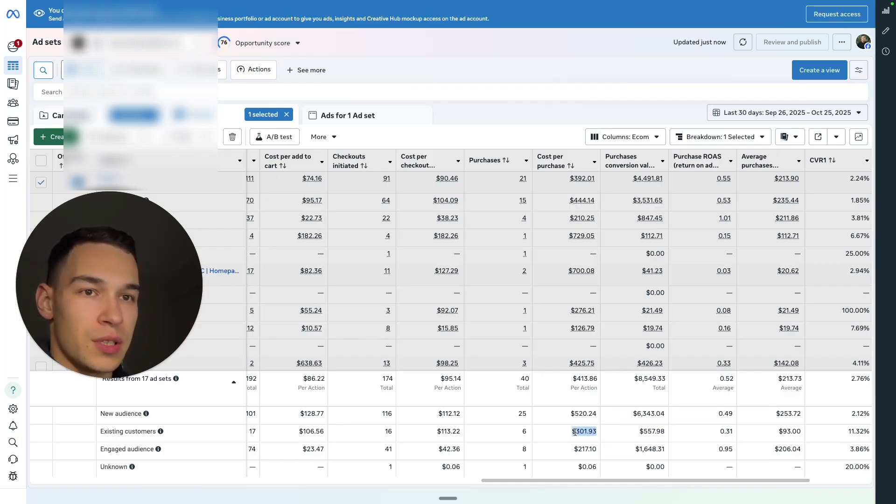
left_click(636, 435)
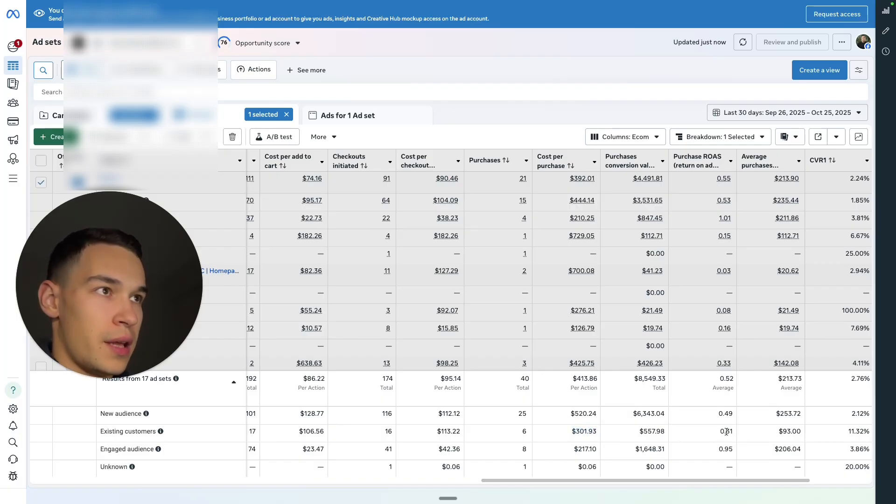
double_click(790, 431)
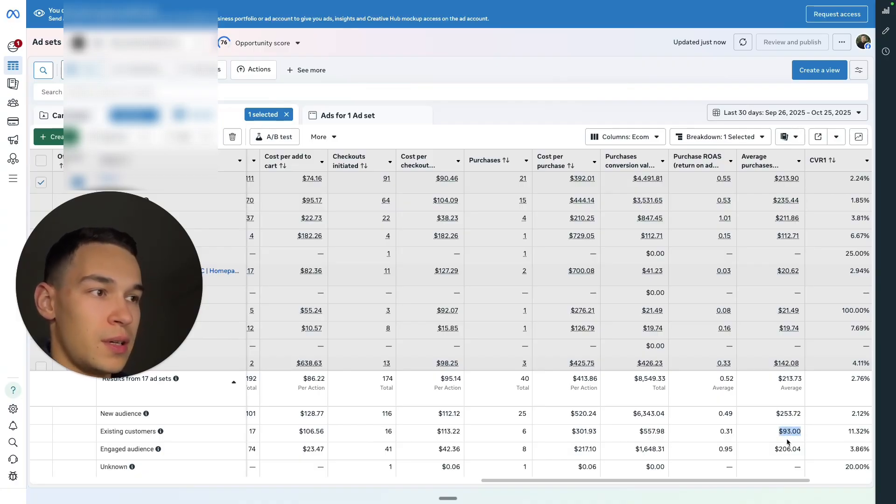
double_click(590, 450)
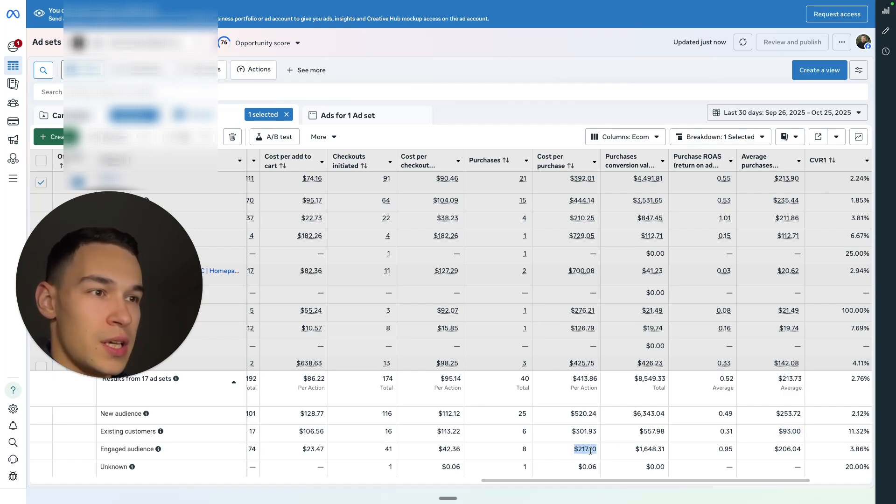
left_click(590, 451)
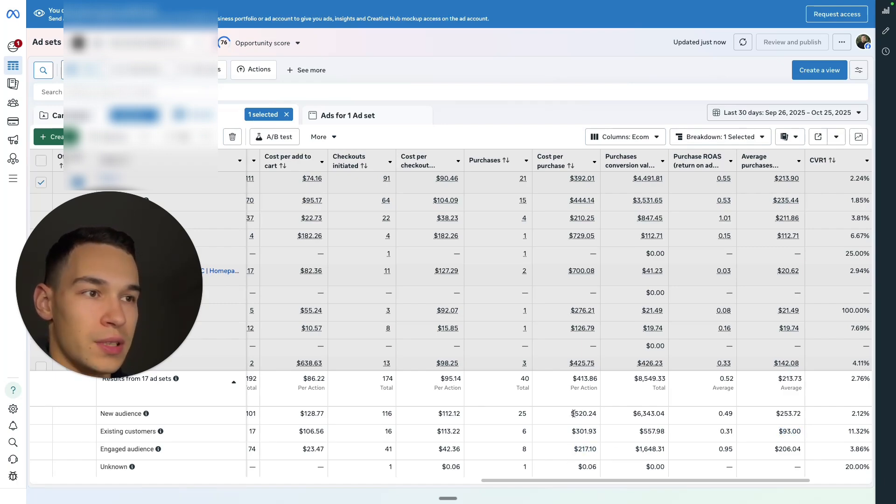
double_click(592, 413)
left_click(592, 413)
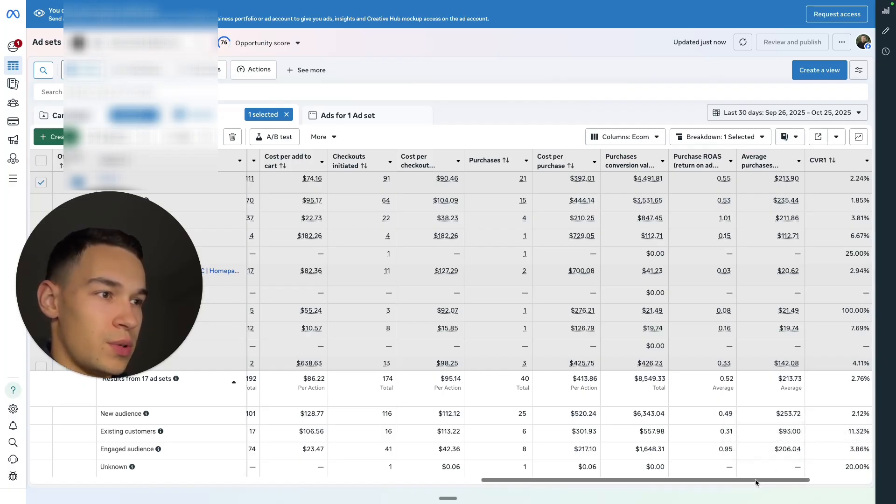
left_click_drag(584, 481, 651, 485)
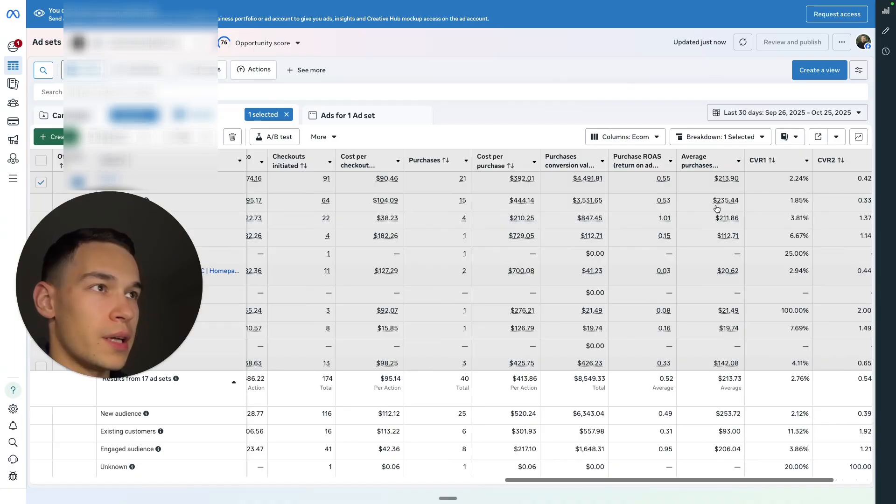
Set the reporting date range to the last 14 days and review the audience segments' checkout and purchase metrics.
left_click(765, 112)
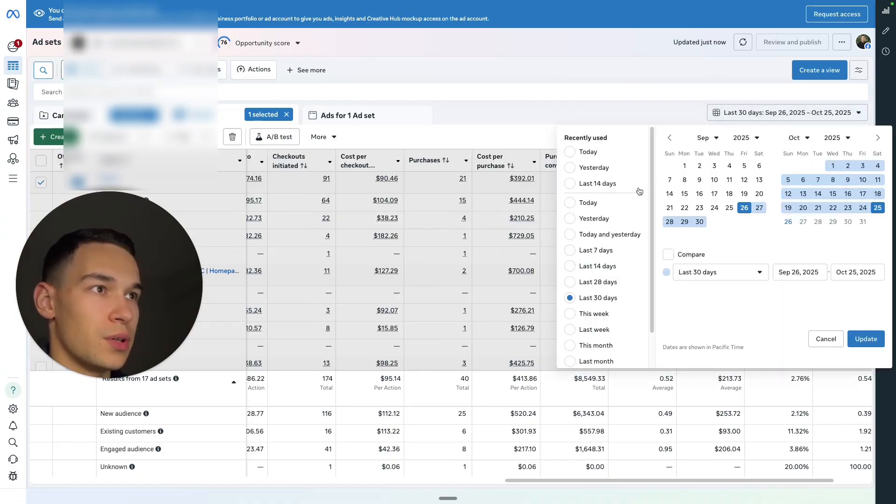
left_click(593, 267)
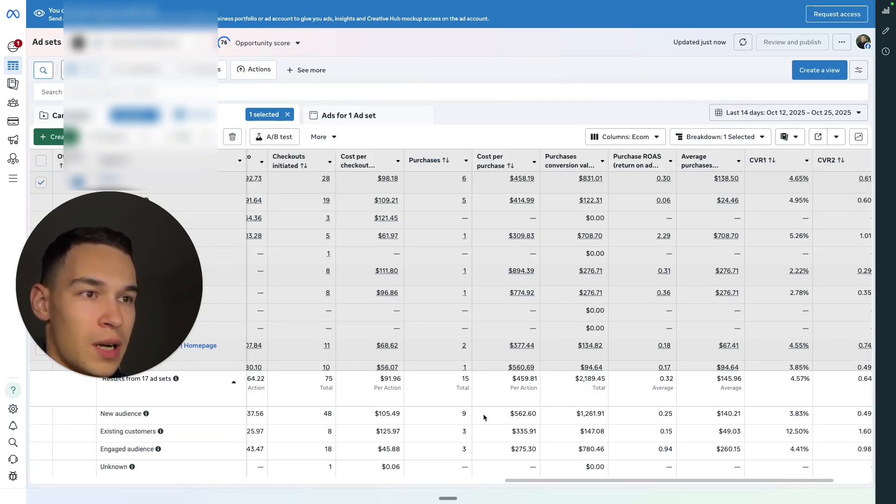
left_click_drag(554, 480, 551, 484)
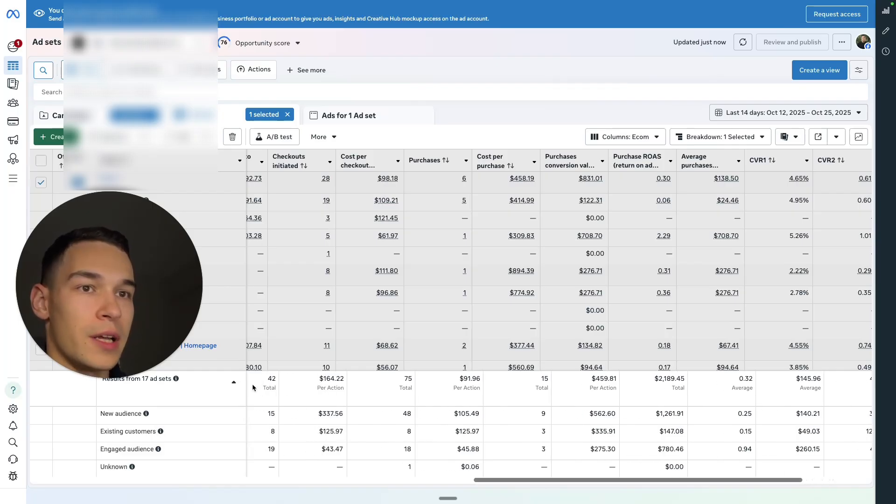
scroll(248, 384, "left", 3)
Collapse the segment totals and remove the audience segments breakdown from the ad sets table.
left_click(234, 383)
left_click(705, 141)
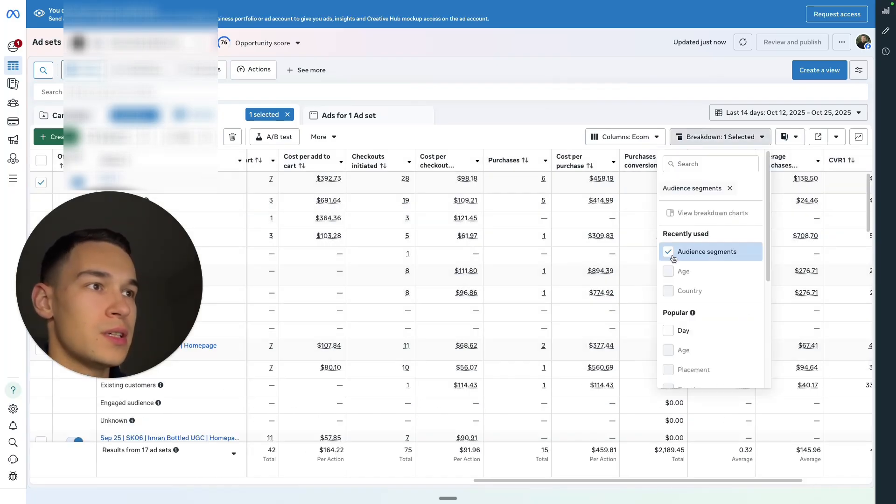
left_click(670, 260)
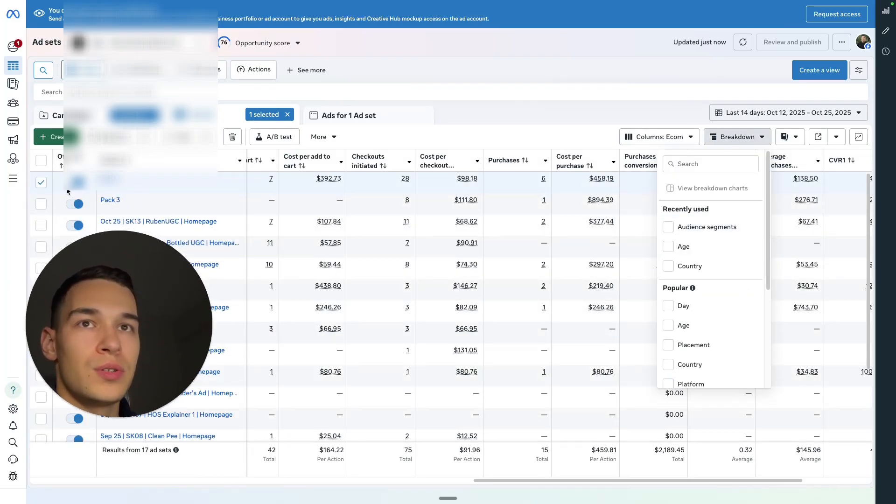
Open the Audience segments setup in the ad account's Advertising settings.
left_click(13, 179)
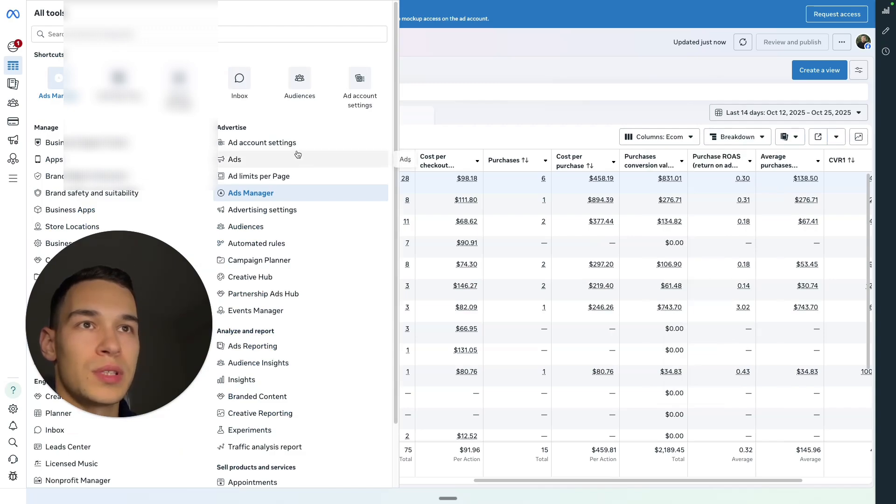
left_click(262, 143)
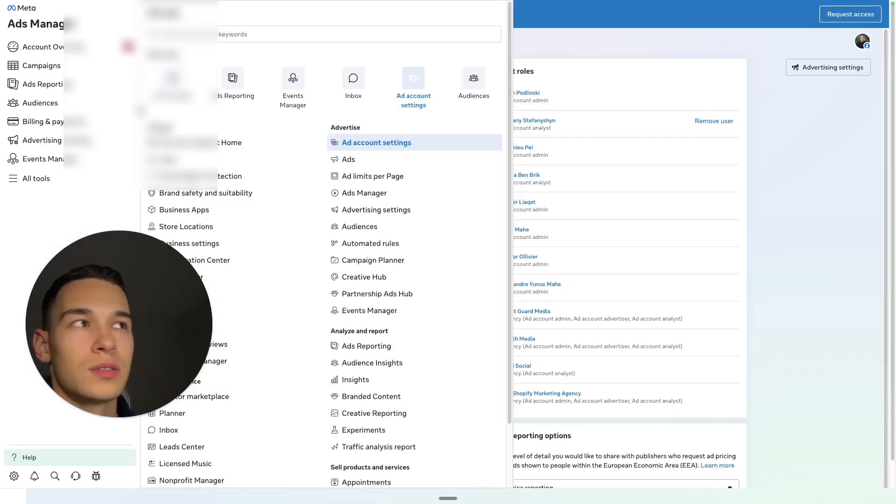
left_click(57, 142)
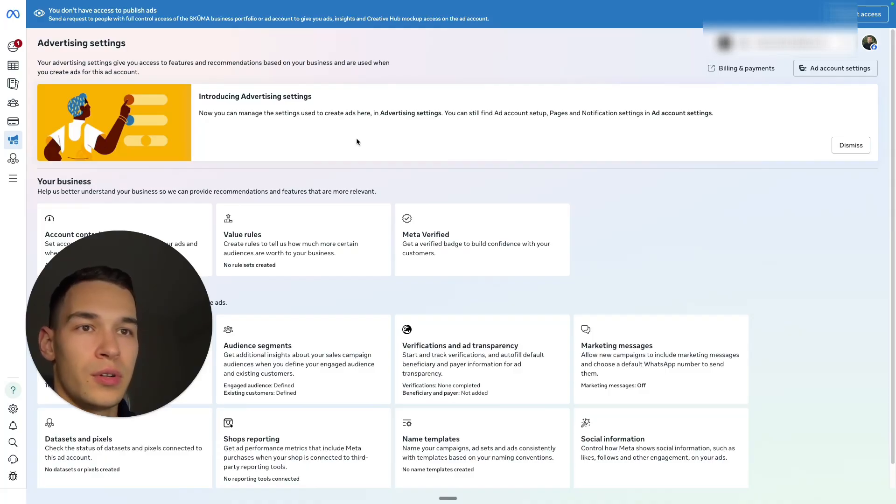
left_click(299, 357)
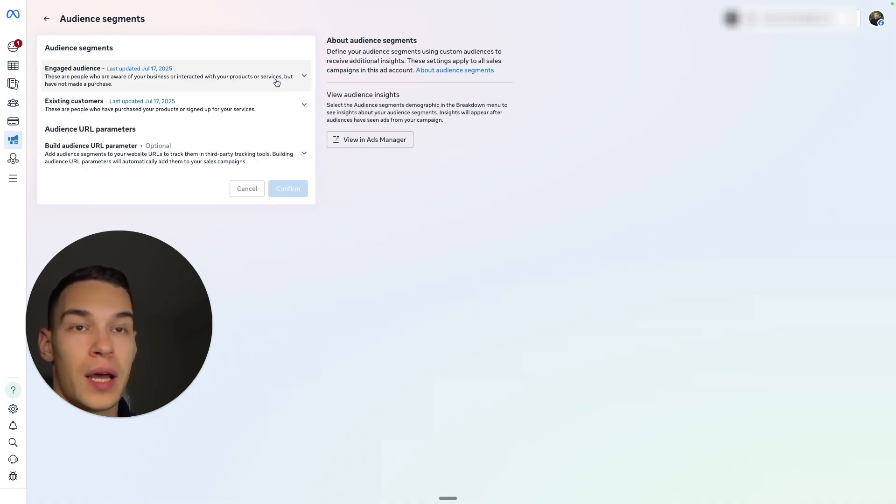
Check which custom audiences define the Engaged audience and Existing customers segments.
left_click(238, 79)
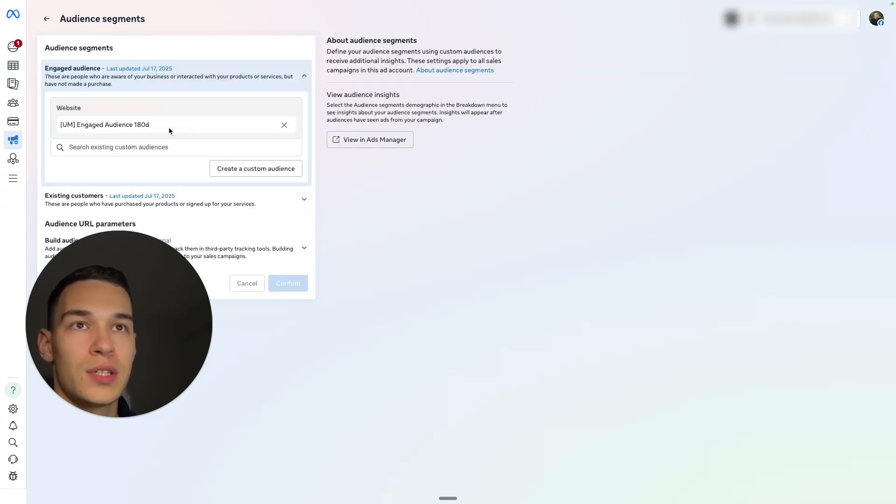
left_click_drag(81, 125, 116, 130)
double_click(119, 125)
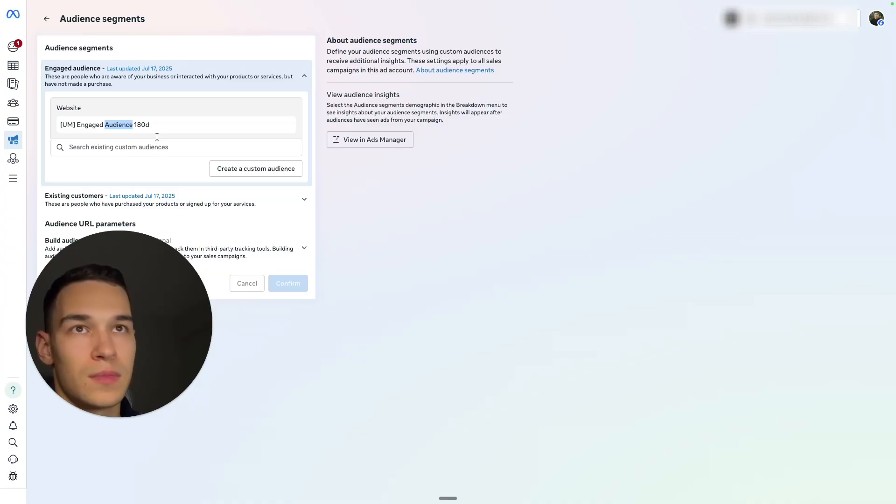
left_click(195, 77)
left_click(239, 111)
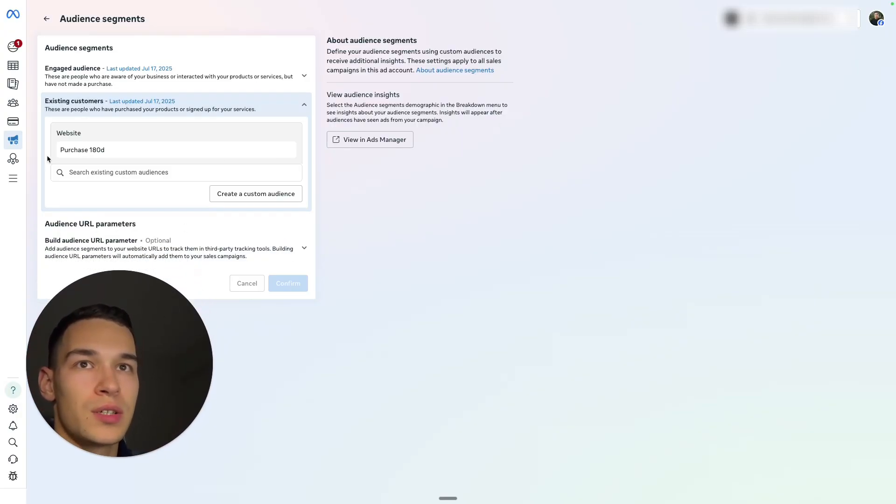
Open Events Manager and review the dataset's events along with their event match quality scores.
mouse_move(19, 162)
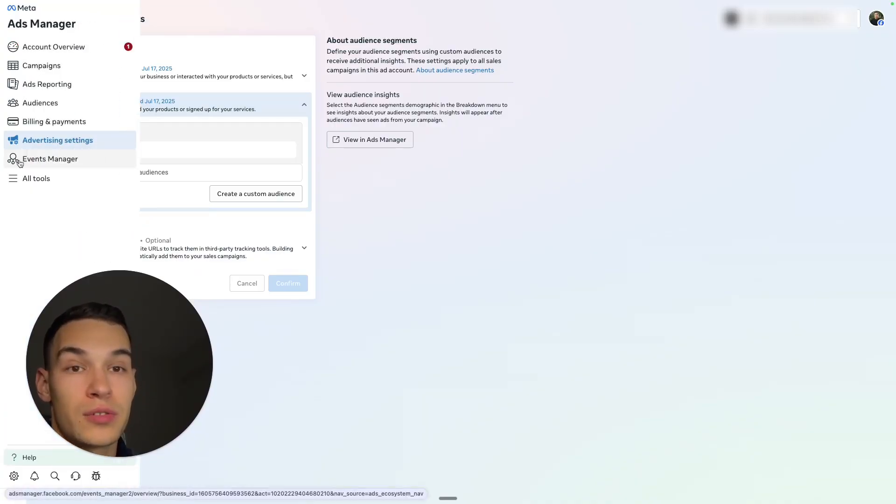
left_click(21, 162)
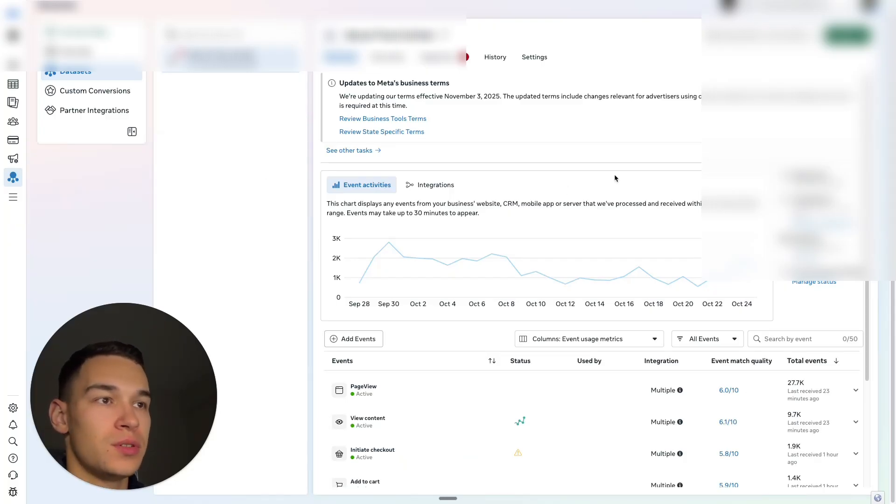
scroll(656, 220, "down", 3)
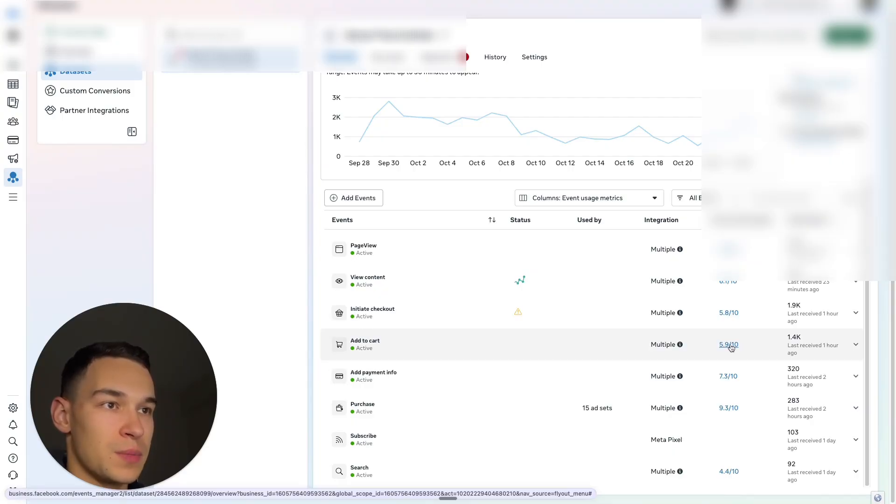
Open the Purchase event's match quality details and review the shared customer information parameters.
left_click(728, 408)
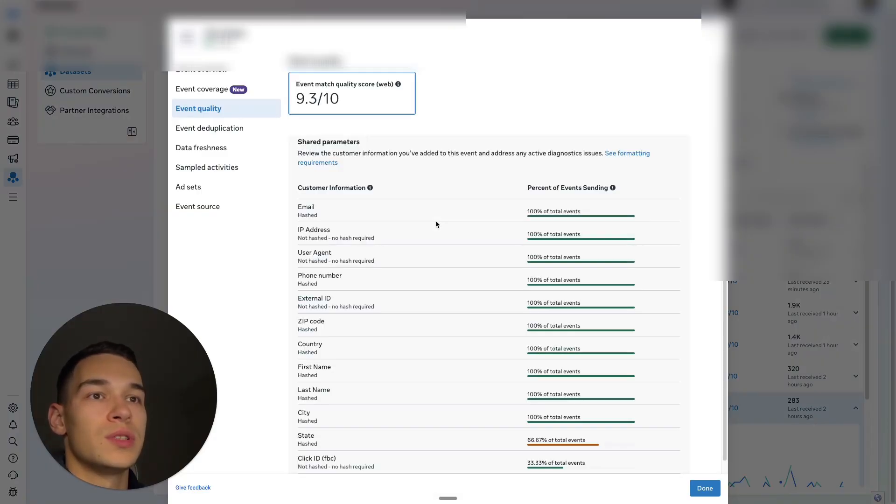
scroll(530, 404, "down", 1)
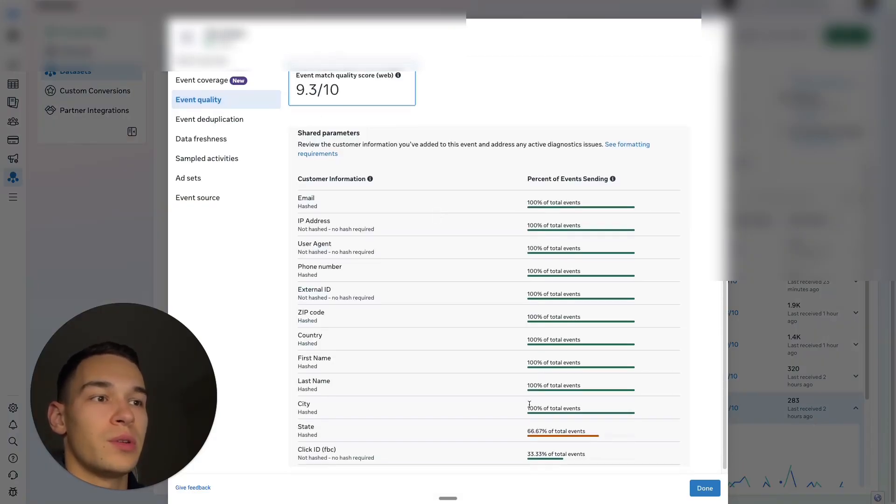
scroll(332, 194, "down", 1)
scroll(210, 158, "up", 2)
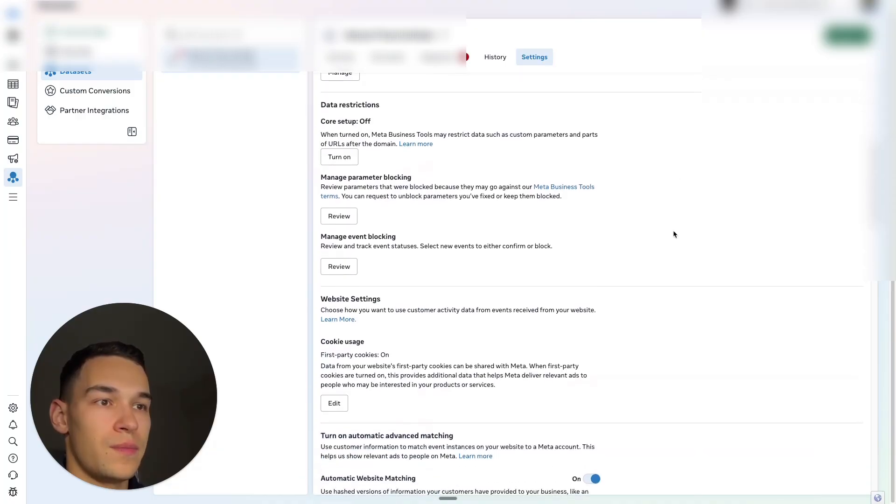
Review the dataset's automatic advanced matching settings, expanding the customer information parameters and hiding them again.
scroll(674, 234, "down", 3)
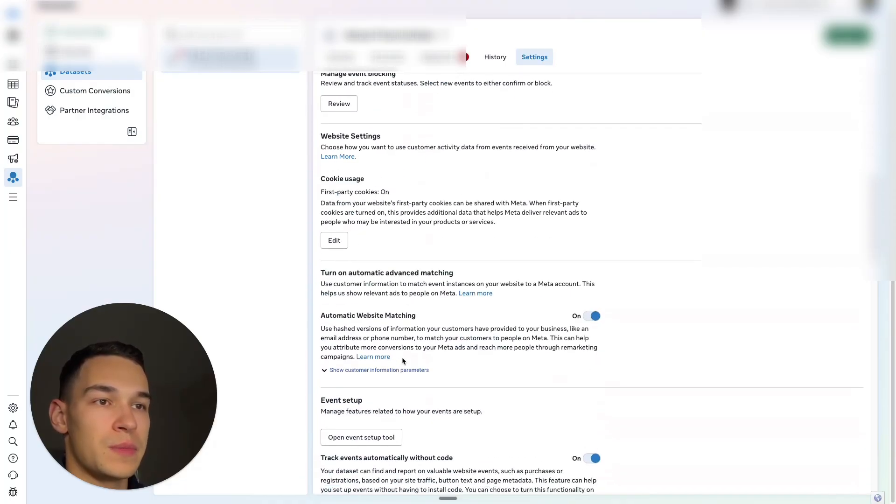
left_click(394, 368)
scroll(646, 315, "up", 1)
scroll(646, 314, "down", 4)
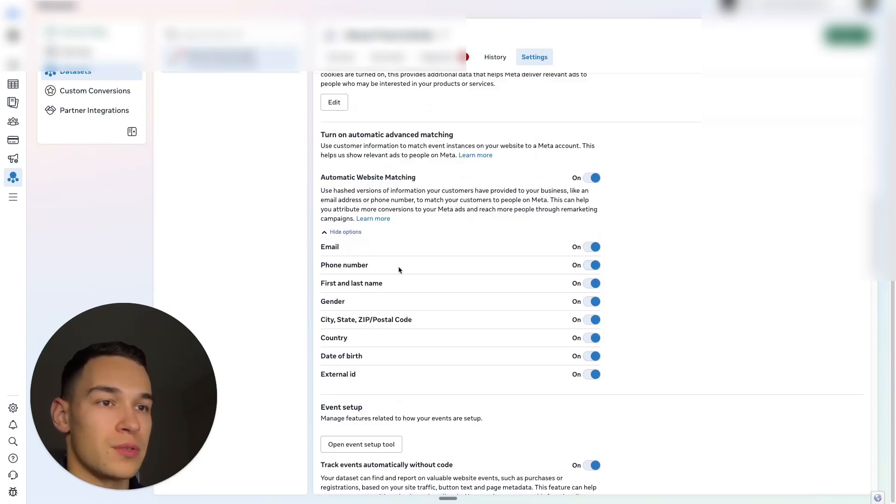
left_click(337, 235)
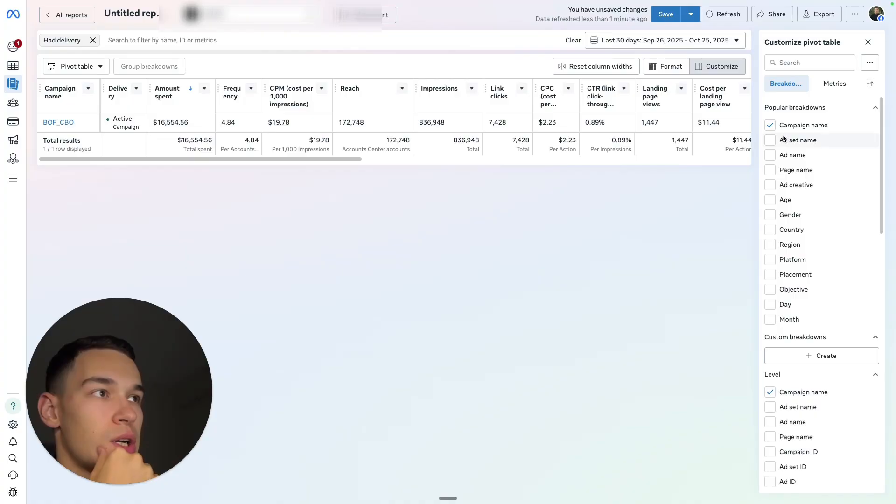
Break the pivot table report down by Month instead of Campaign name and close the customization options.
left_click(770, 319)
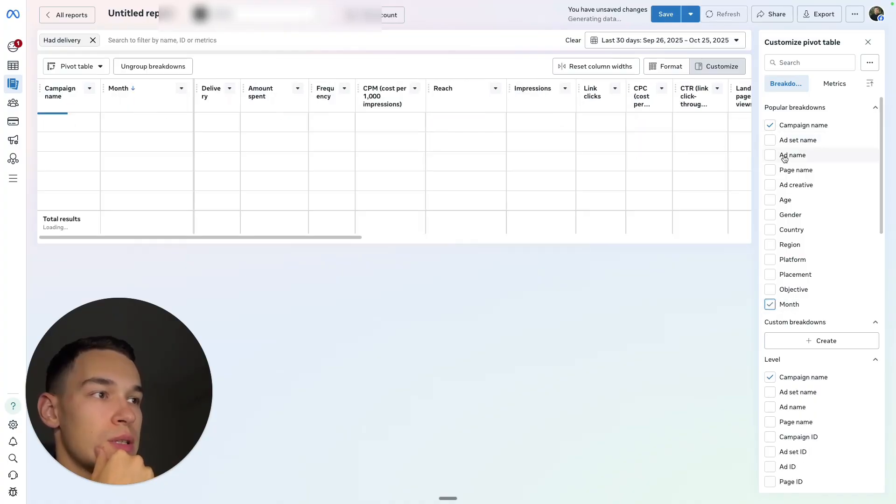
left_click(771, 127)
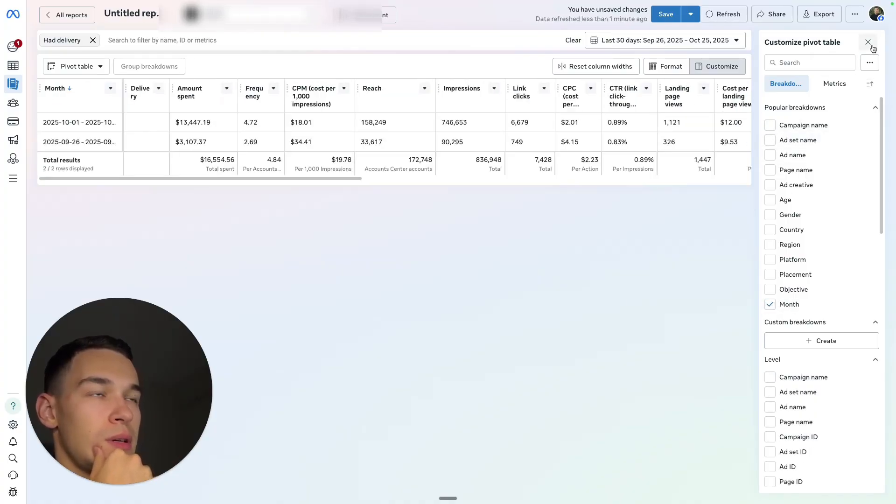
left_click(869, 43)
Set the report's date range to This year.
left_click(737, 42)
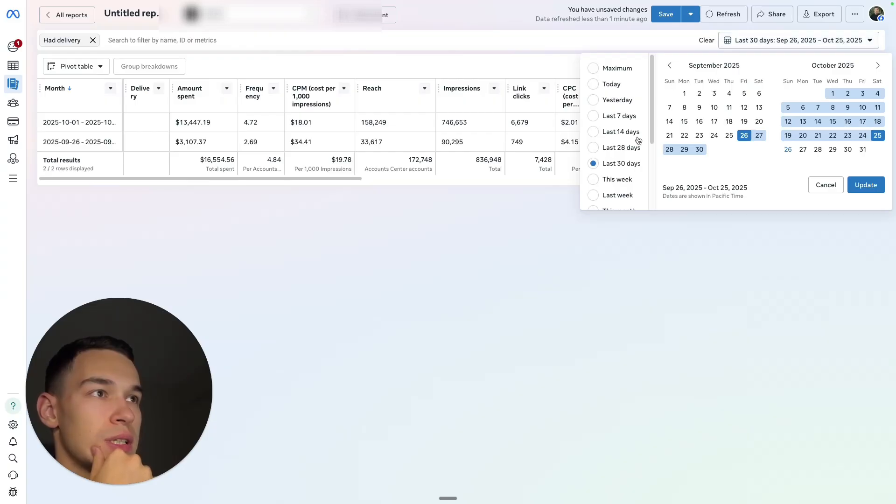
scroll(620, 179, "down", 2)
left_click(621, 163)
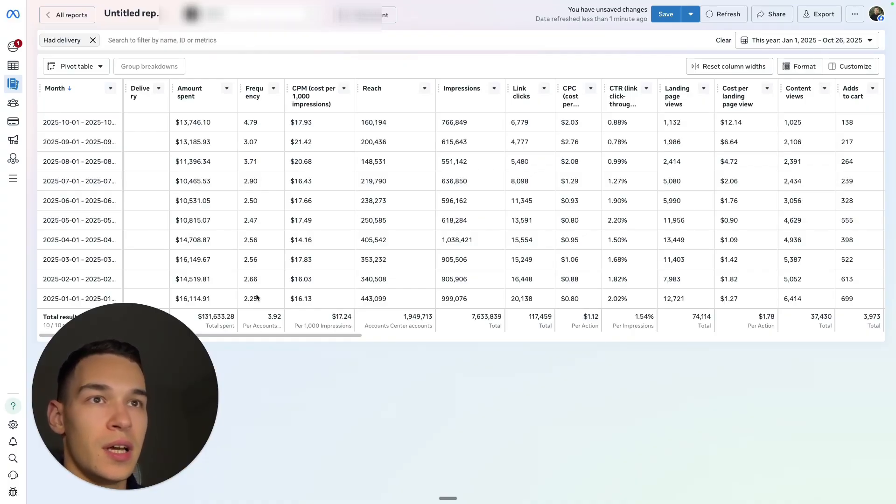
Compare the monthly amount spent, frequency, CPM and CPC figures across the year, highlighting individual values.
left_click(244, 123)
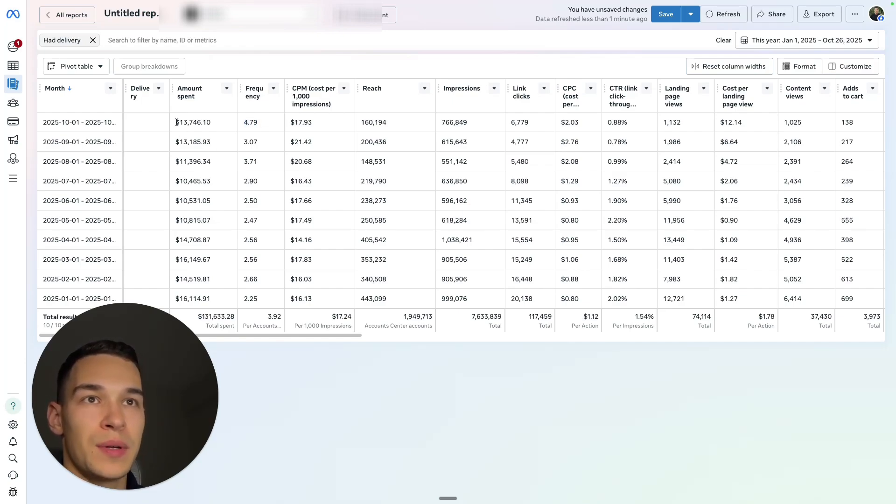
left_click_drag(183, 122, 225, 125)
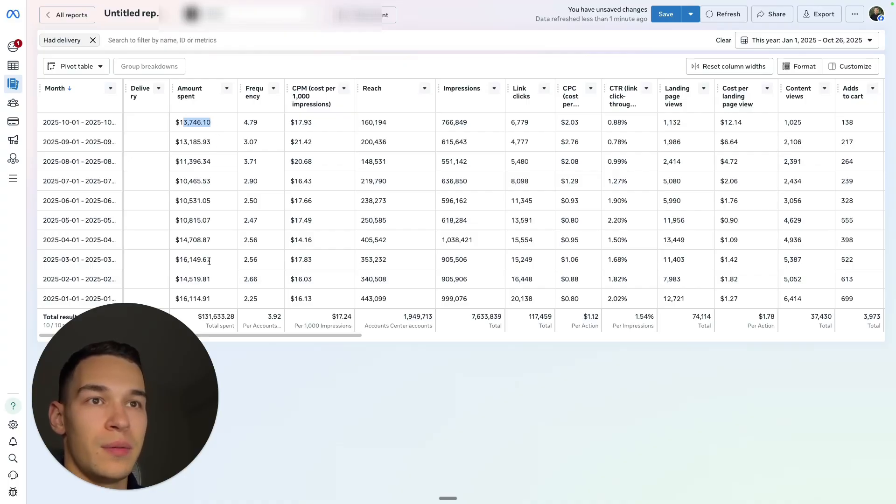
left_click_drag(187, 260, 197, 259)
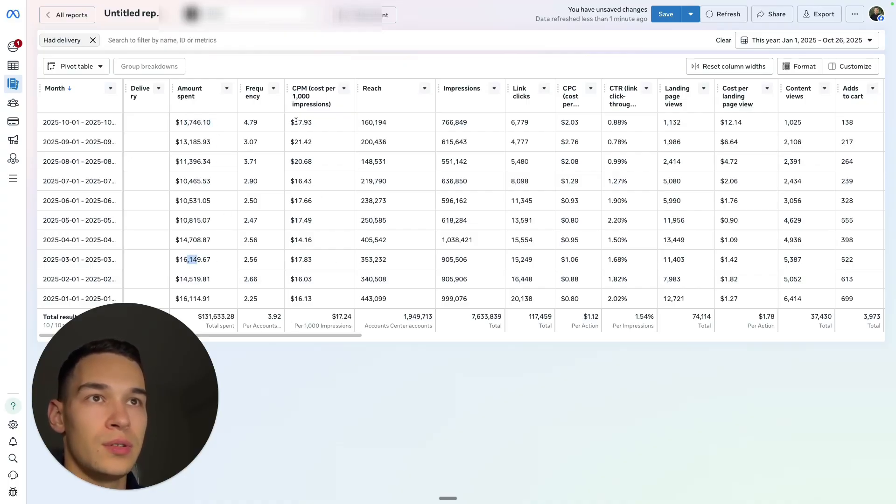
left_click_drag(295, 122, 313, 124)
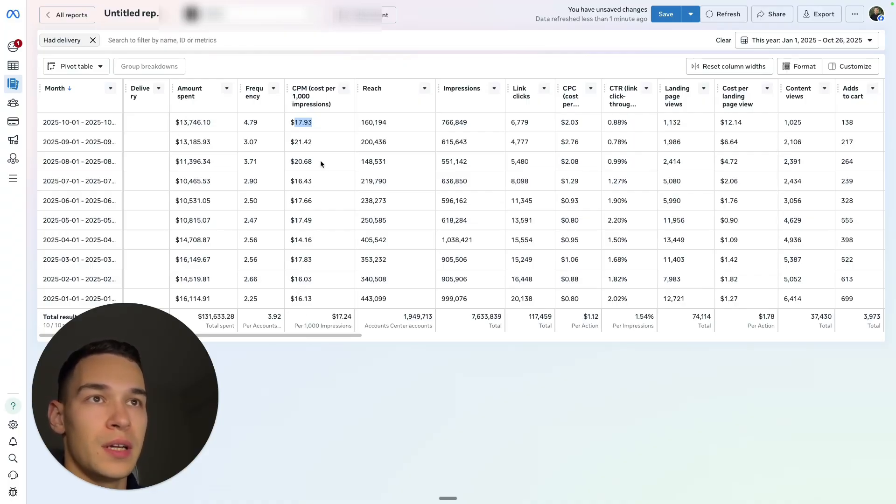
left_click_drag(295, 142, 312, 145)
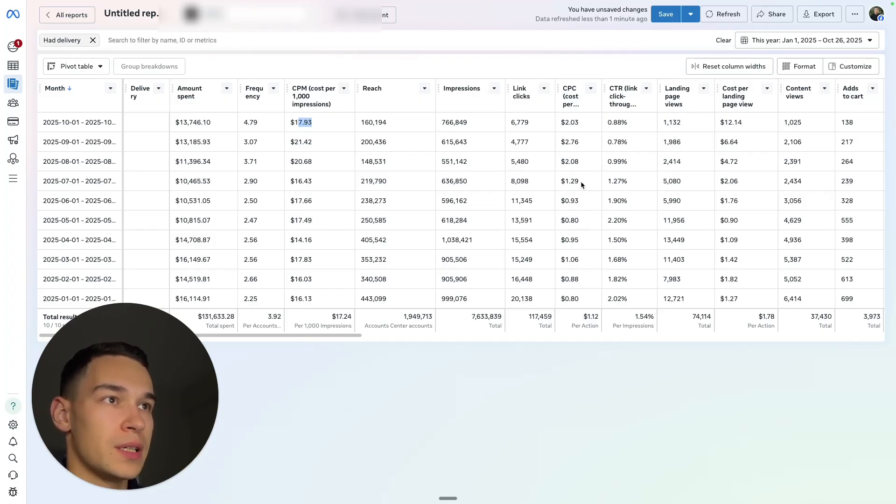
left_click_drag(580, 181, 563, 180)
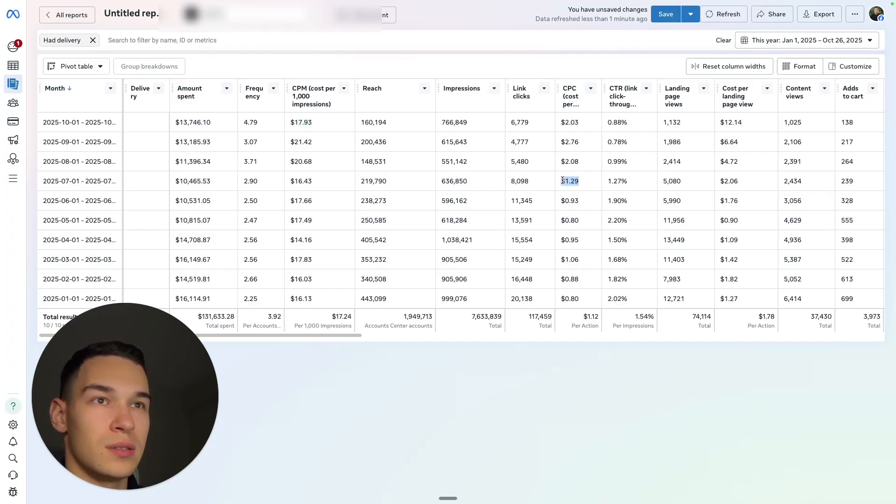
left_click(567, 209)
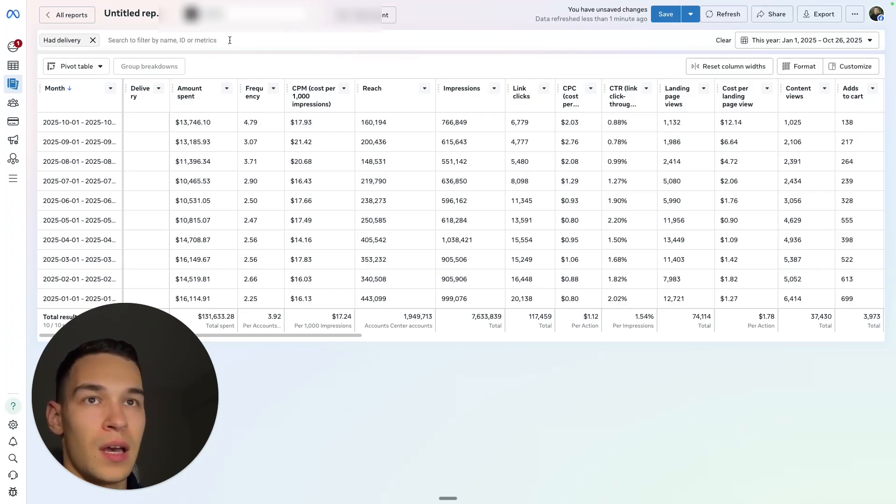
Filter the monthly report to campaigns whose Objective is Sales.
left_click(184, 41)
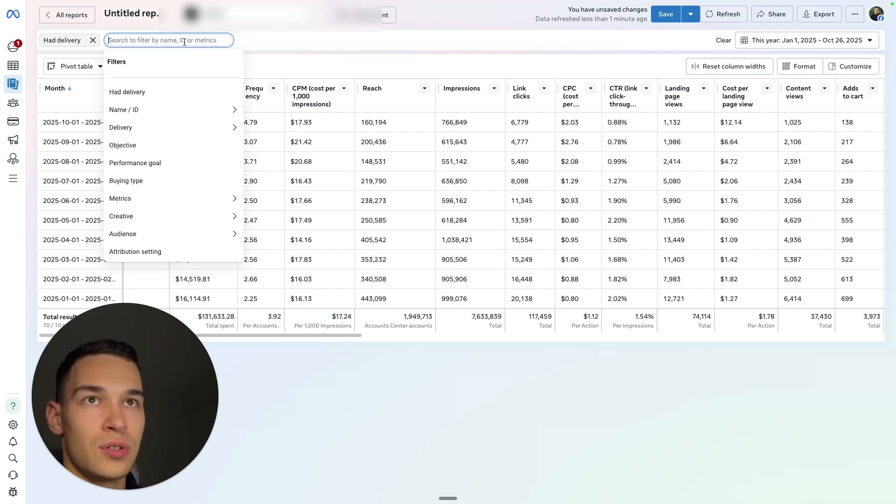
left_click(190, 146)
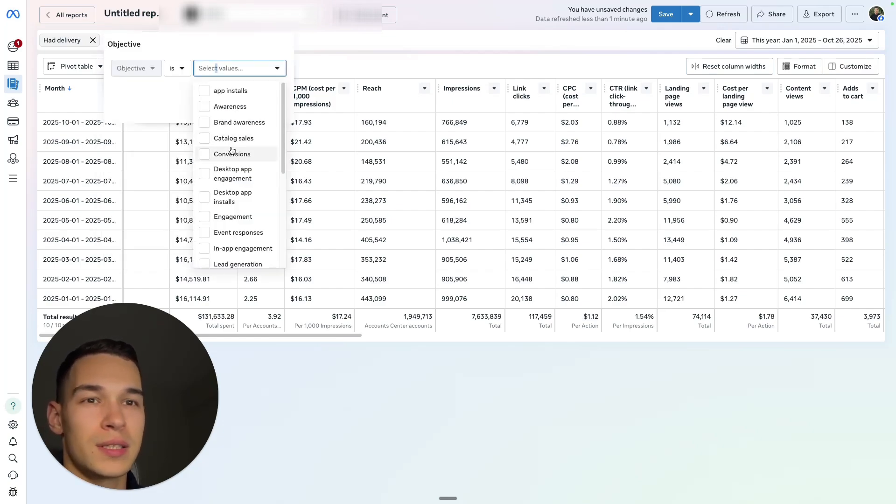
scroll(270, 196, "down", 2)
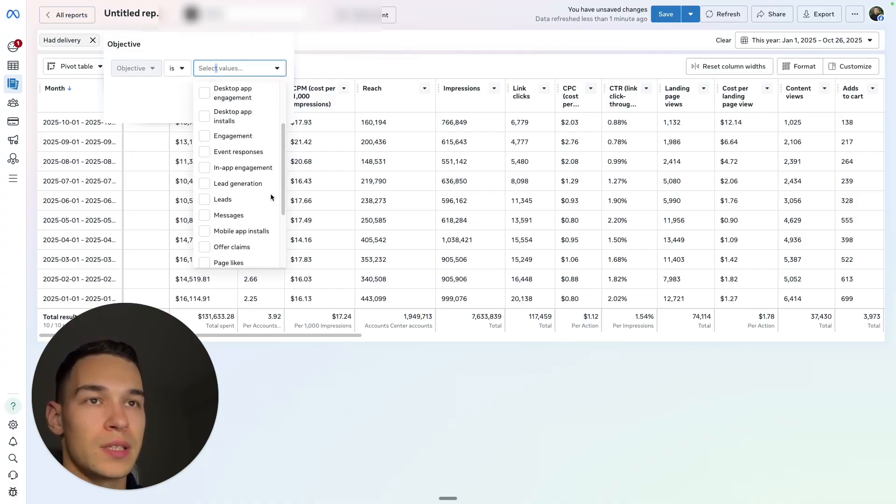
scroll(271, 220, "down", 3)
left_click(236, 209)
left_click(242, 54)
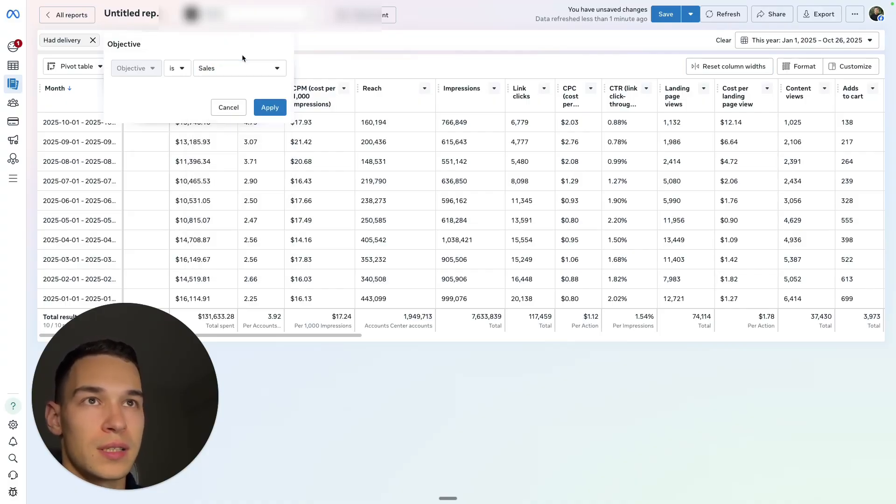
left_click(270, 107)
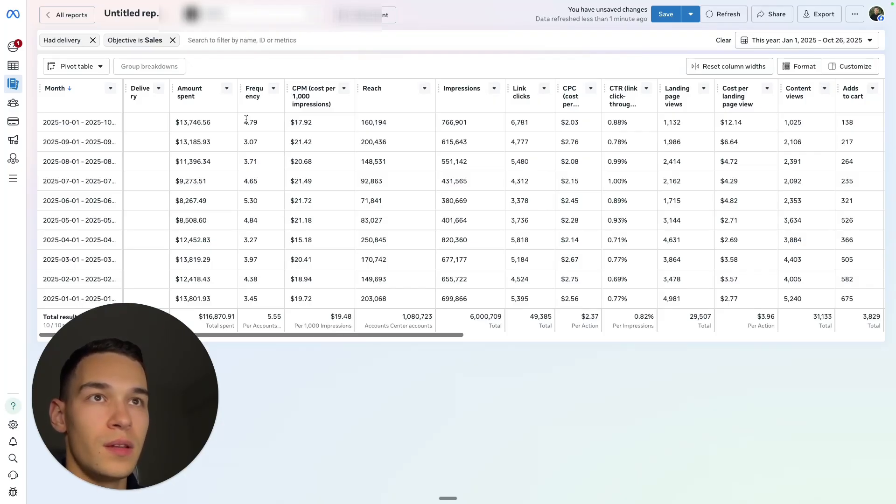
Compare the monthly frequency values of the Sales campaigns, highlighting individual months.
double_click(269, 225)
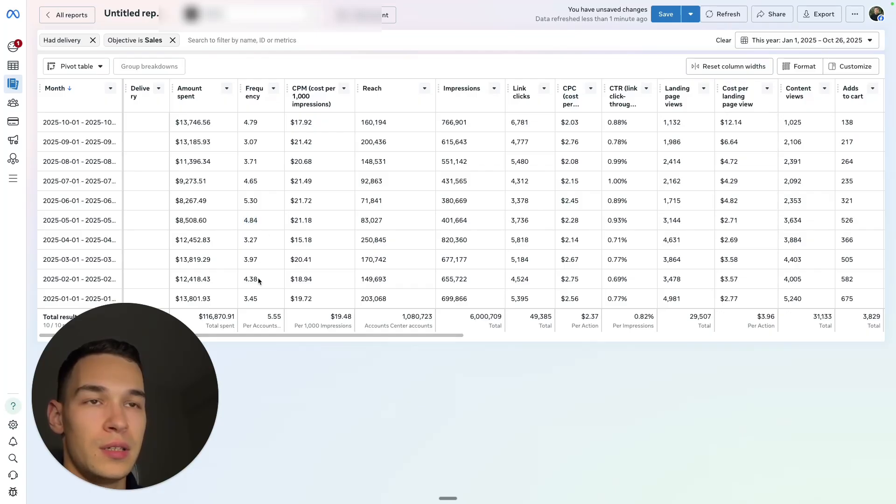
double_click(257, 200)
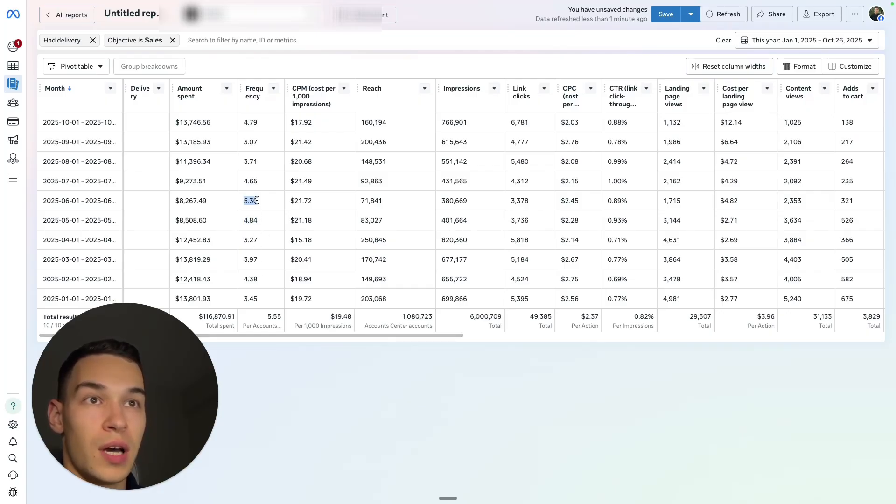
left_click_drag(262, 161, 243, 149)
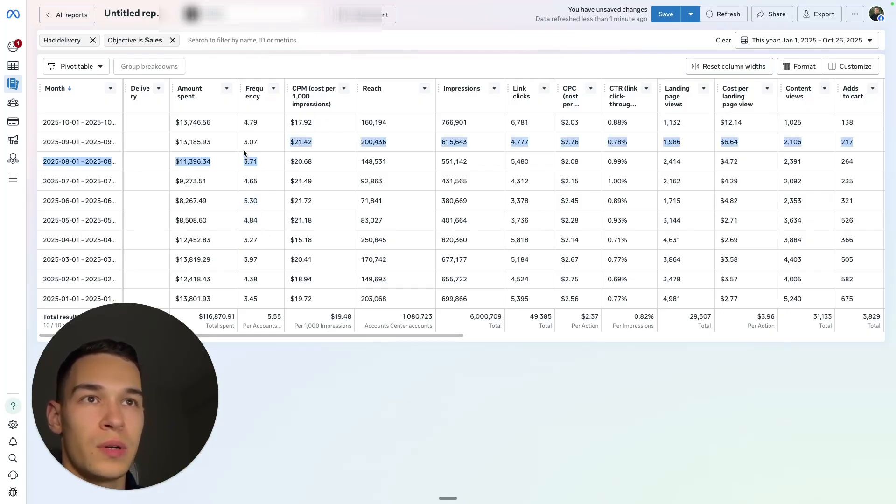
Examine October's CPM, reach and frequency against the other months, highlighting the October values.
left_click(260, 149)
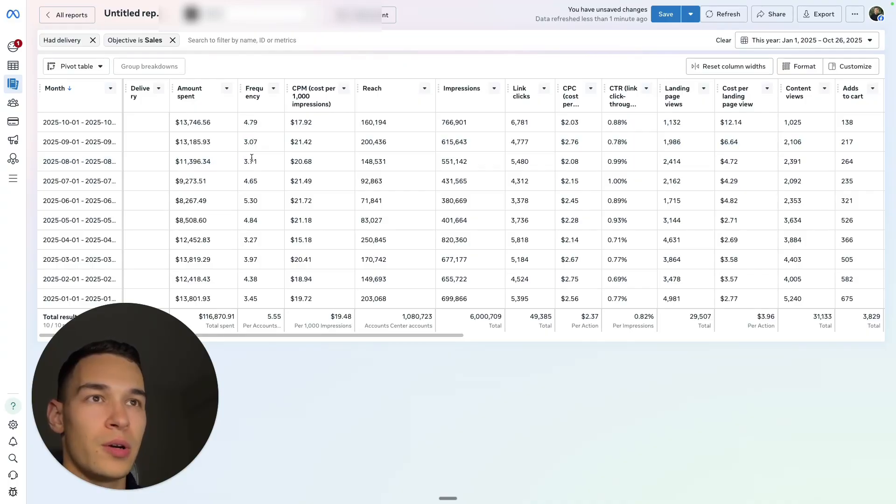
left_click_drag(295, 123, 312, 122)
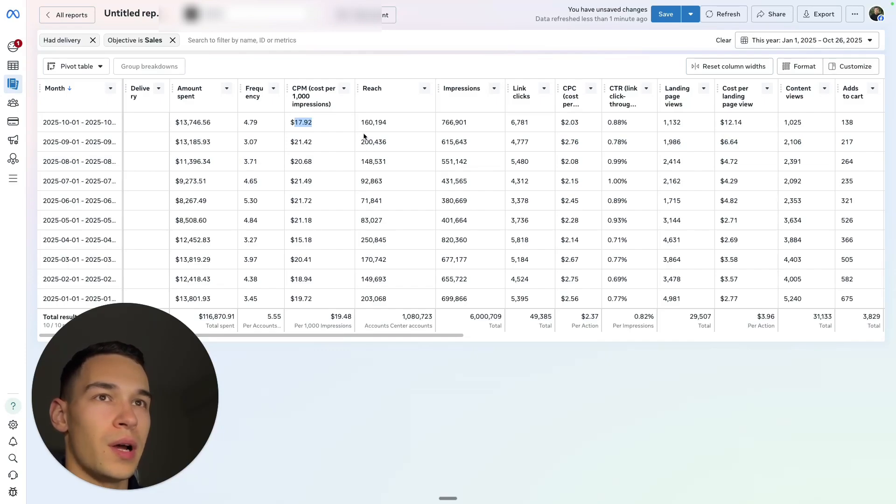
left_click(182, 140)
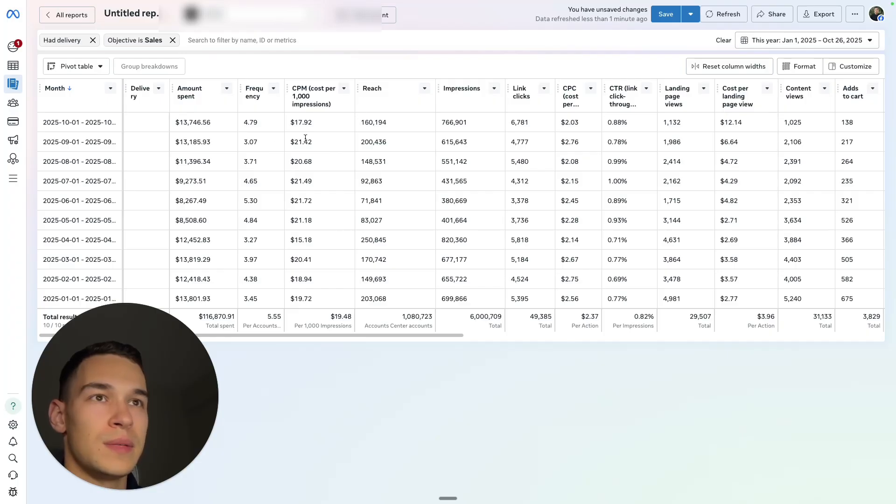
left_click_drag(365, 122, 392, 126)
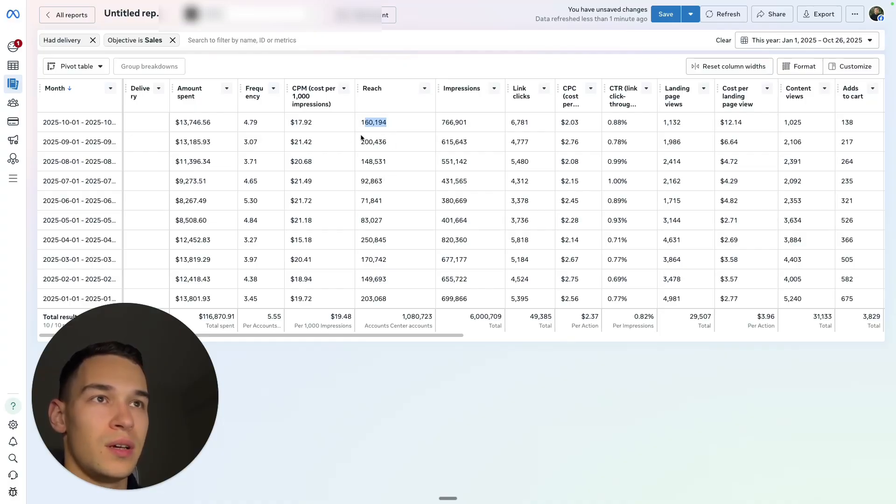
left_click(366, 122)
left_click_drag(359, 122, 387, 123)
left_click_drag(243, 122, 260, 122)
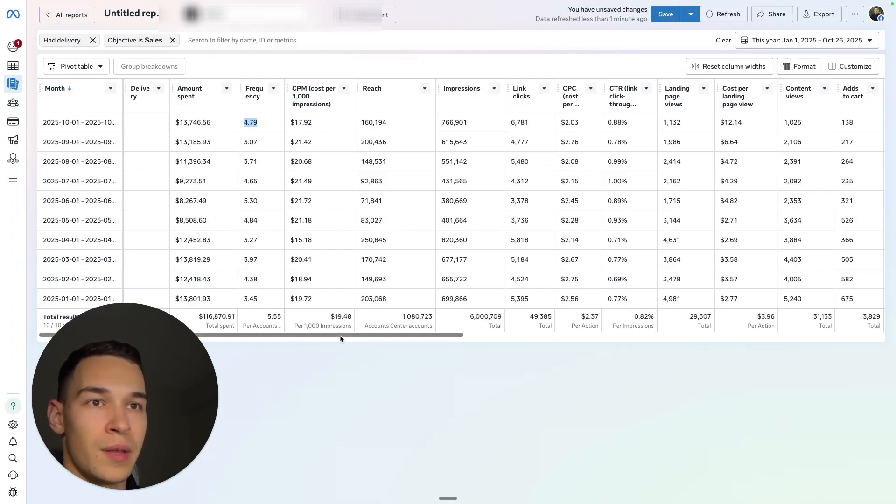
Compare link clicks with landing page views for January through April, highlighting values in each month's row.
left_click_drag(341, 339, 385, 336)
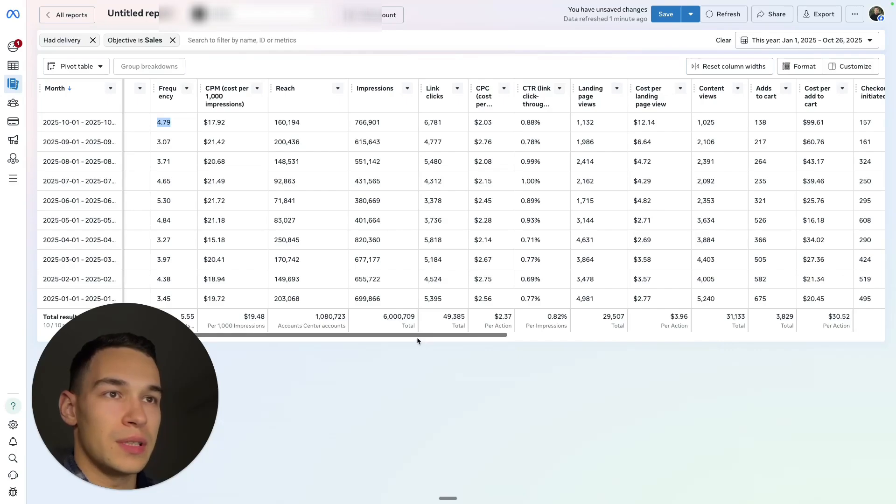
left_click_drag(417, 336, 507, 342)
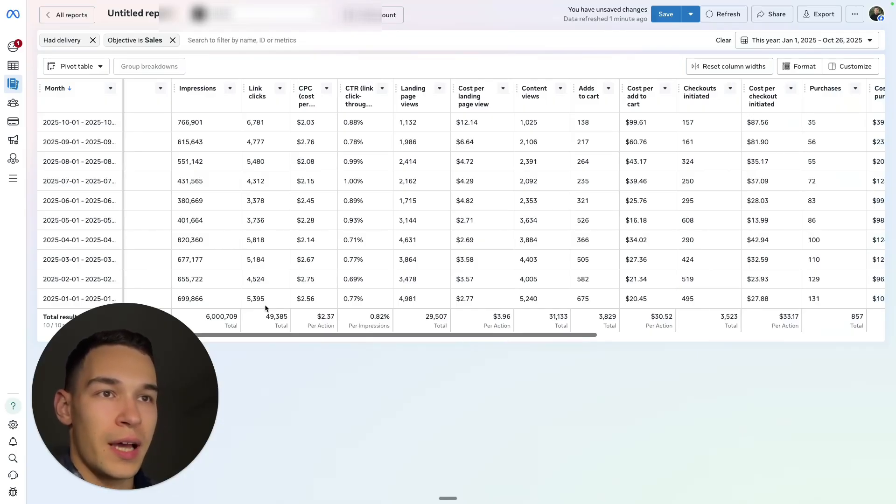
double_click(247, 300)
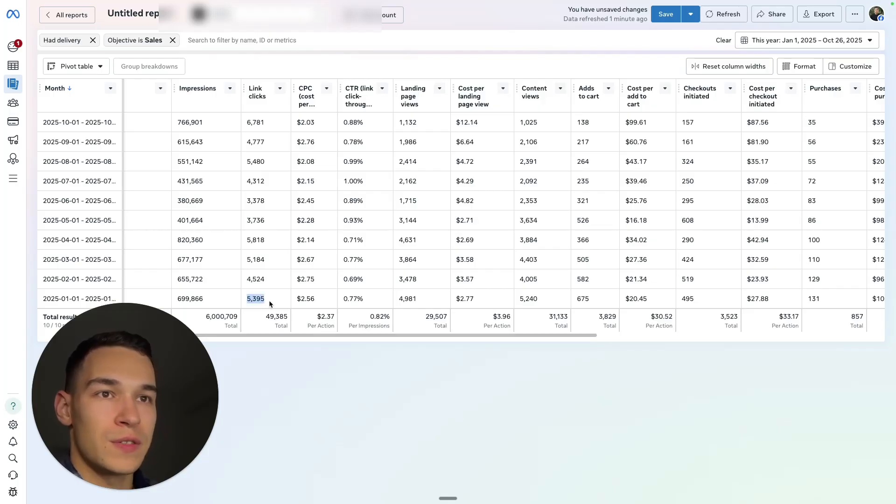
left_click_drag(399, 301, 421, 302)
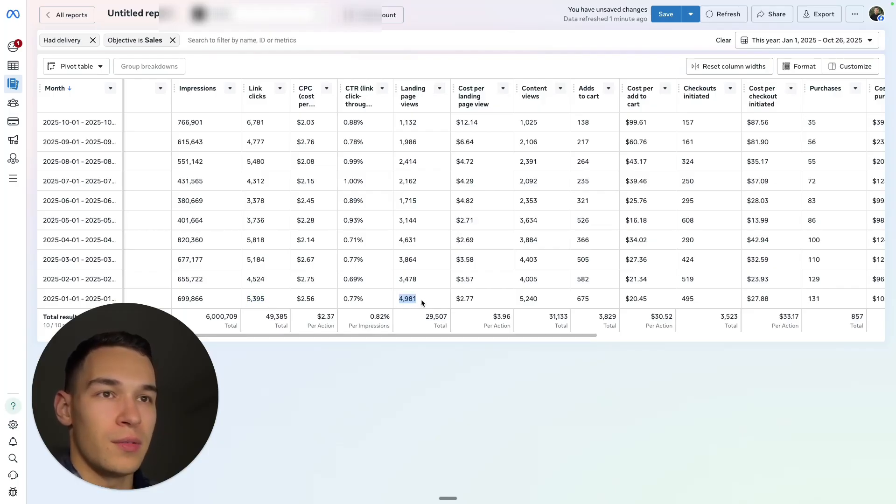
left_click(412, 299)
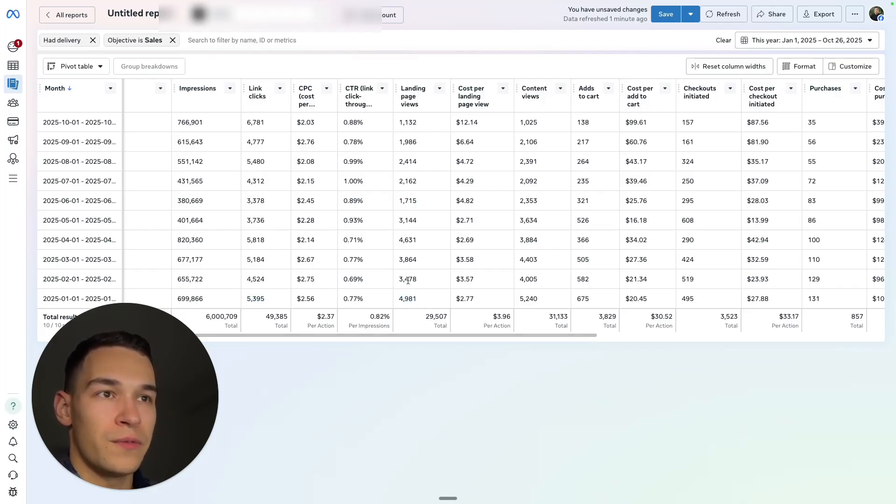
left_click_drag(401, 279, 421, 285)
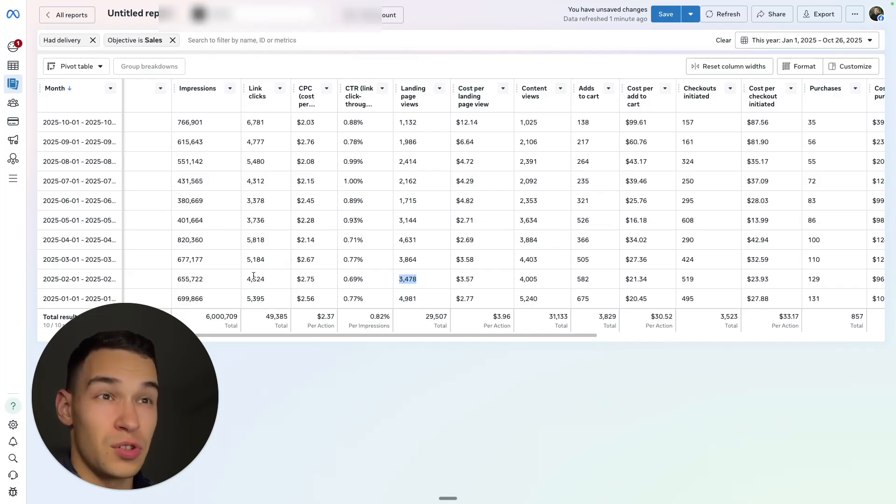
left_click_drag(247, 260, 256, 261)
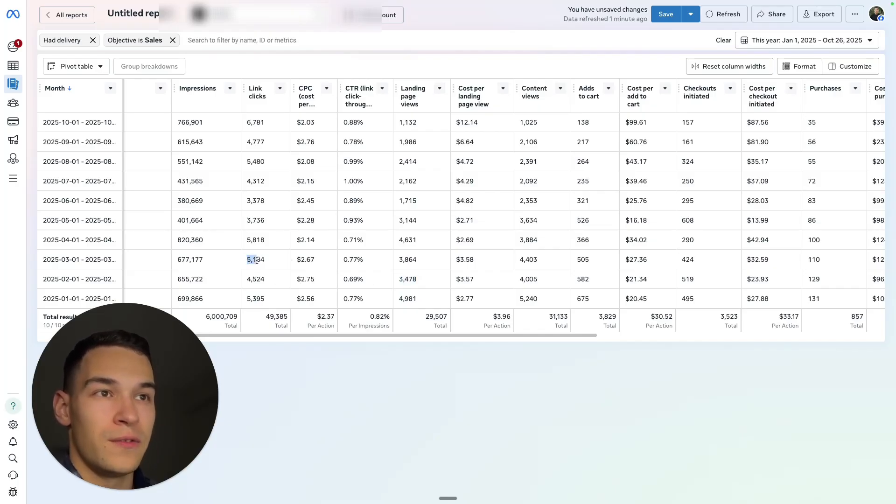
left_click_drag(400, 260, 413, 260)
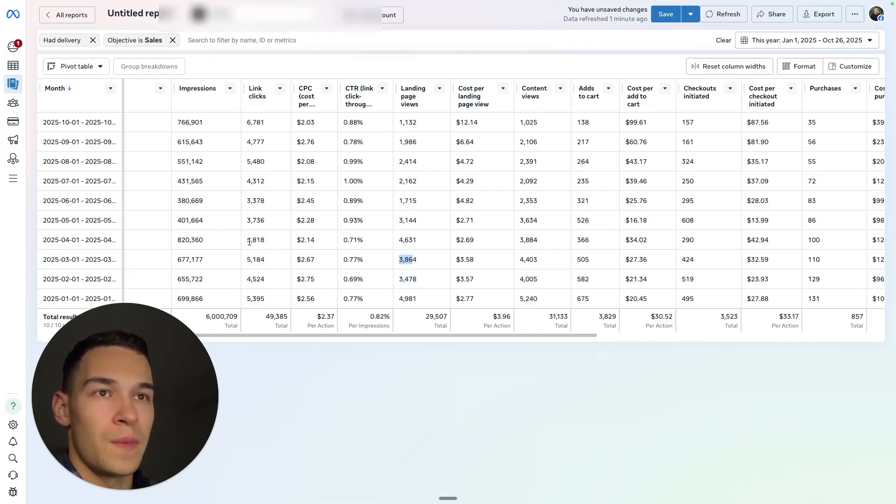
left_click_drag(248, 242, 266, 242)
left_click_drag(400, 240, 416, 240)
left_click(421, 247)
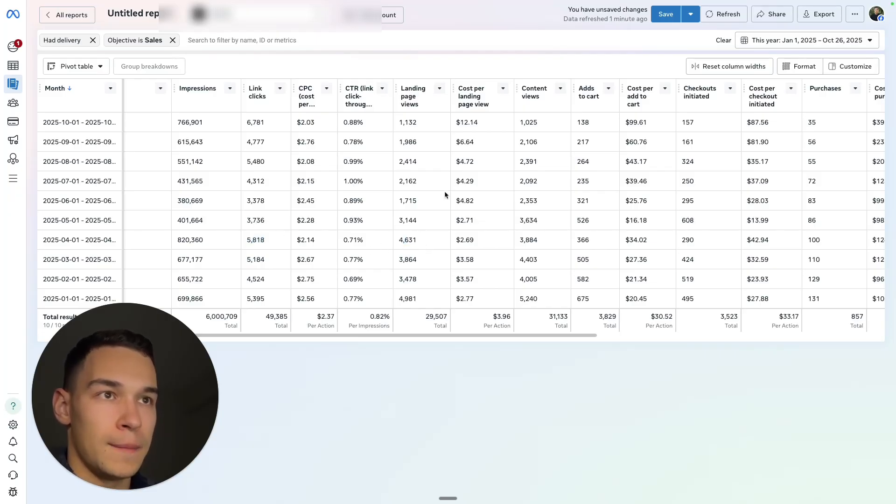
Calculate April's approximate landing page view rate as 4600/5500 in the Raycast launcher, and close the launcher.
key("alt+space")
type("4")
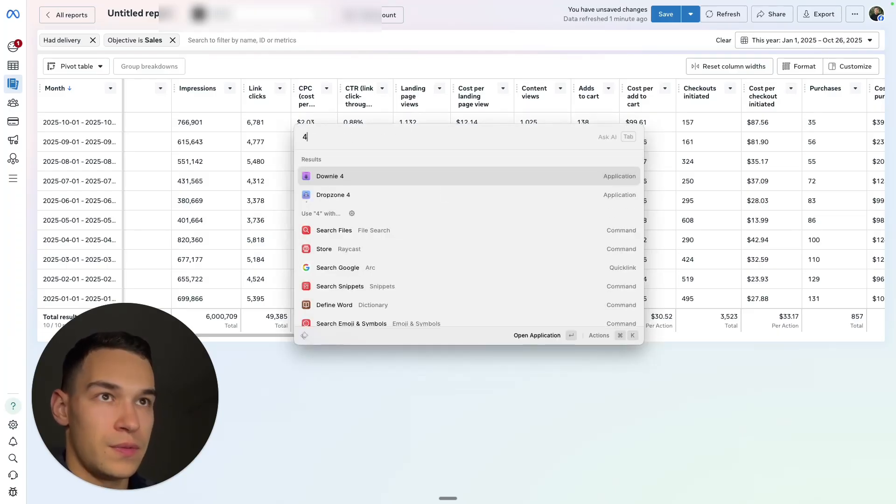
type("600/")
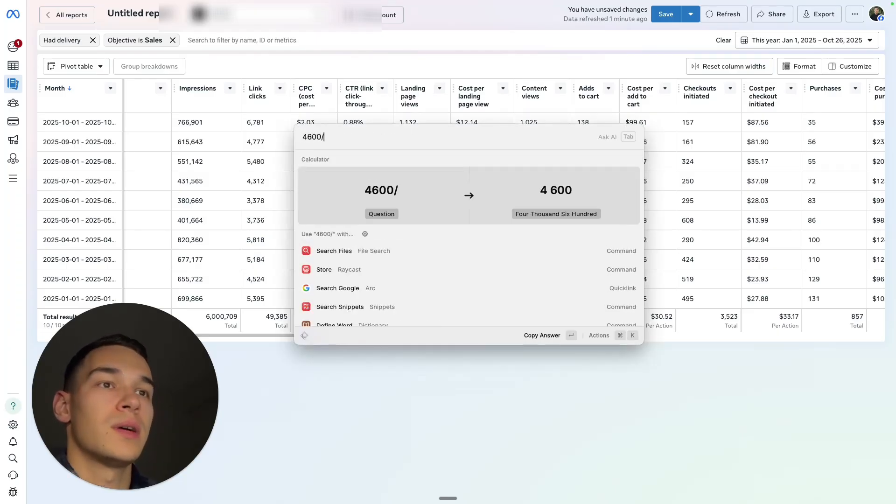
type("5000")
key("BackSpace")
key("BackSpace")
key("BackSpace")
type("500")
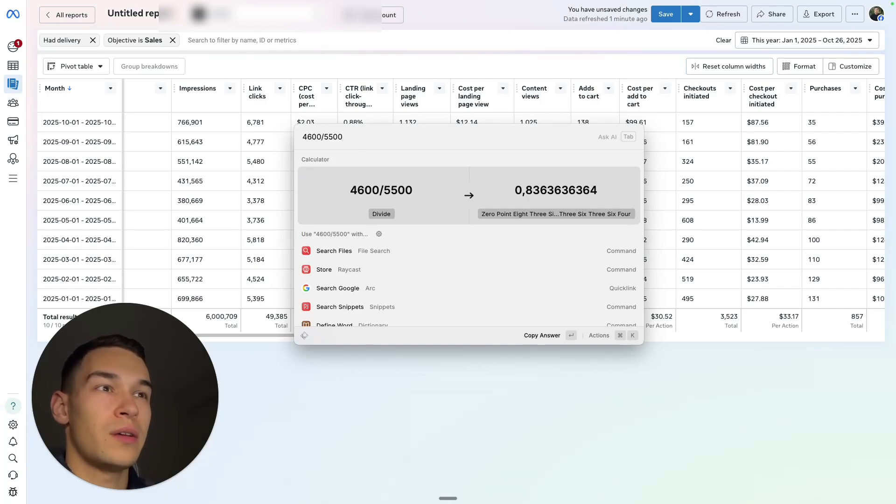
key("Escape")
key("Escape")
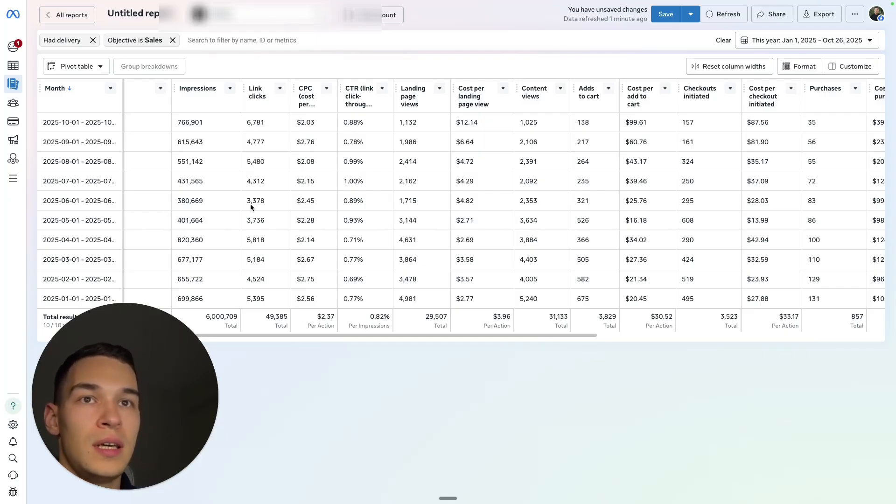
Examine the link clicks for June and October against their landing page views, highlighting both click figures.
left_click_drag(247, 201, 270, 205)
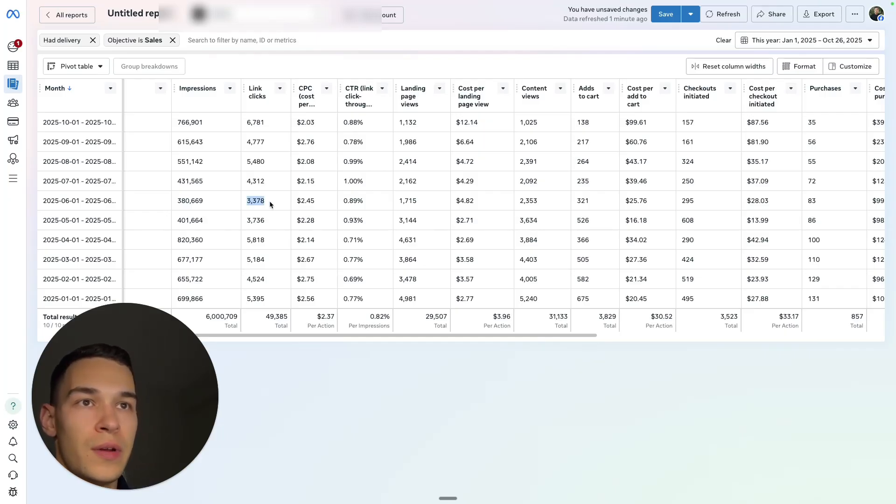
left_click(256, 202)
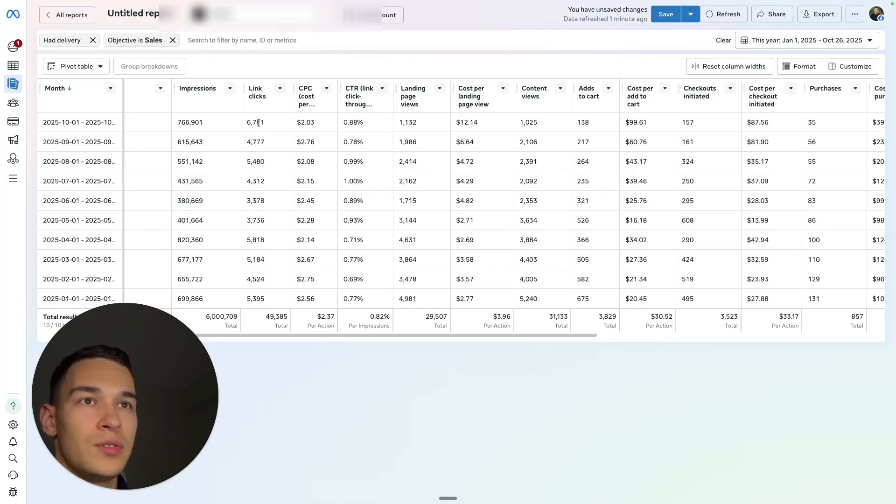
left_click_drag(247, 123, 264, 123)
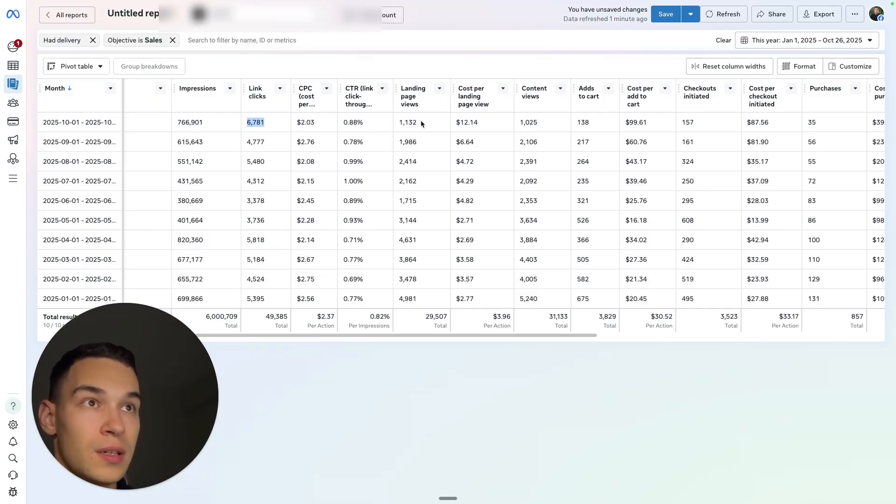
Calculate October's approximate landing page view rate as 1100/6700 in the Raycast launcher, and return to the report.
key("alt+space")
type("1100/")
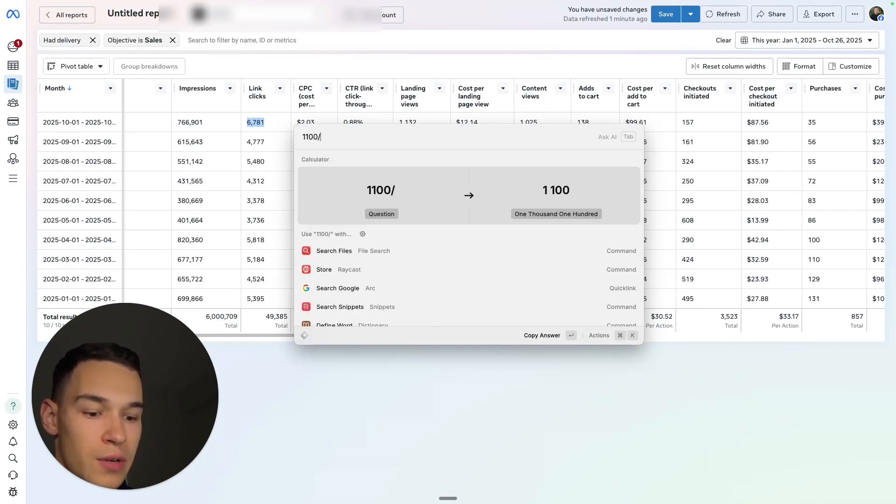
type("6700")
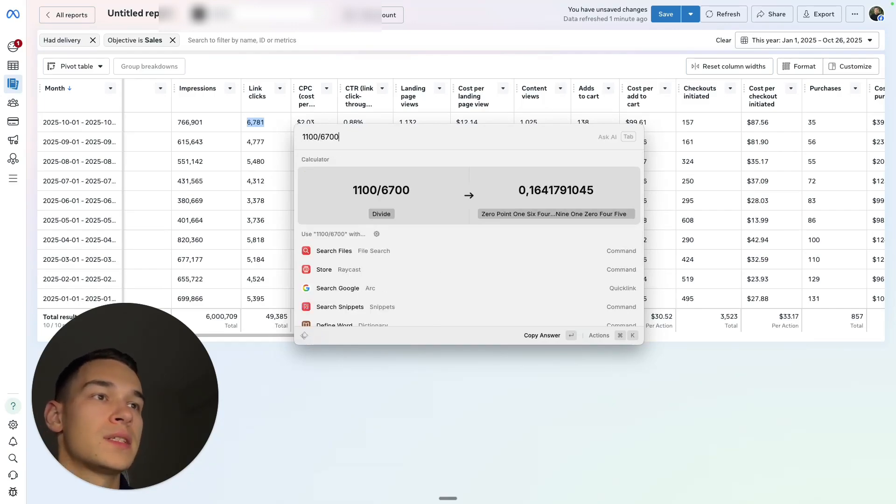
key("super+a")
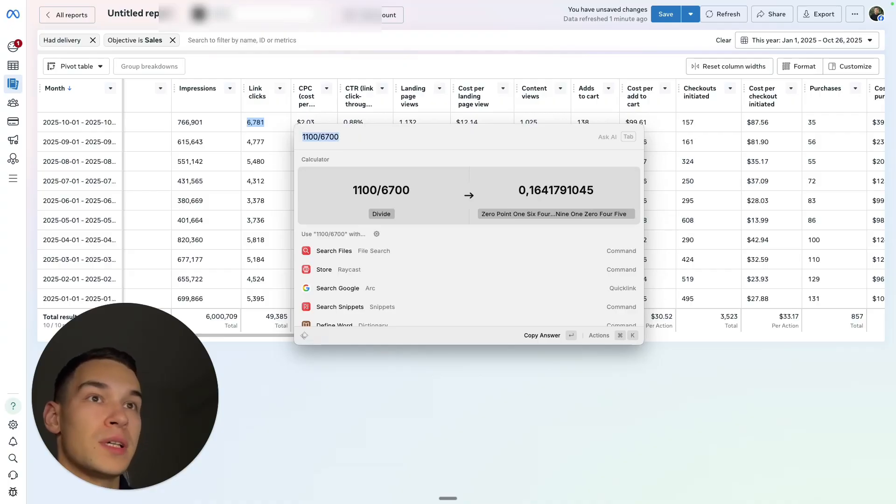
key("BackSpace")
left_click(267, 121)
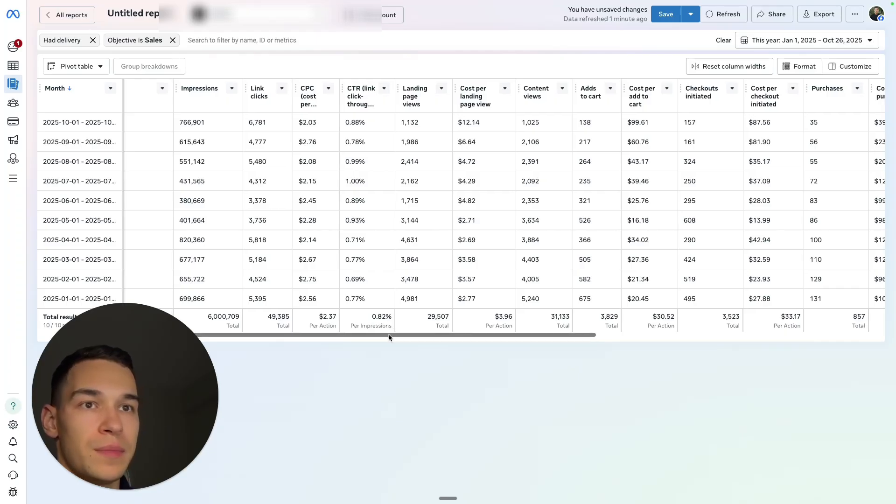
Compare the monthly cost per landing page view and cost per add to cart, highlighting values including October's cost per add to cart.
left_click_drag(391, 336, 428, 335)
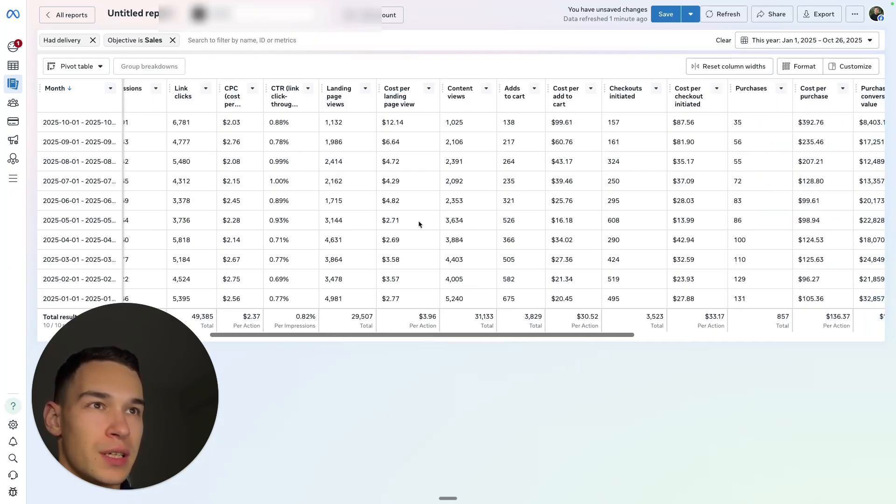
left_click_drag(396, 142, 372, 143)
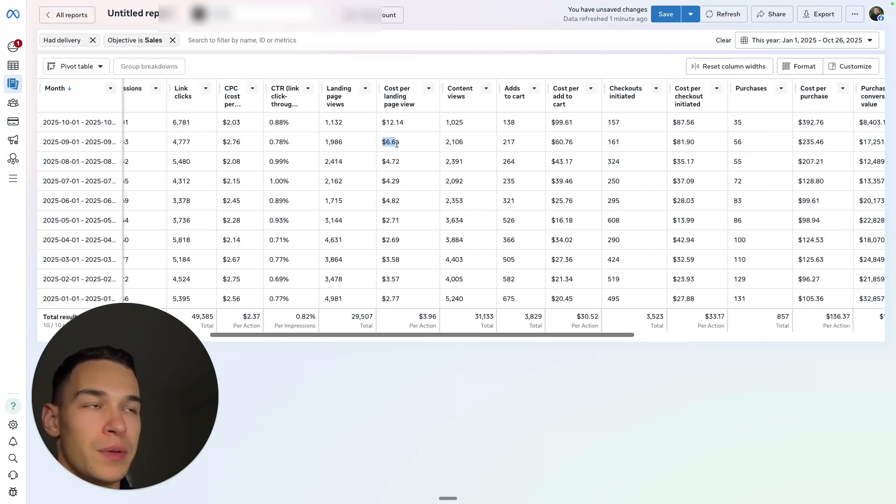
left_click_drag(426, 337, 504, 336)
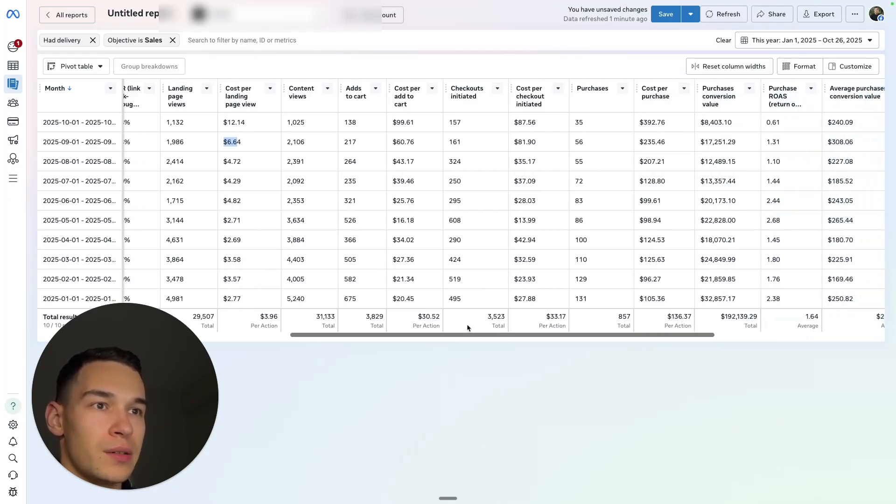
left_click_drag(417, 316, 396, 300)
left_click(436, 331)
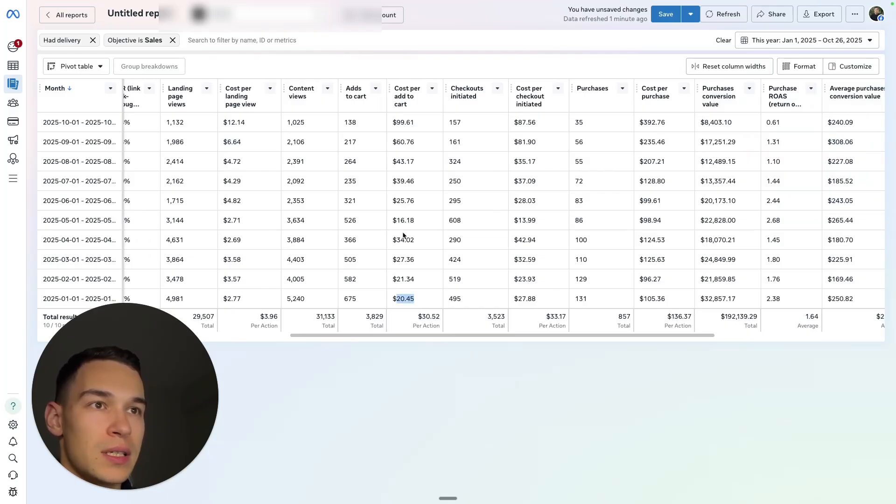
left_click_drag(401, 162, 397, 162)
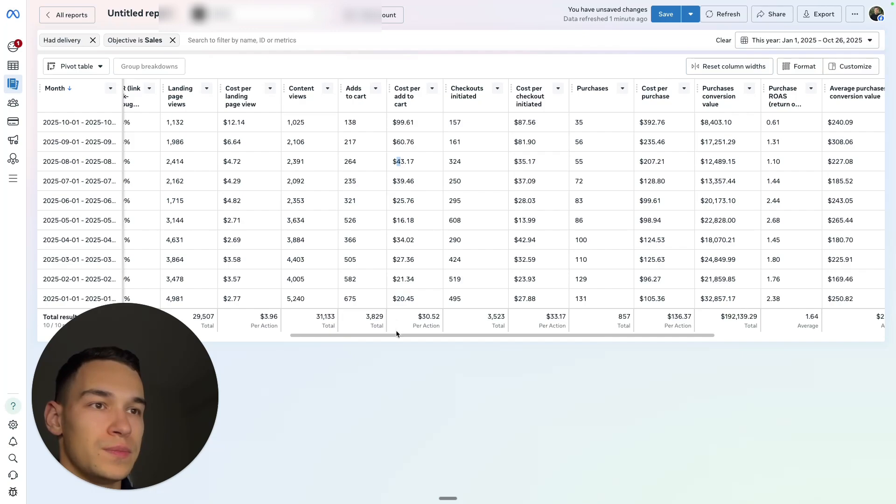
left_click_drag(396, 334, 401, 335)
left_click_drag(405, 123, 384, 122)
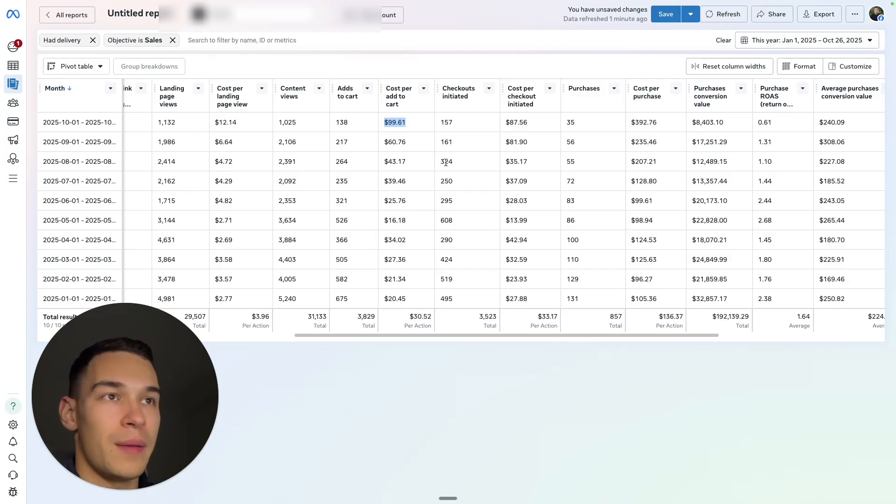
Examine the monthly checkout, purchase and Purchase ROAS figures, highlighting October's ROAS value.
left_click_drag(460, 335, 477, 336)
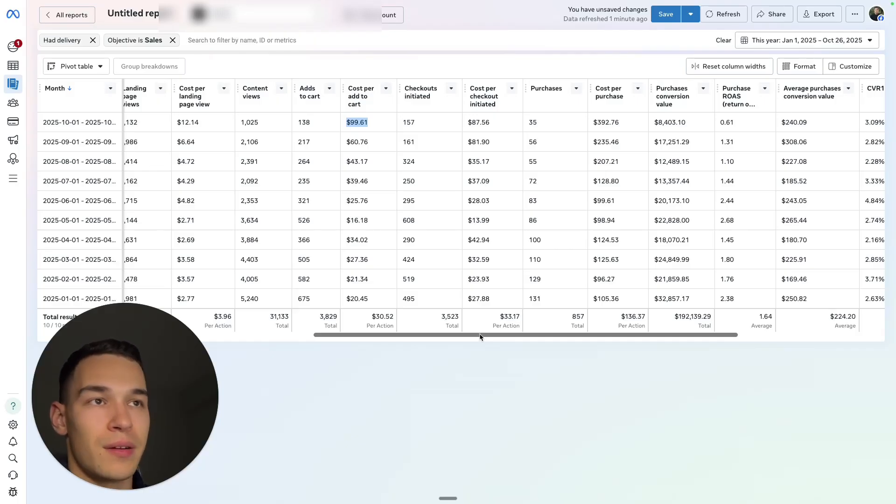
scroll(480, 337, "right", 1)
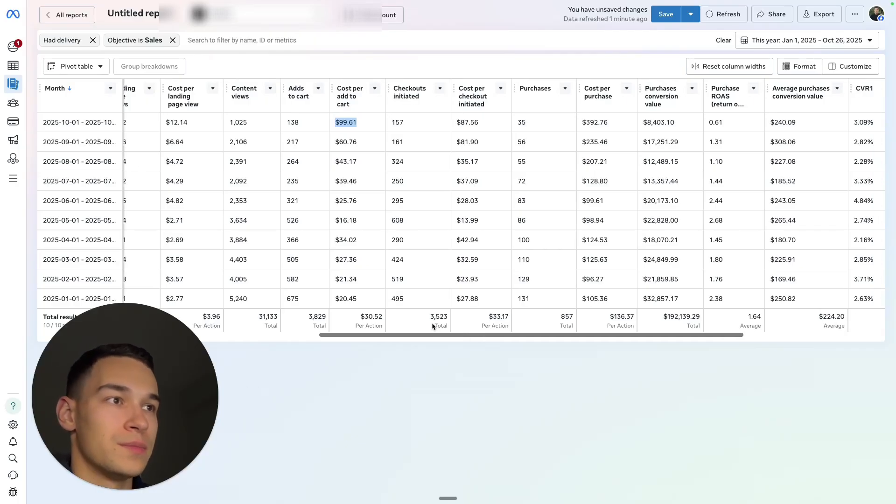
left_click_drag(501, 338, 528, 338)
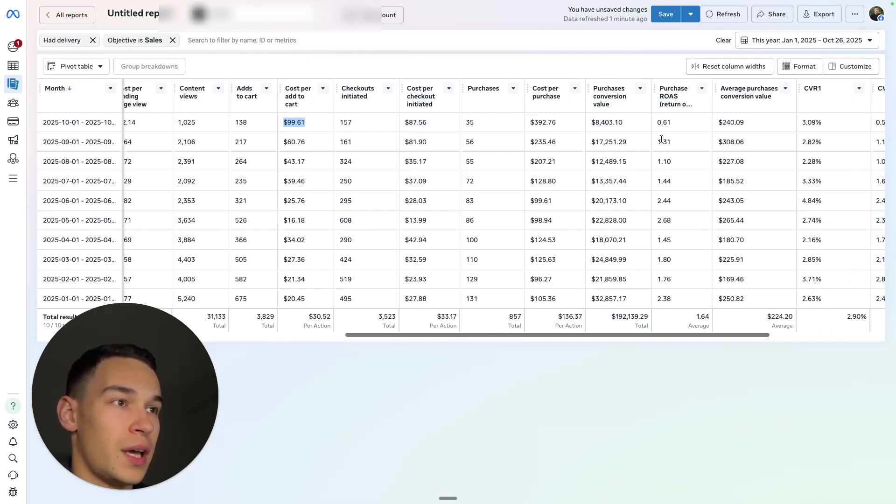
left_click_drag(658, 122, 671, 122)
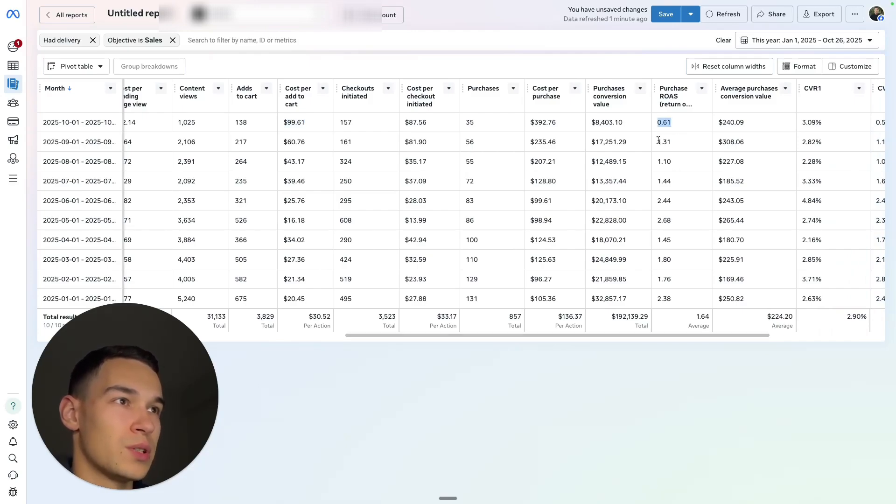
Compare the monthly Purchase ROAS values, highlighting several months, and review the average purchase value and CVR columns.
left_click_drag(658, 141, 668, 142)
left_click(674, 144)
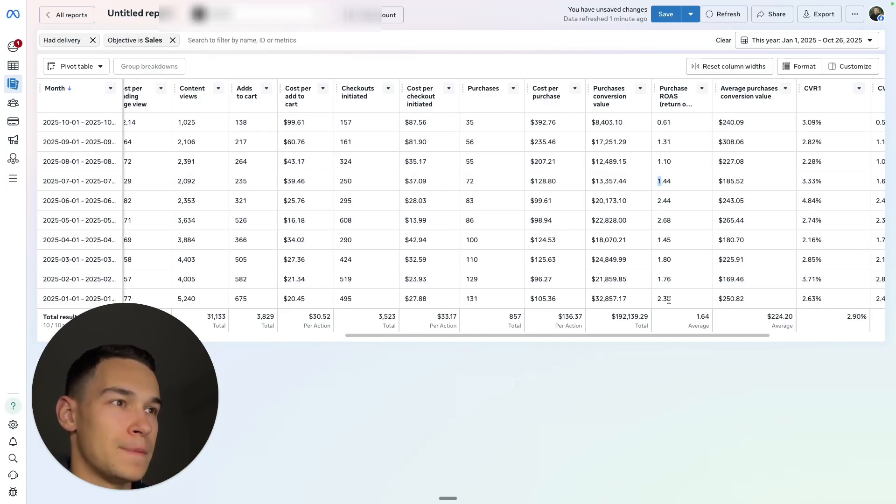
left_click(668, 232)
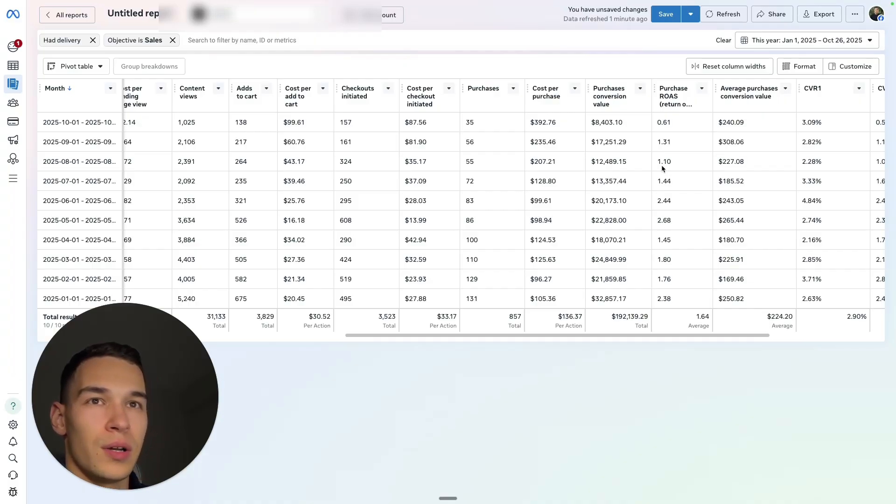
left_click_drag(665, 163, 670, 124)
left_click(685, 279)
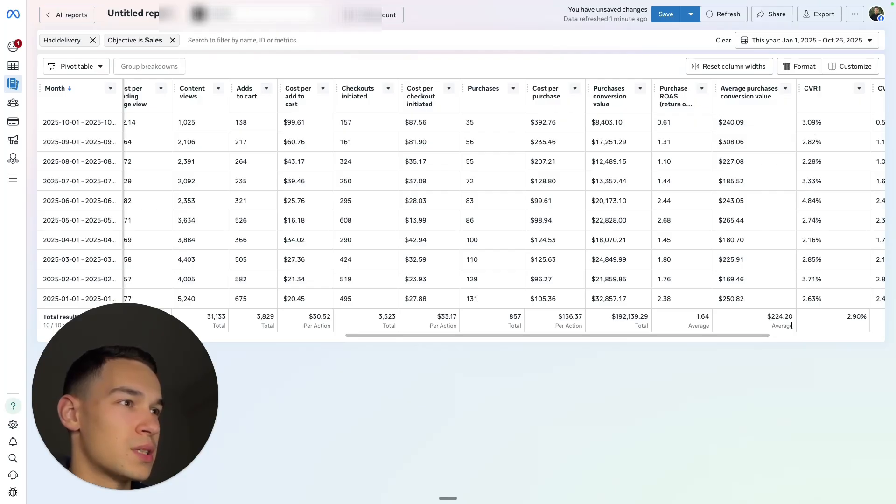
left_click_drag(729, 335, 757, 337)
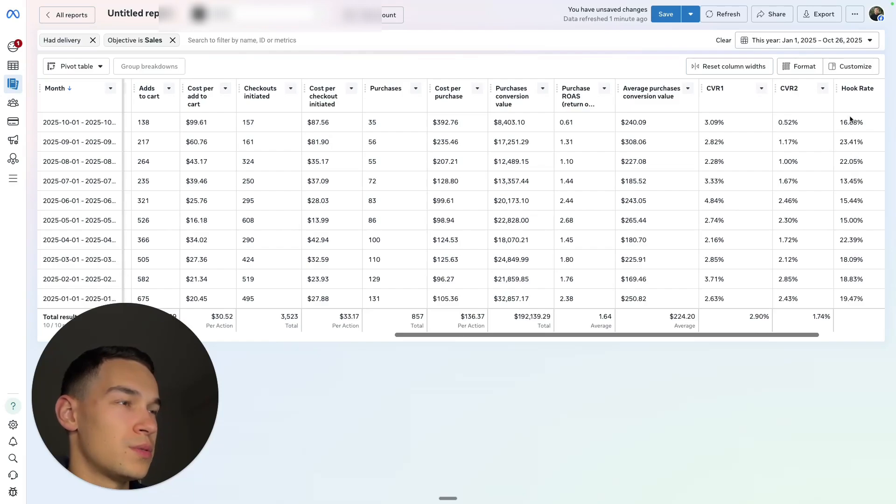
left_click_drag(713, 340, 660, 340)
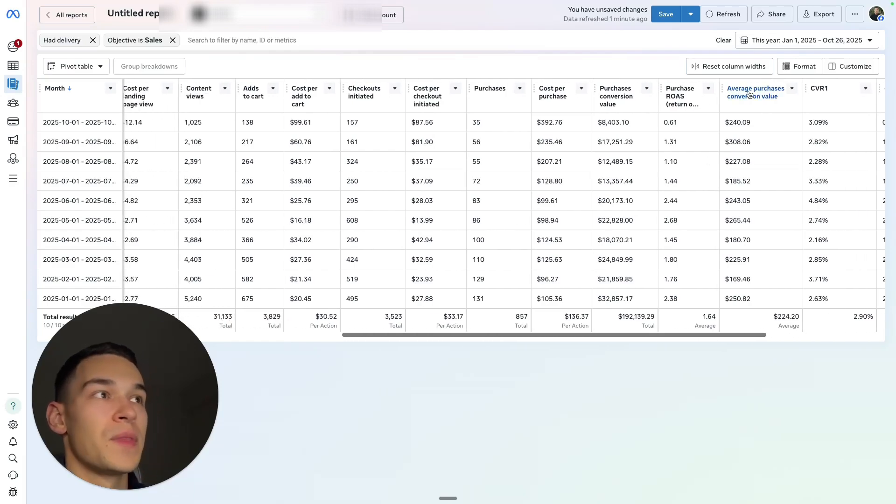
Switch the report's date range to Last year and review October 2024's metrics, highlighting its Purchase ROAS.
left_click(775, 40)
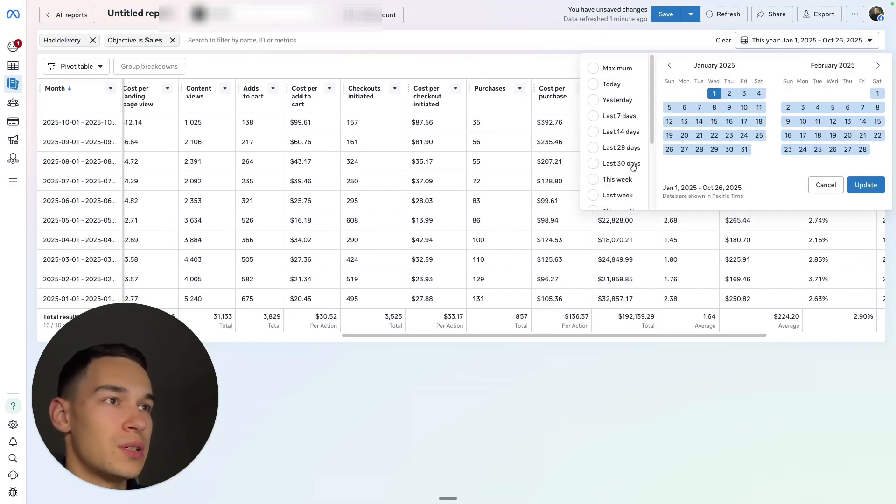
scroll(632, 167, "down", 3)
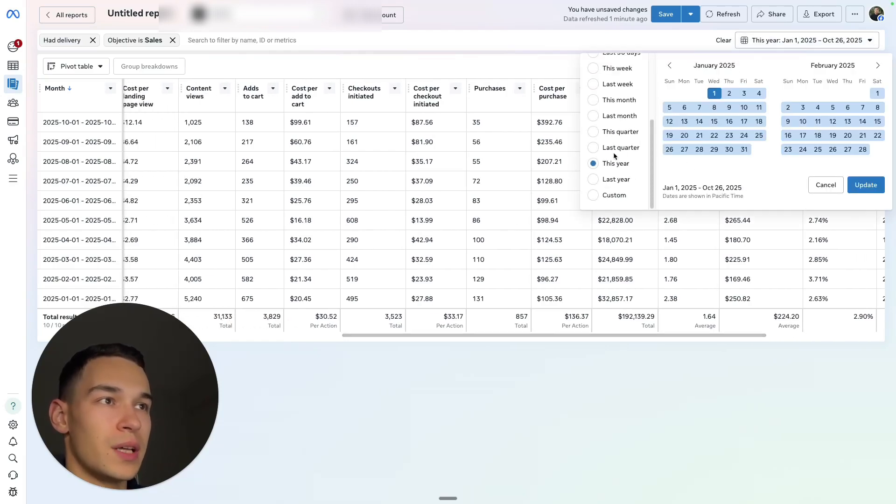
left_click(609, 181)
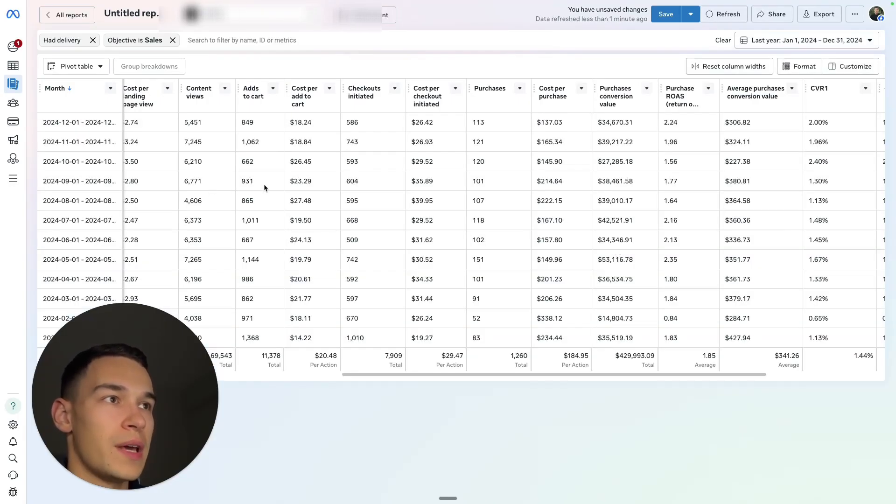
left_click_drag(93, 164, 678, 163)
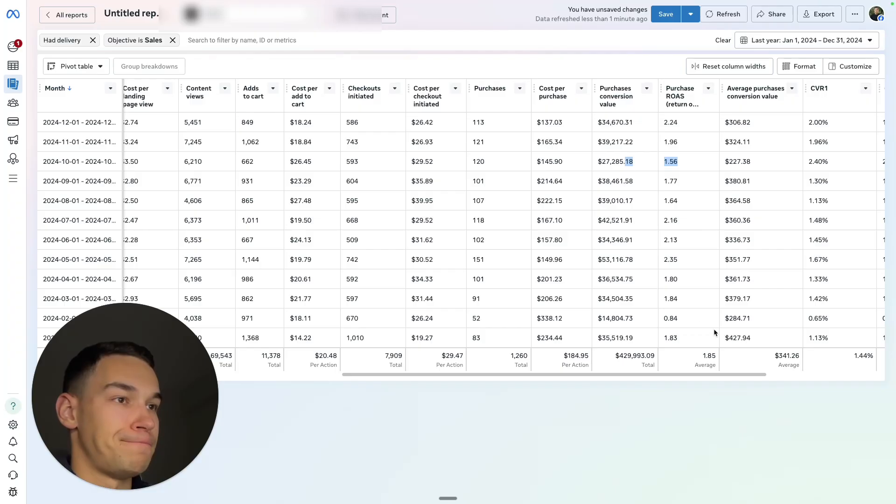
scroll(175, 155, "left", 10)
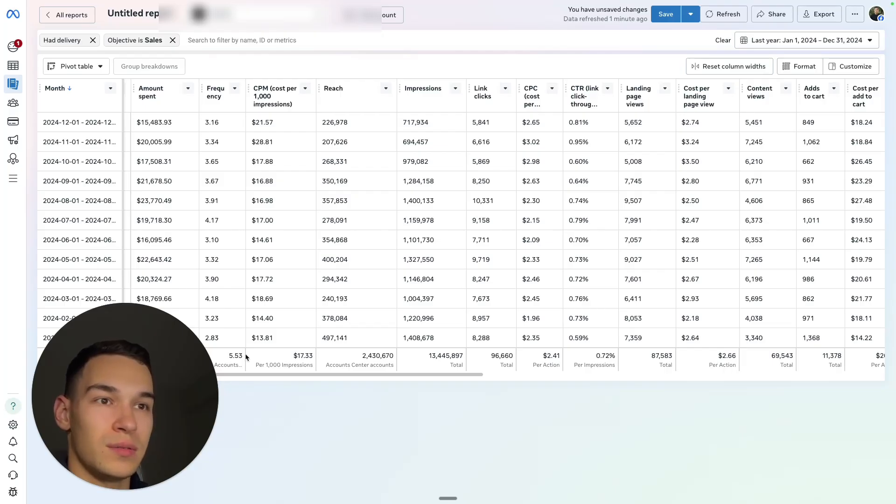
mouse_move(298, 374)
left_mouse_down()
mouse_move(274, 379)
mouse_move(285, 379)
left_mouse_up()
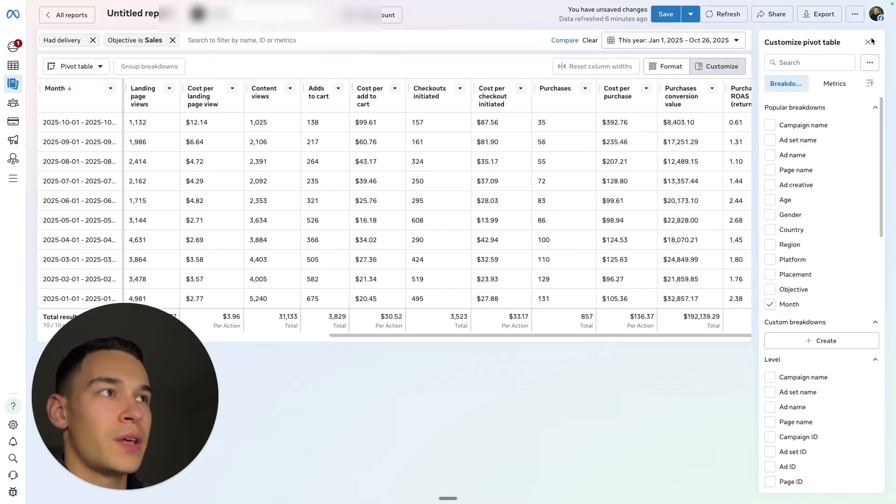
Apply an attribution settings comparison of 1-day click, 7-day click and 1-day view for all conversions.
left_click(869, 42)
left_click(858, 66)
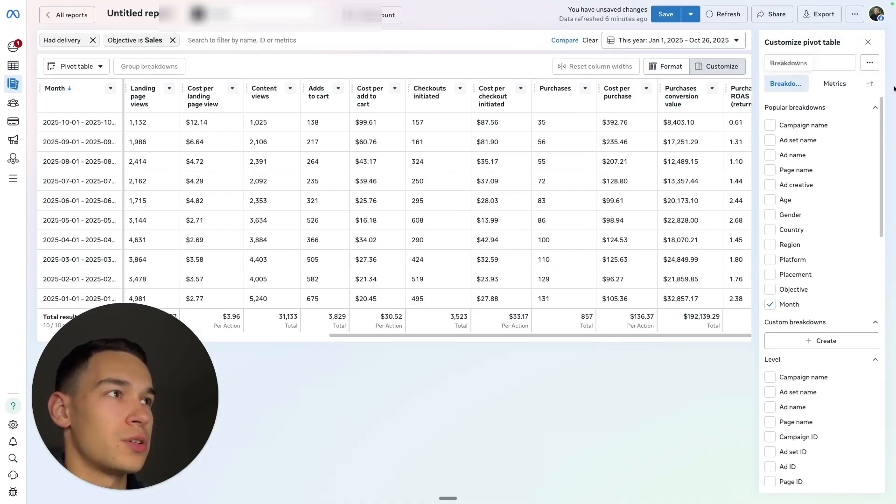
left_click(870, 62)
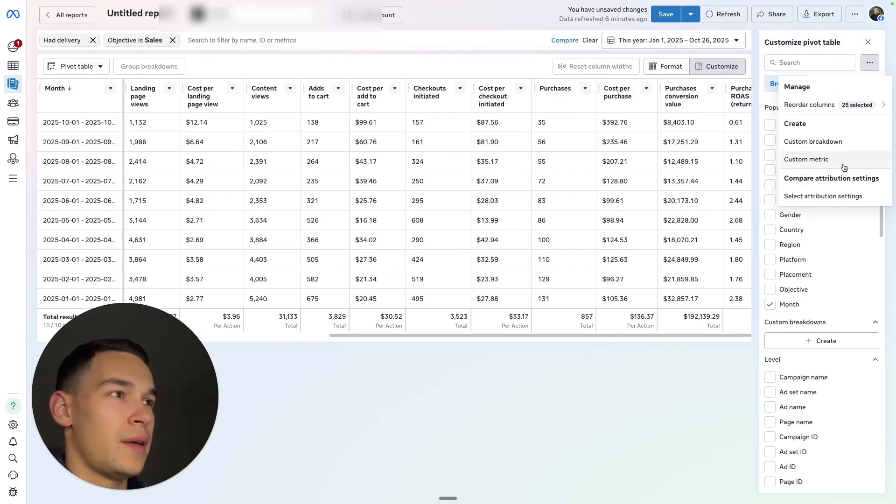
left_click(827, 196)
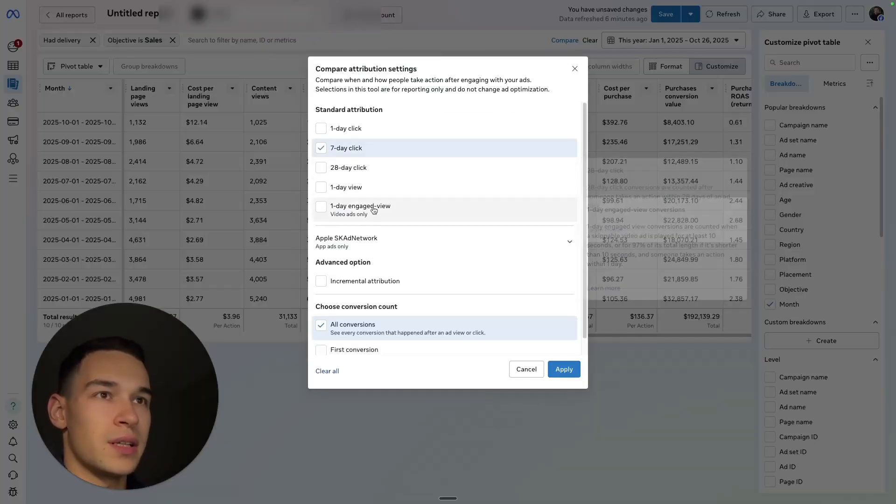
left_click(356, 129)
left_click(525, 188)
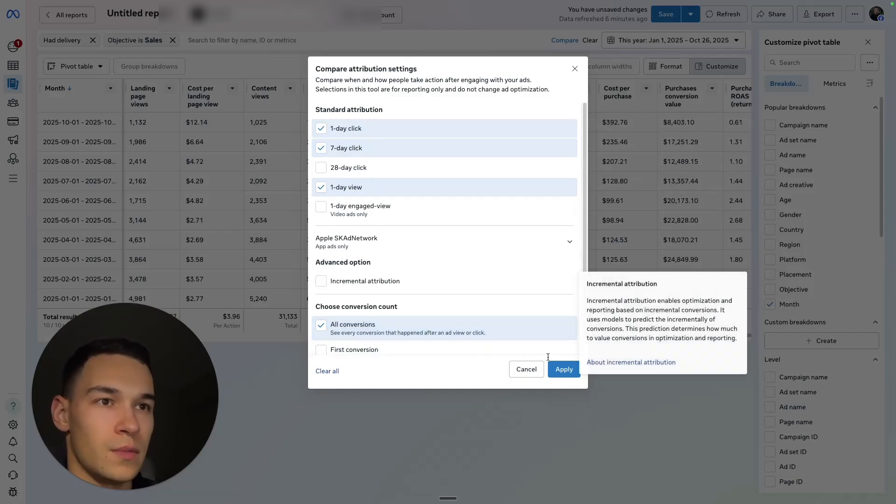
left_click(565, 369)
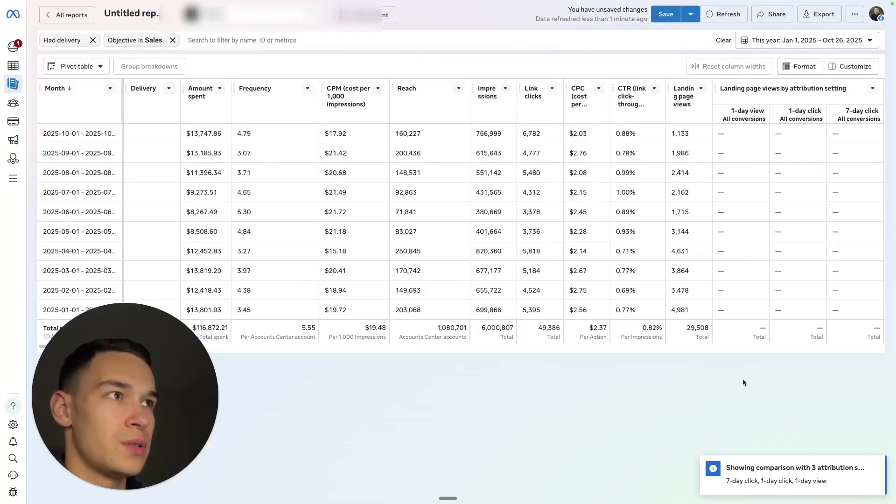
Examine the purchases by attribution setting, highlighting the overall, 1-day click and 7-day click totals.
scroll(705, 233, "right", 10)
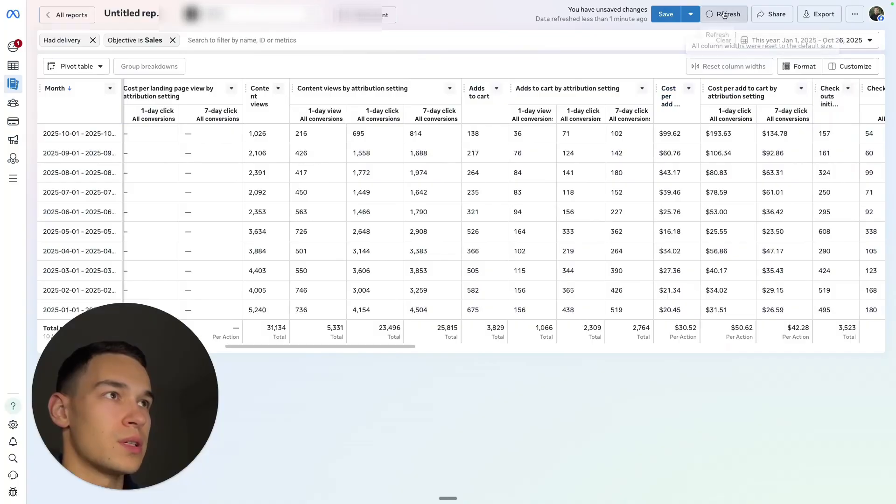
scroll(691, 208, "right", 6)
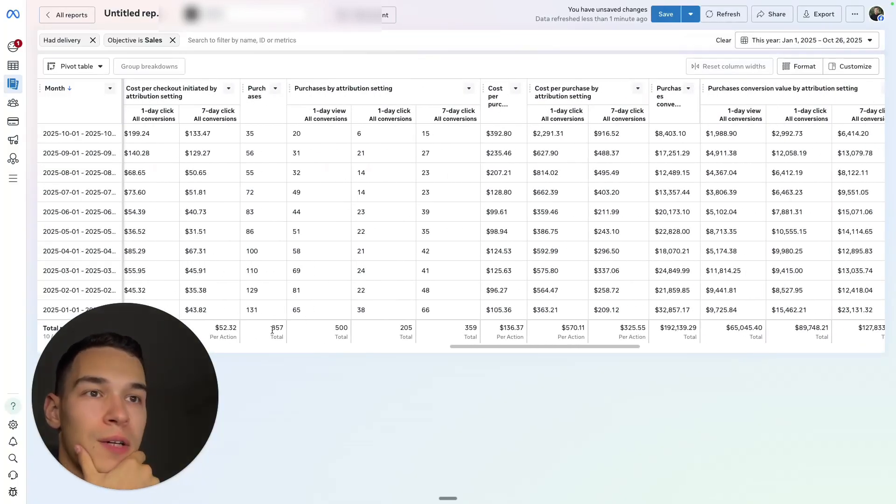
left_click_drag(273, 329, 282, 330)
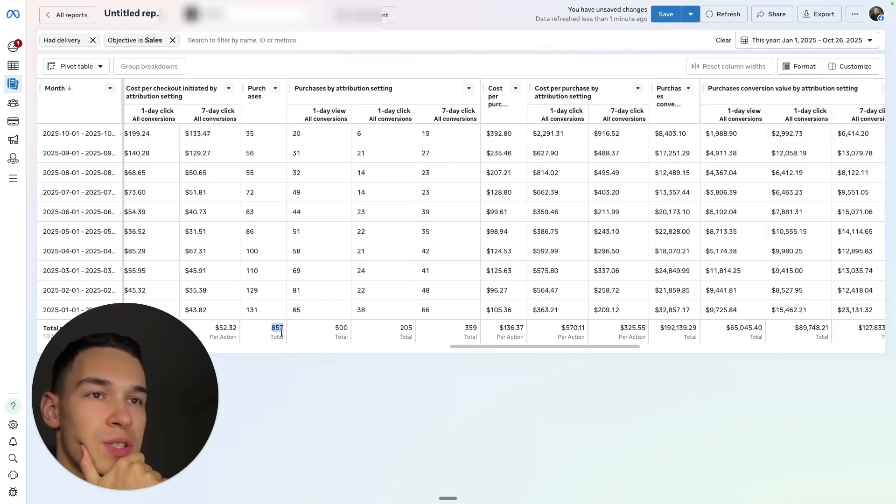
left_click(344, 328)
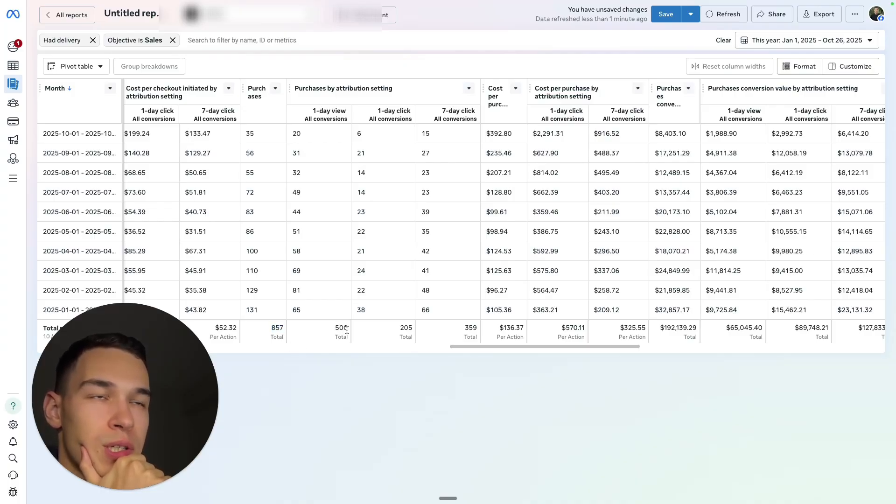
left_click_drag(399, 329, 411, 333)
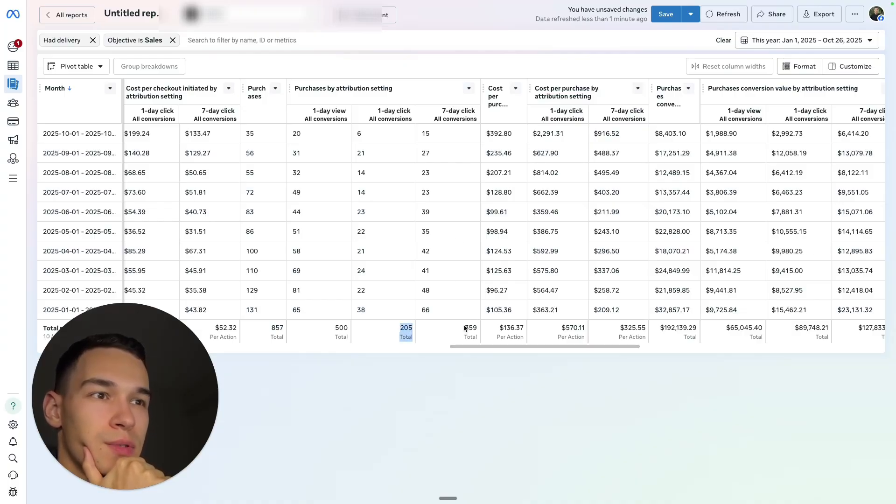
left_click_drag(465, 324, 475, 334)
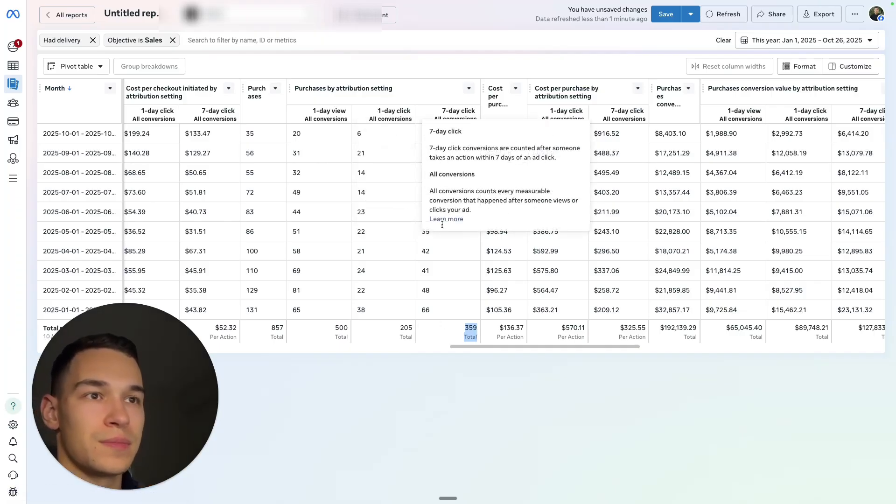
Compare the 7-day click purchase total with the overall and 1-day view totals, highlighting each of them.
left_click(444, 337)
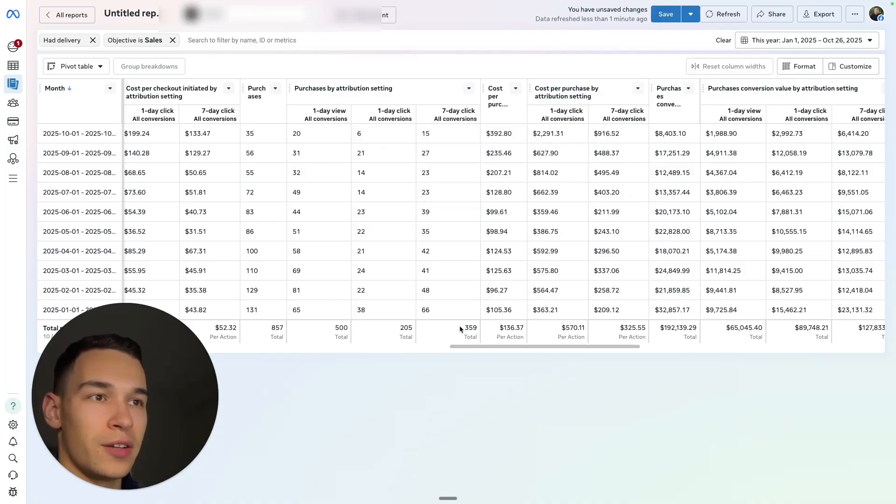
left_click_drag(460, 329, 476, 330)
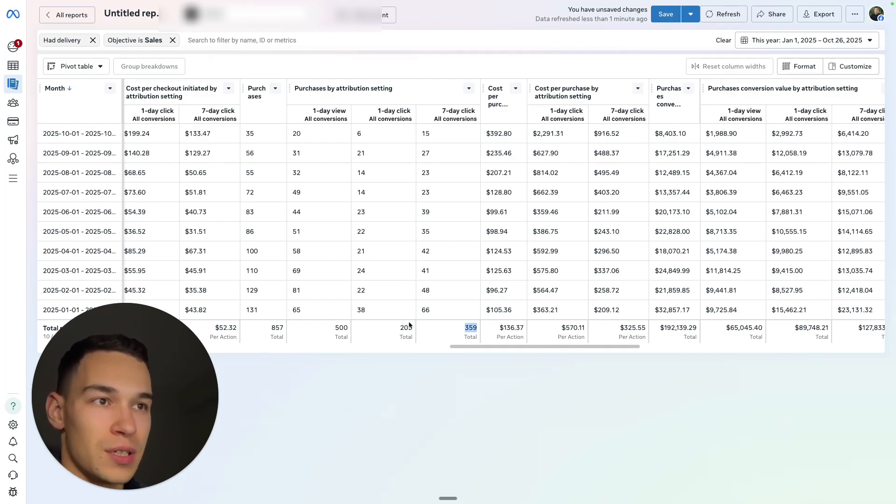
left_click_drag(462, 329, 477, 335)
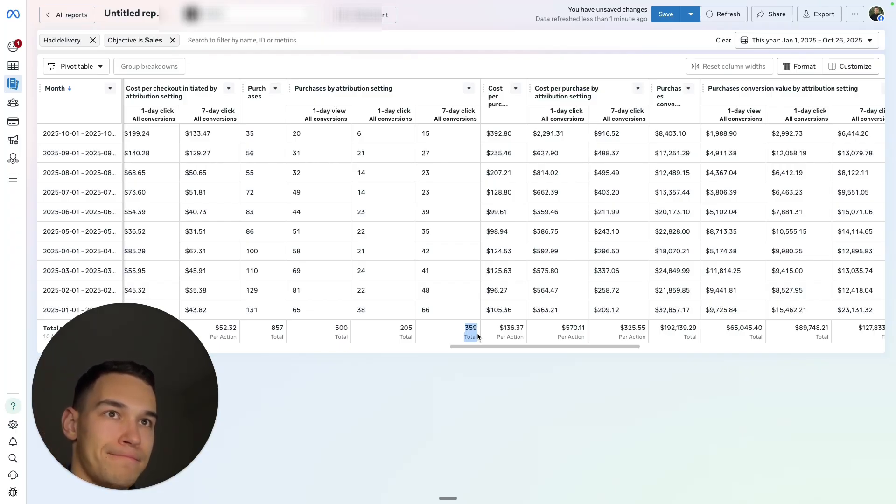
left_click_drag(264, 327, 349, 329)
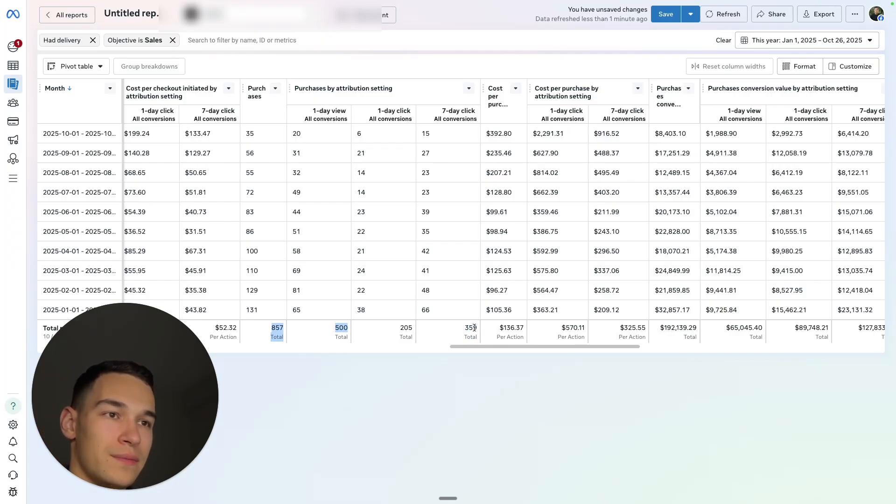
left_click_drag(464, 328, 483, 341)
left_click(456, 338)
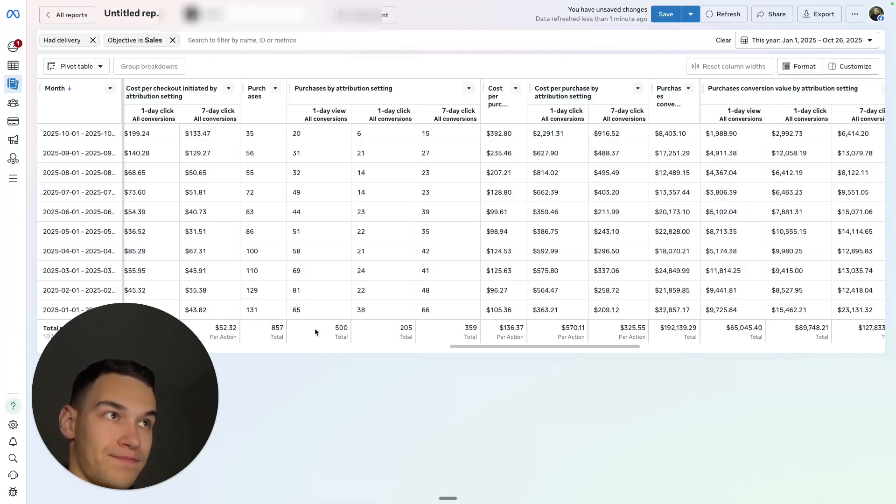
Search the breakdowns for "audience", add the Audience segments breakdown to the monthly report and close the customization options.
left_click(856, 66)
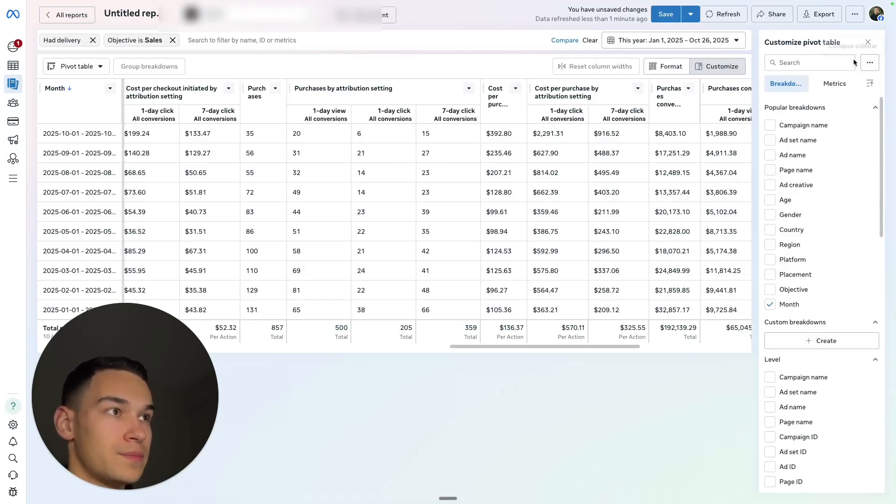
left_click(835, 84)
left_click(786, 84)
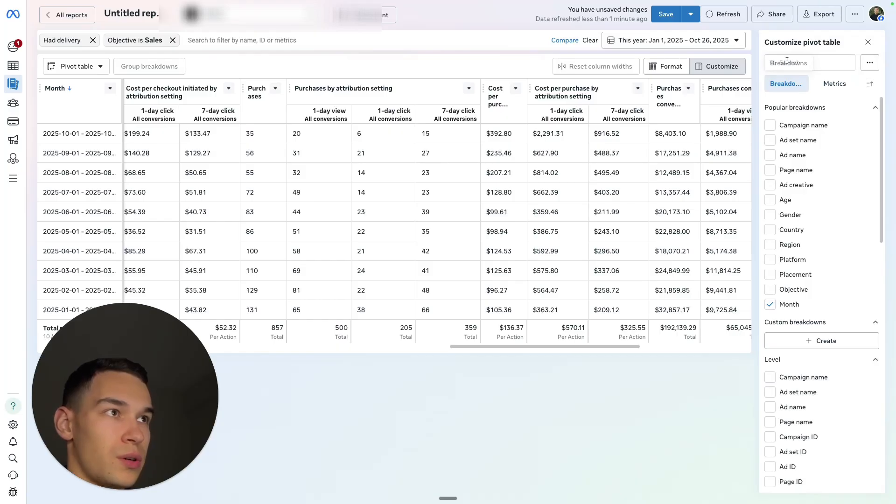
type("audience")
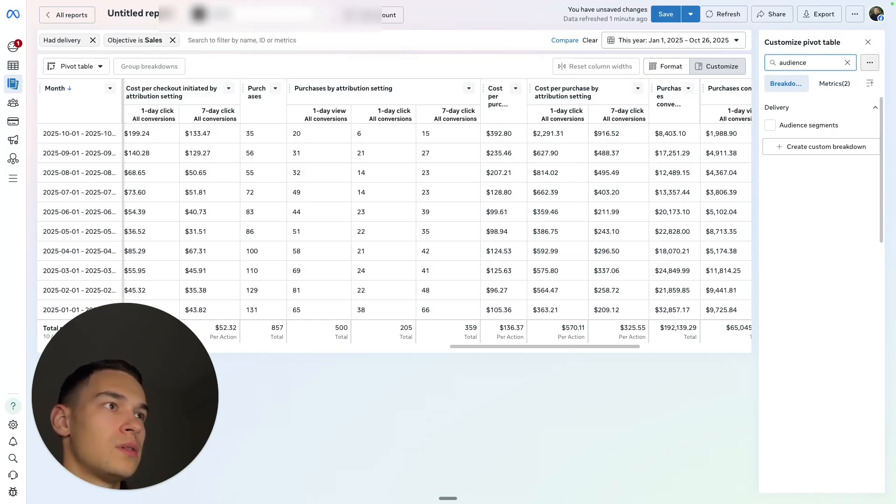
left_click(846, 125)
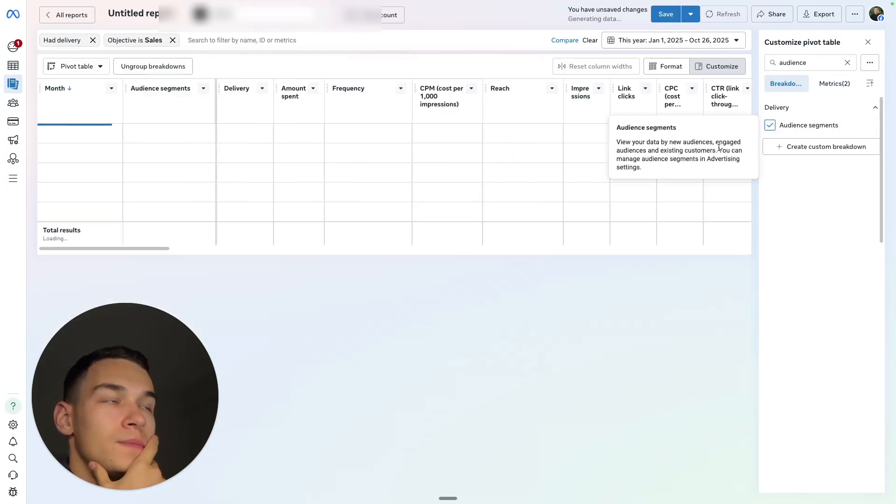
left_click(869, 42)
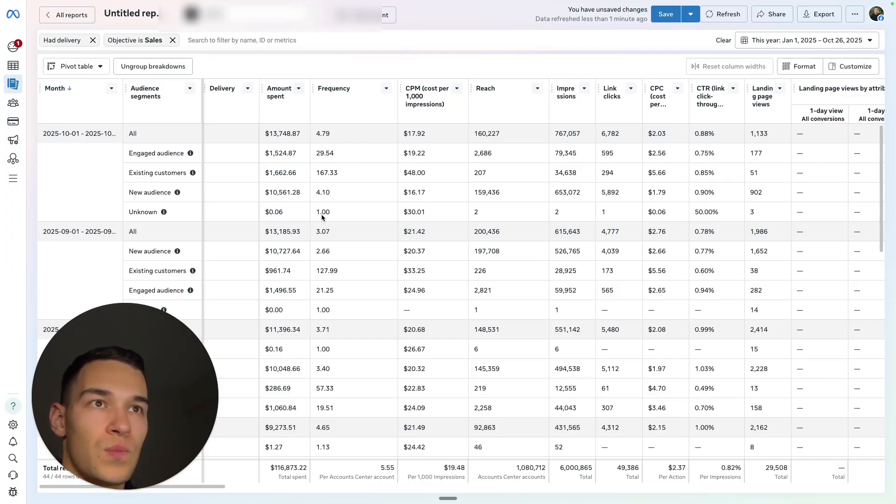
Remove the Month breakdown so the report is grouped by audience segments only, and close the customization options.
scroll(323, 214, "right", 10)
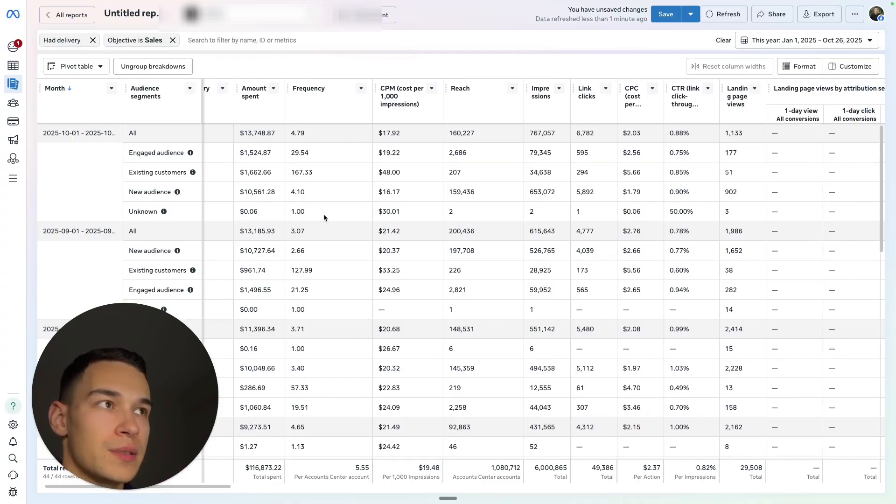
scroll(714, 132, "right", 15)
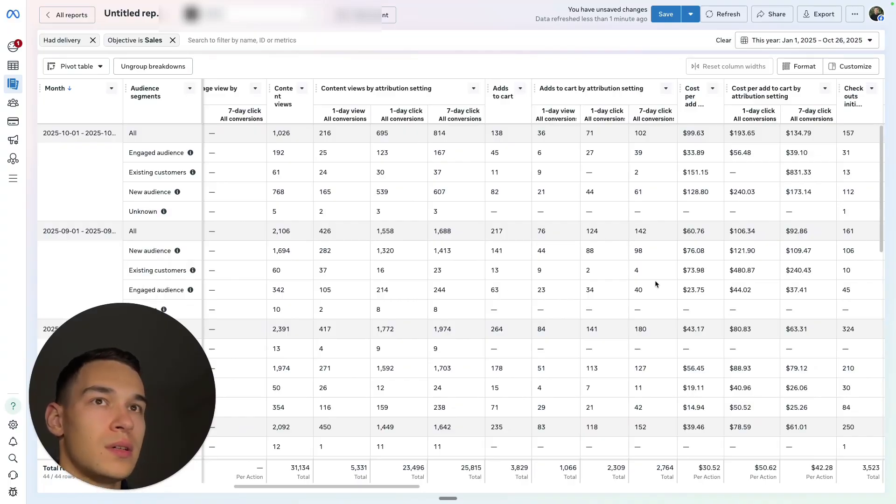
scroll(565, 246, "left", 1)
scroll(564, 246, "left", 6)
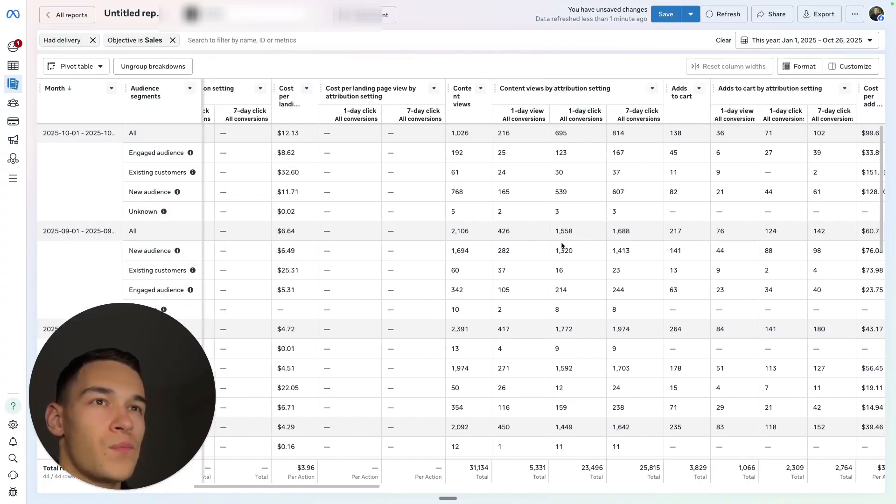
left_click(854, 66)
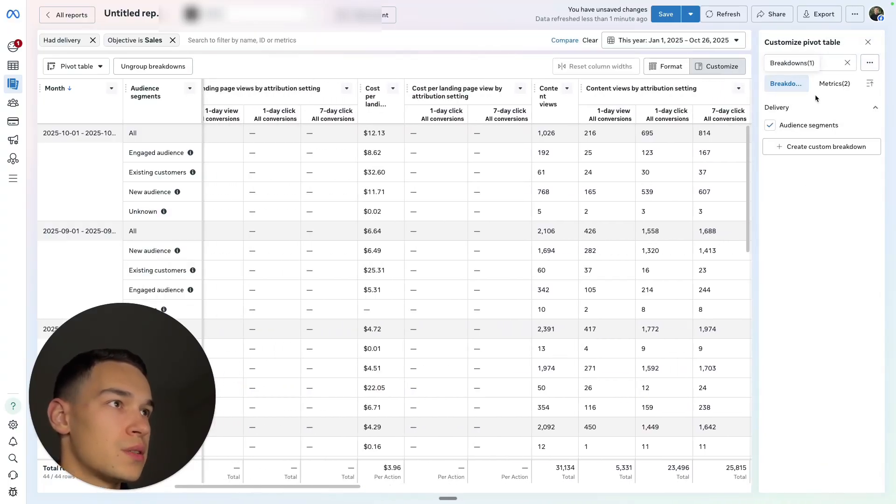
left_click(847, 63)
left_click(770, 245)
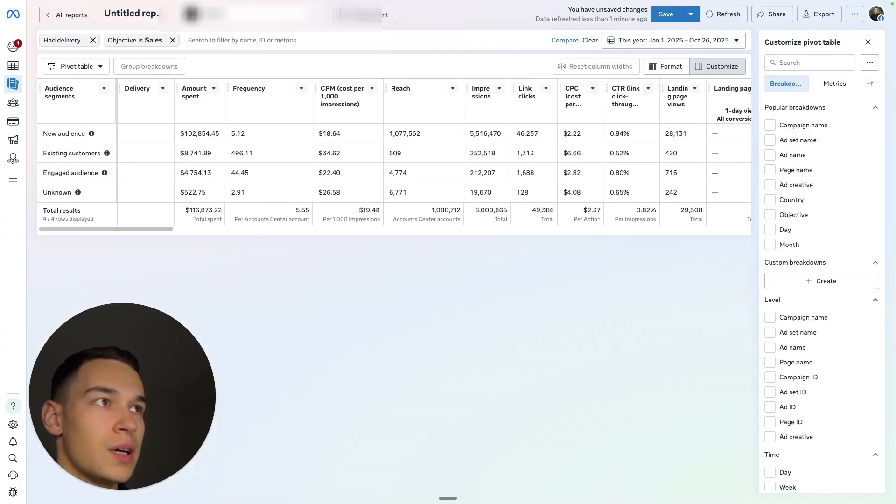
left_click(868, 42)
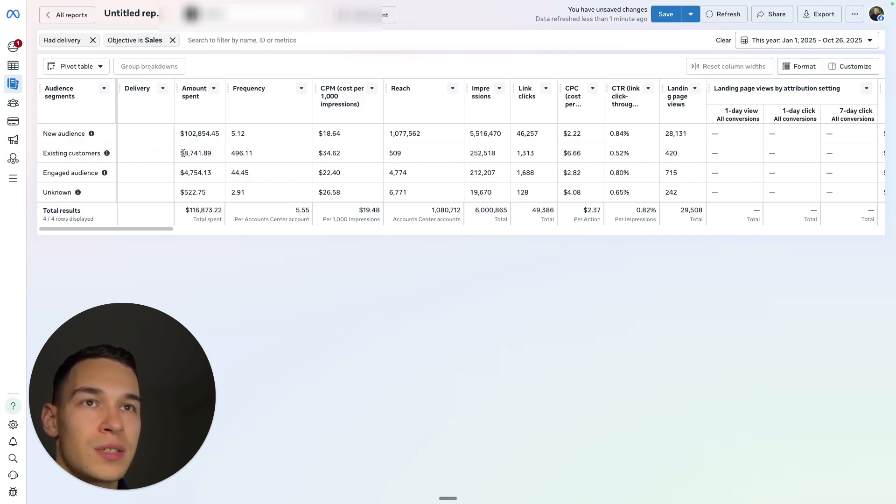
Examine the amount spent and frequency for the existing customers segment, highlighting each value.
left_click_drag(184, 153, 212, 154)
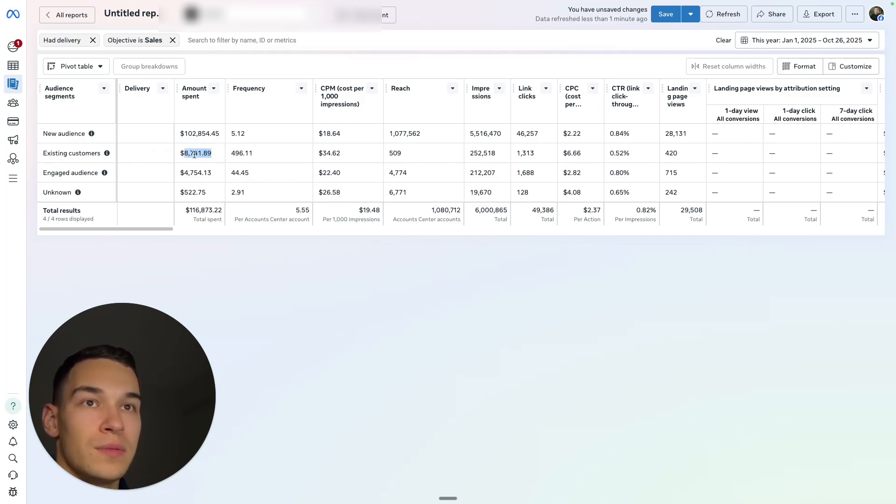
left_click_drag(190, 154, 218, 154)
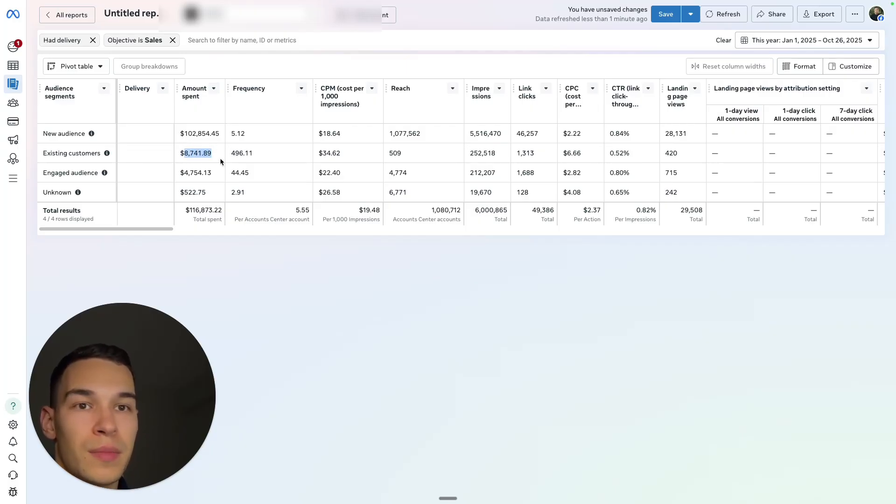
triple_click(200, 155)
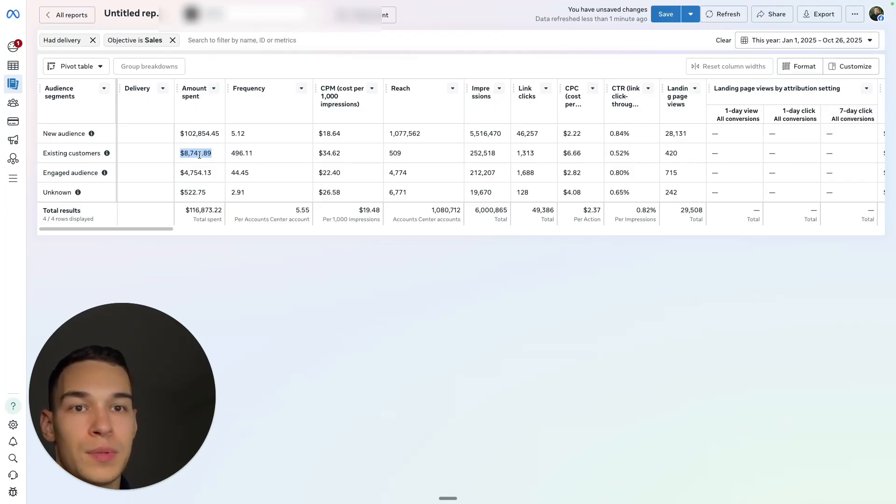
left_click_drag(232, 154, 269, 159)
left_click(248, 155)
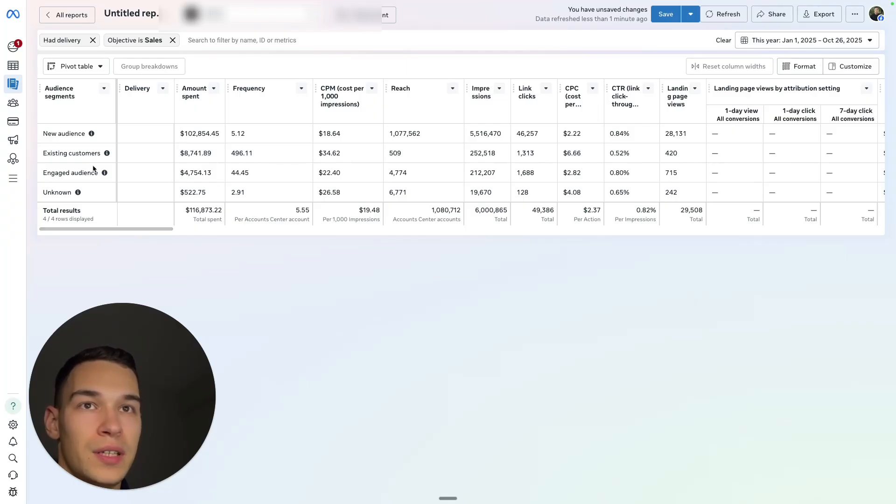
Compare the frequency of the engaged and new audiences, and highlight the total reach for this year.
left_click_drag(235, 173, 265, 174)
double_click(245, 173)
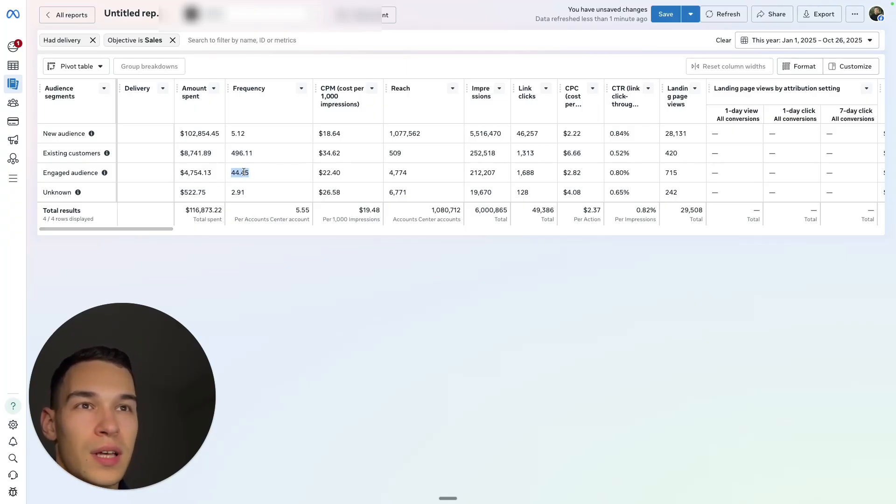
left_click_drag(140, 229, 148, 229)
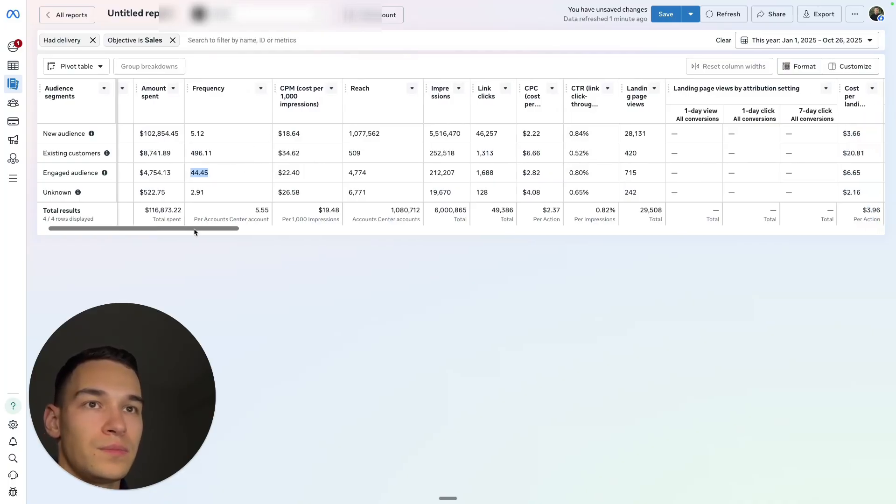
left_click_drag(193, 229, 185, 229)
left_click(238, 135)
double_click(238, 135)
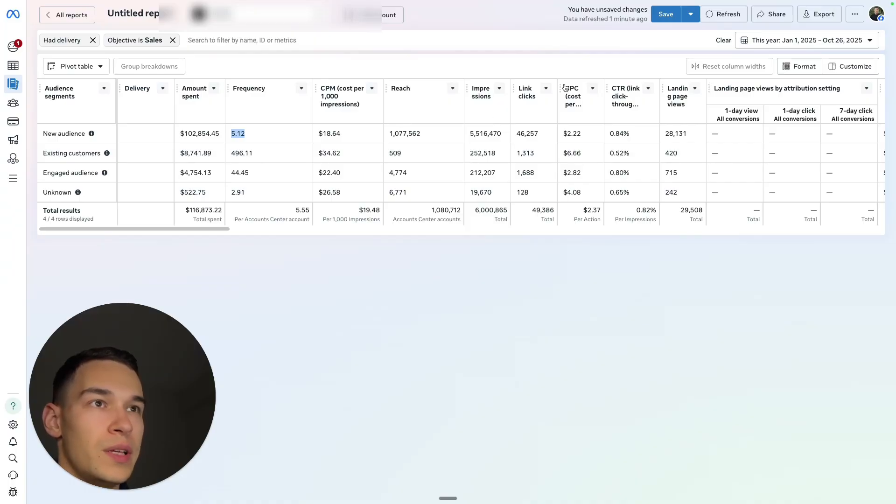
left_click(392, 134)
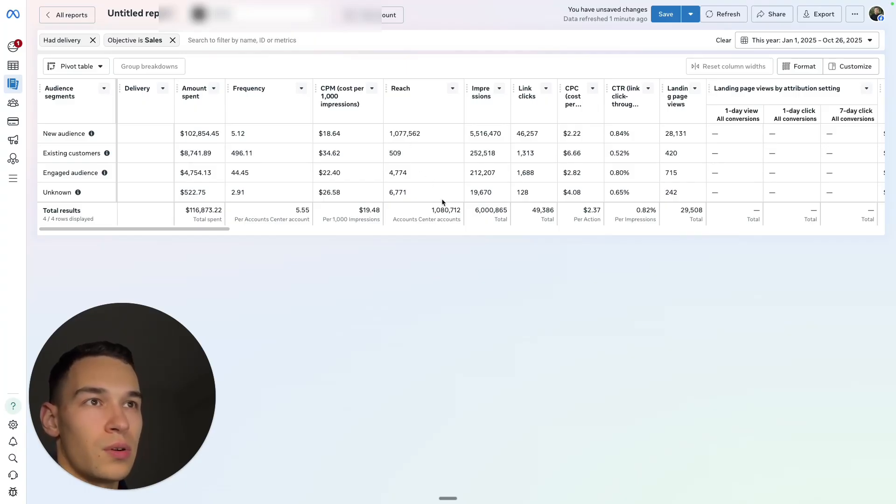
left_click_drag(432, 210, 456, 211)
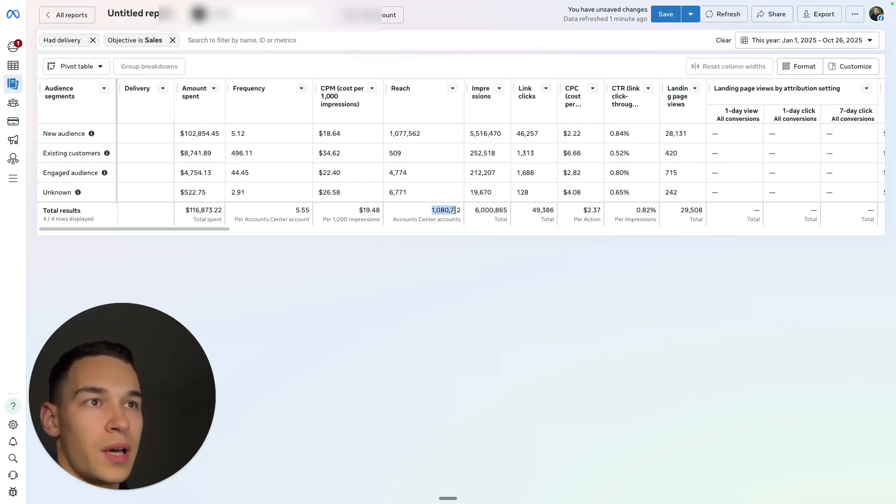
Set the report's date range to Maximum.
left_click(752, 42)
scroll(616, 215, "down", 3)
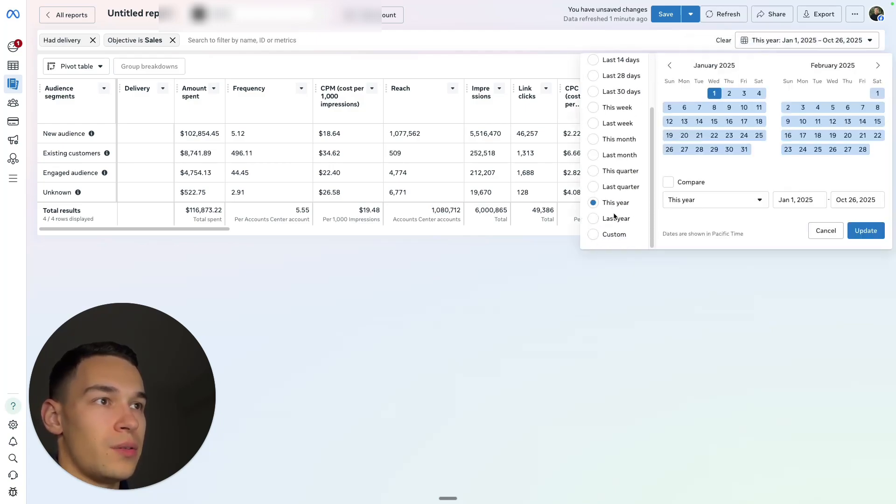
scroll(614, 187, "up", 3)
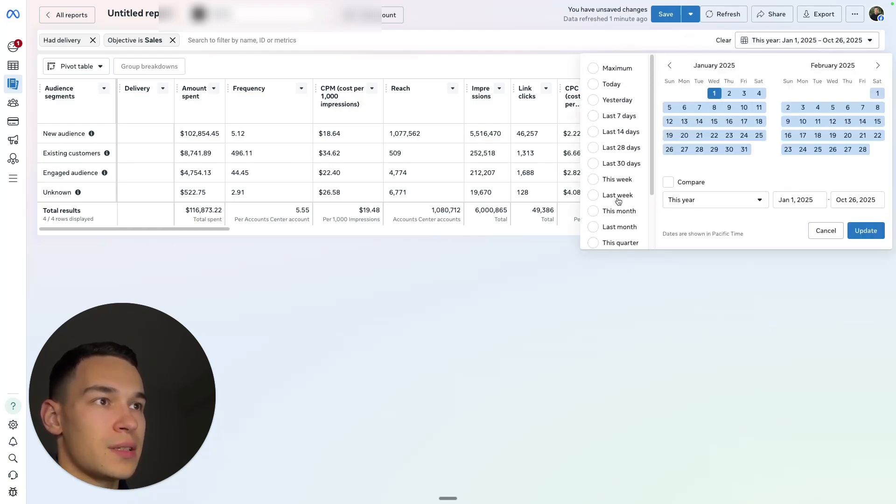
scroll(615, 196, "down", 3)
scroll(613, 140, "up", 3)
left_click(612, 69)
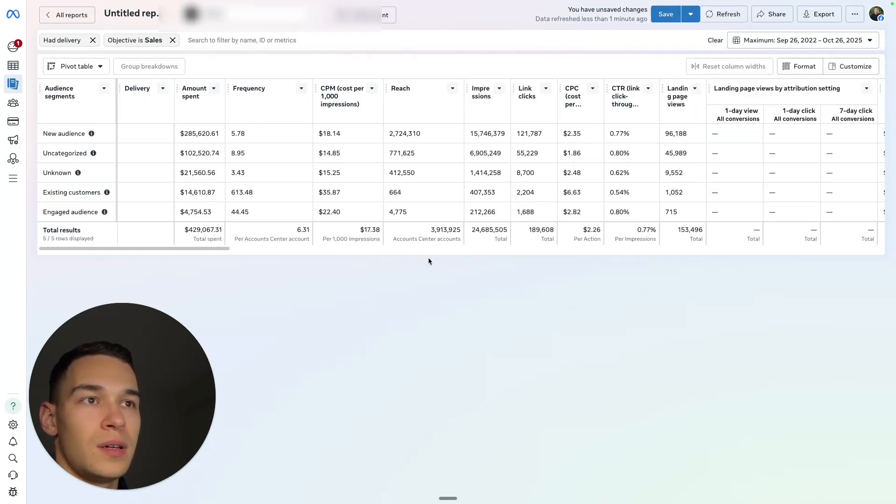
Highlight the total reach of all audience segments over the account's maximum date range.
left_click(447, 260)
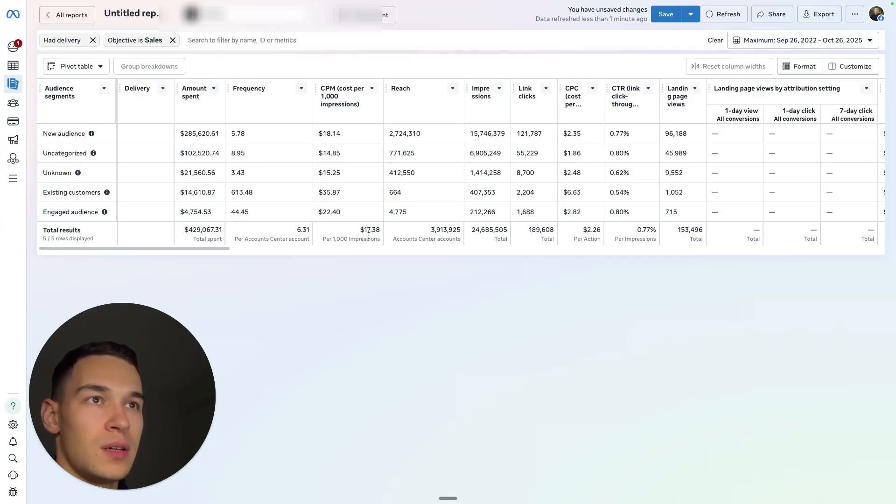
left_click_drag(426, 229, 466, 235)
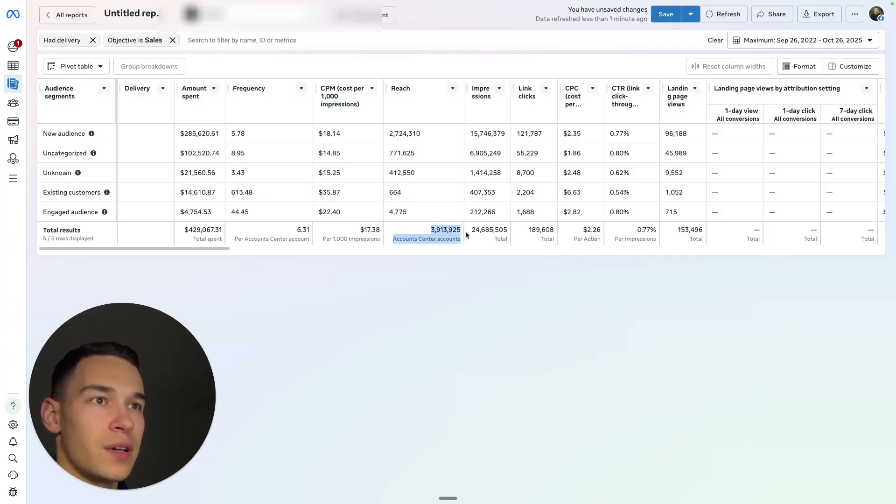
left_click(453, 241)
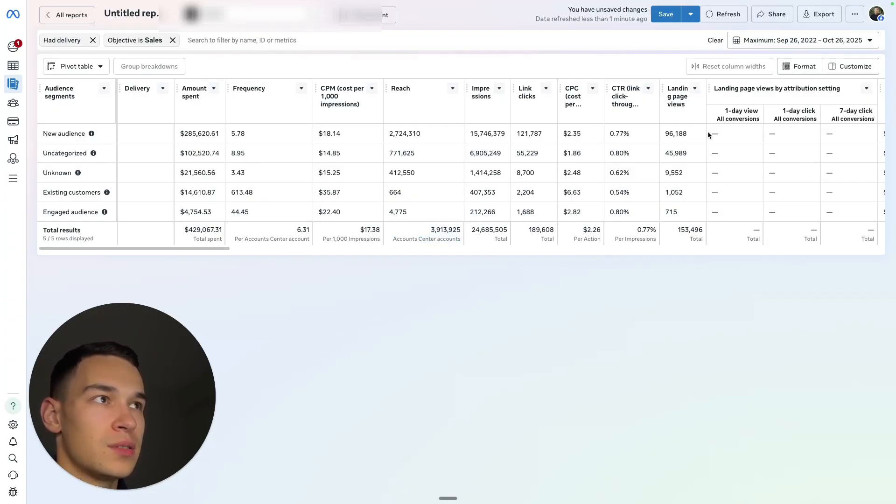
Set a custom date range from Sep 27, 2022 to Dec 31, 2024 and update the report.
left_click(768, 41)
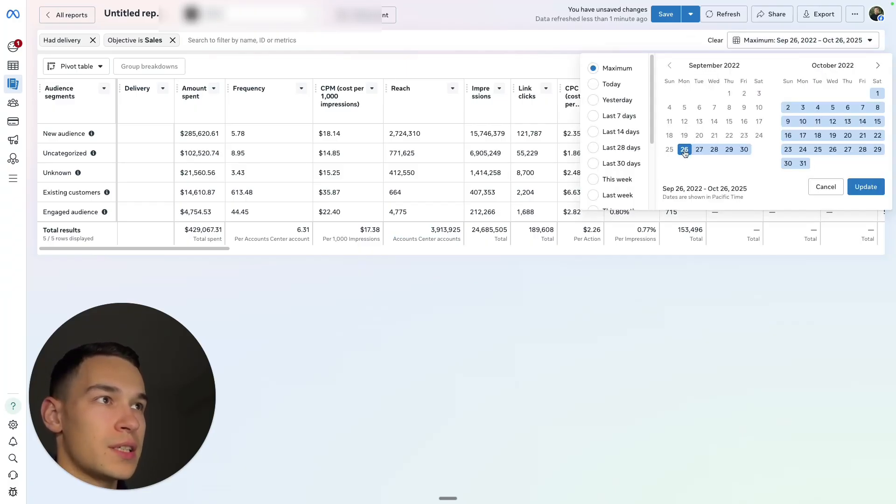
left_click(698, 151)
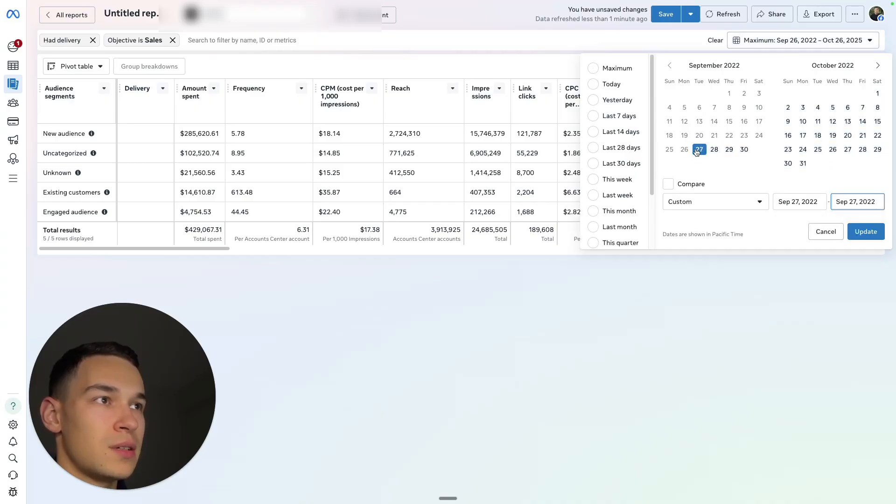
left_click(878, 66)
left_click(878, 67)
left_click(879, 67)
left_click(879, 66)
left_click(878, 66)
left_click(878, 66)
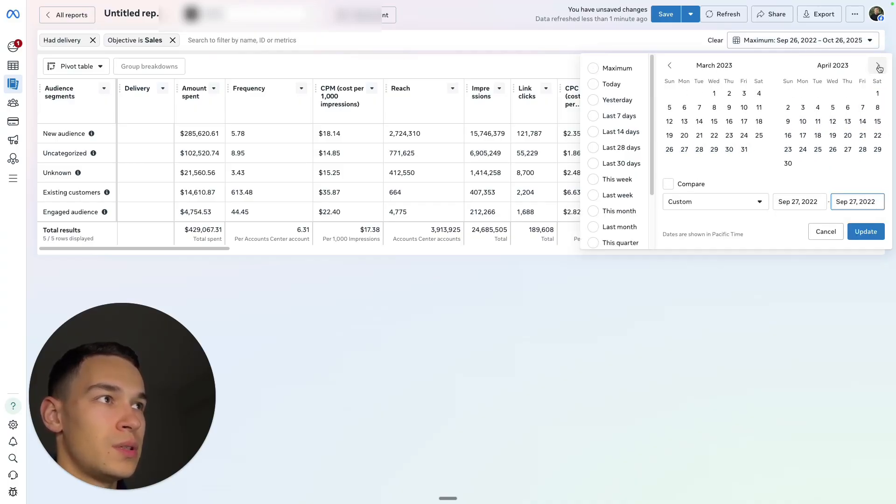
left_click(878, 66)
left_click(878, 67)
left_click(878, 66)
left_click(878, 67)
left_click(878, 66)
left_click(879, 67)
left_click(878, 66)
left_click(879, 66)
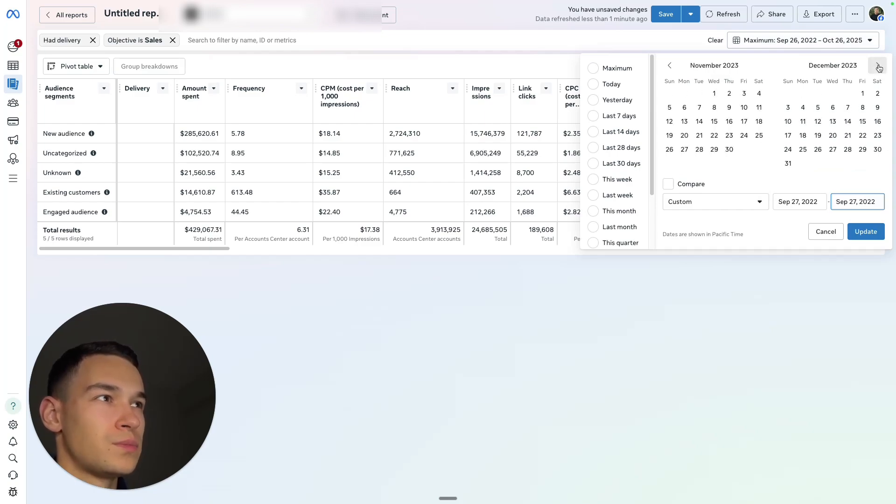
left_click(878, 66)
left_click(878, 67)
left_click(878, 66)
left_click(879, 66)
left_click(878, 67)
left_click(878, 66)
left_click(879, 66)
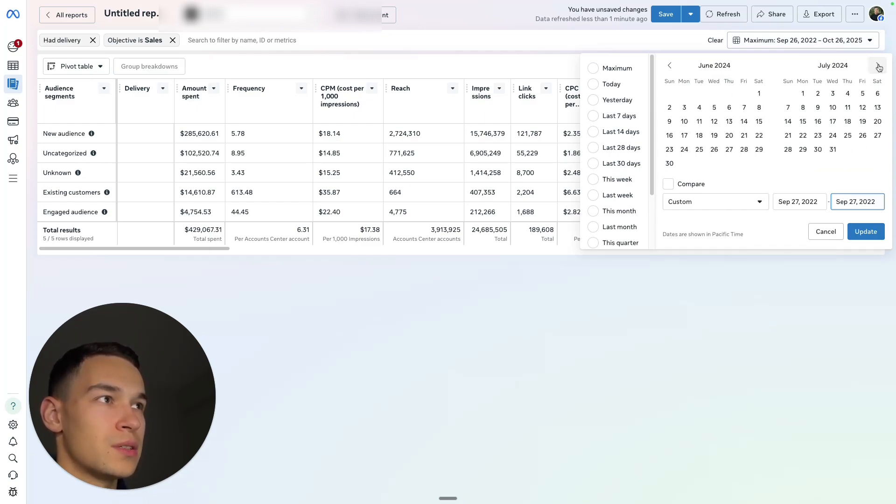
left_click(878, 67)
left_click(879, 66)
left_click(878, 67)
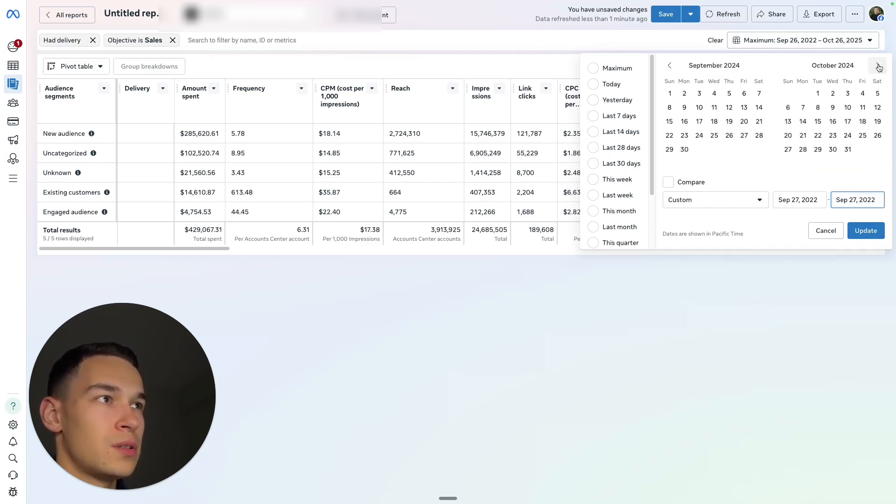
left_click(878, 66)
left_click(878, 67)
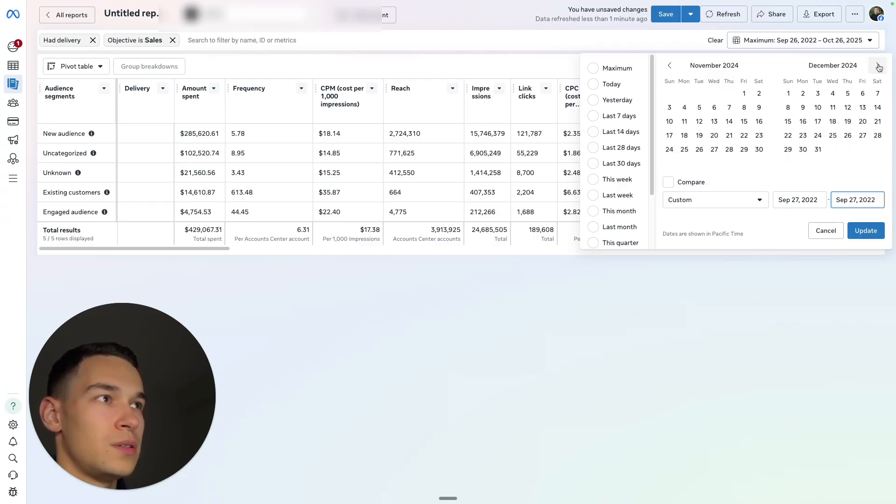
left_click(817, 155)
left_click(865, 231)
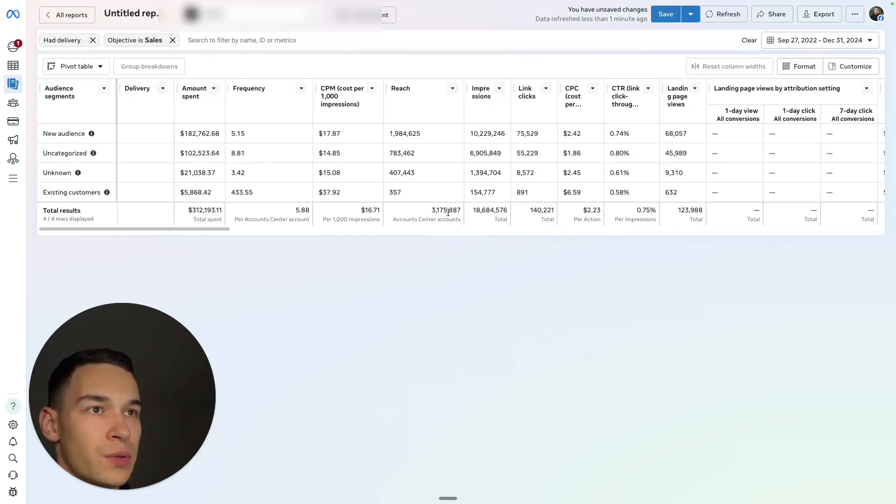
Calculate 3.1+1.1 in the Raycast launcher to add the two periods' reach in millions, and dismiss the launcher.
key("alt+space")
type("3.1+1.1")
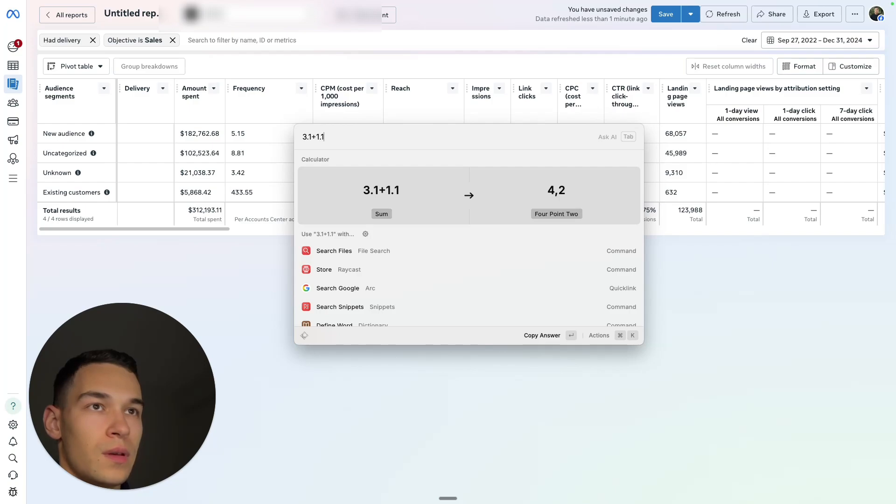
key("super+a")
key("BackSpace")
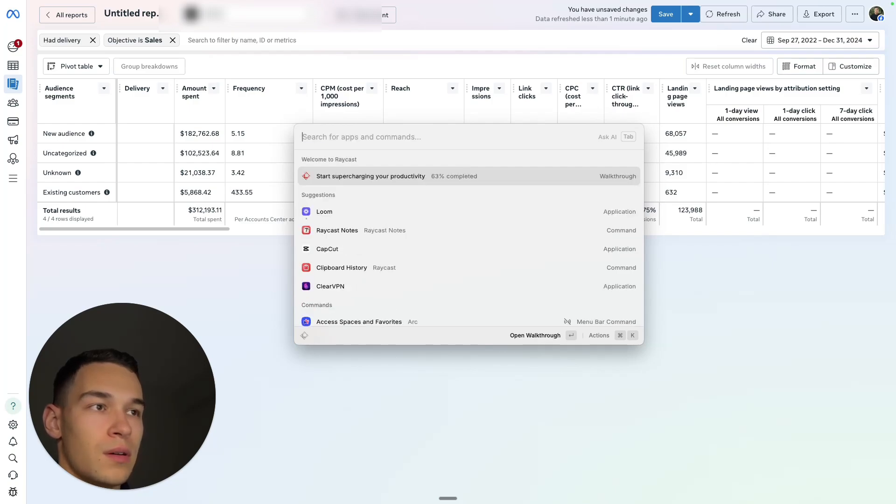
key("Escape")
Switch the date range back to Maximum and highlight the total reach for comparison.
left_click(797, 39)
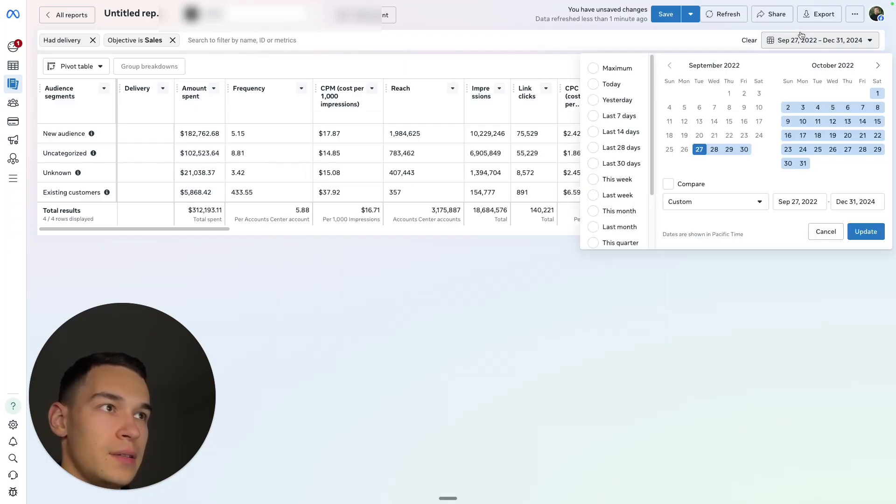
left_click(620, 70)
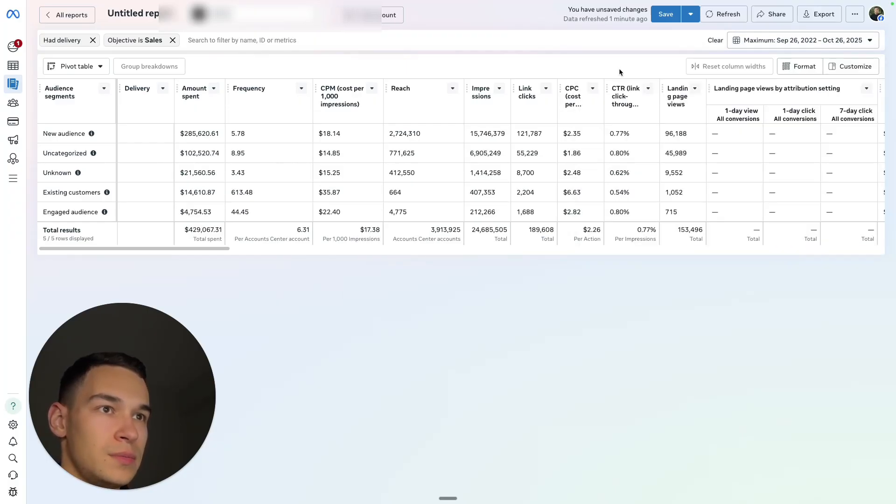
left_click_drag(431, 230, 446, 233)
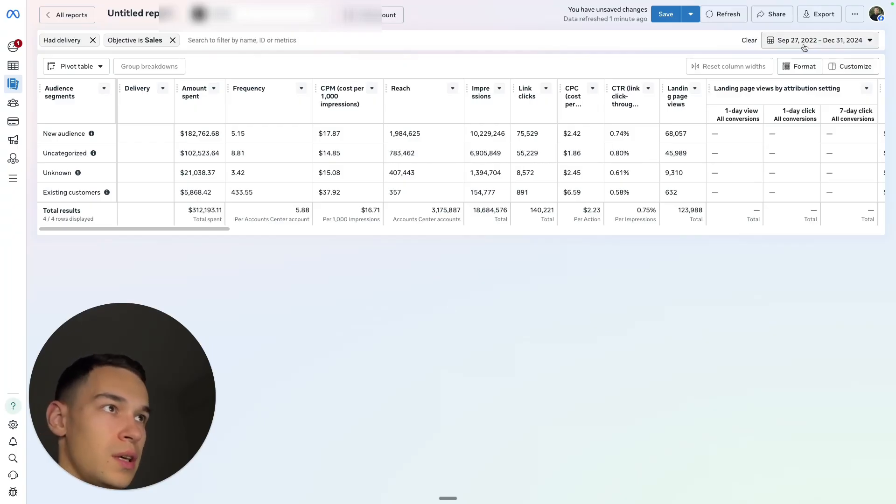
Switch the report's date range to This year and highlight the total reach across all audience segments.
left_click(820, 40)
scroll(623, 187, "down", 2)
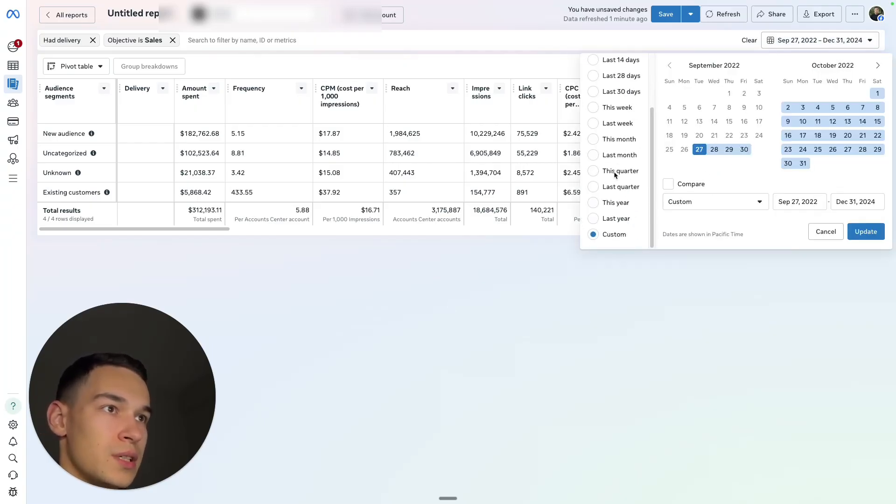
left_click(613, 205)
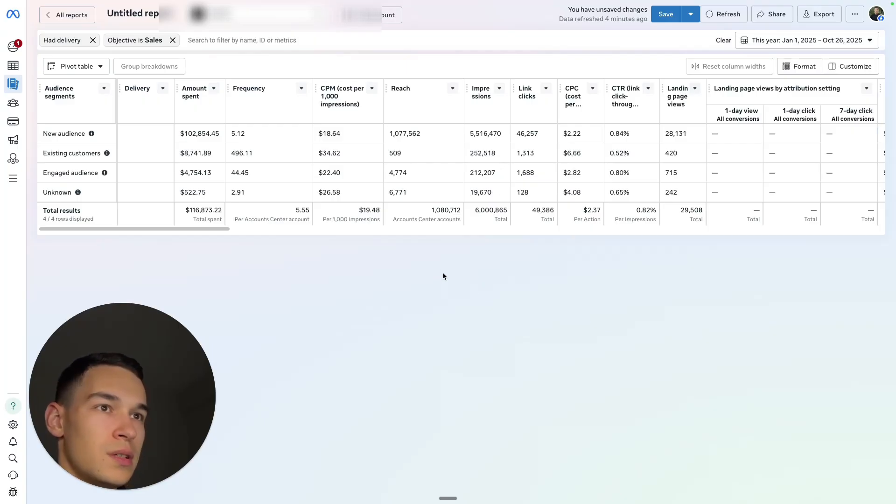
double_click(437, 213)
left_click(468, 243)
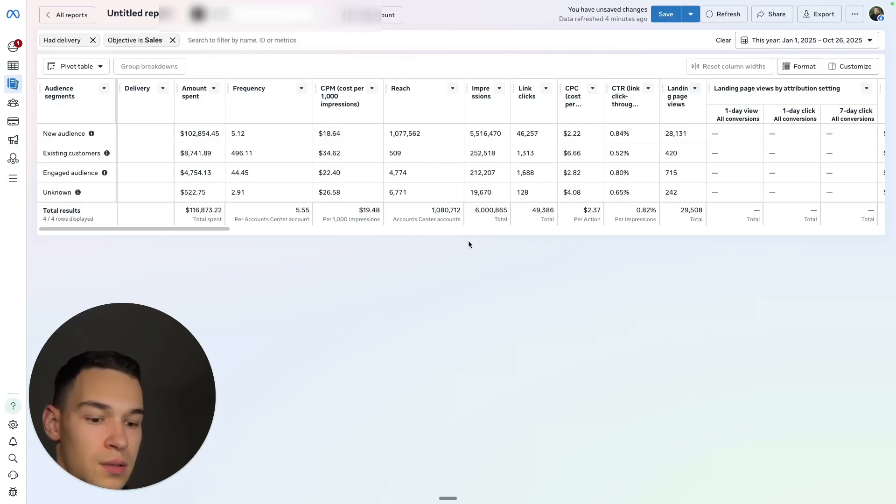
Calculate 1.1-0.7 in the Raycast launcher, clear the expression and dismiss the launcher.
key("alt+space")
type("1.1.")
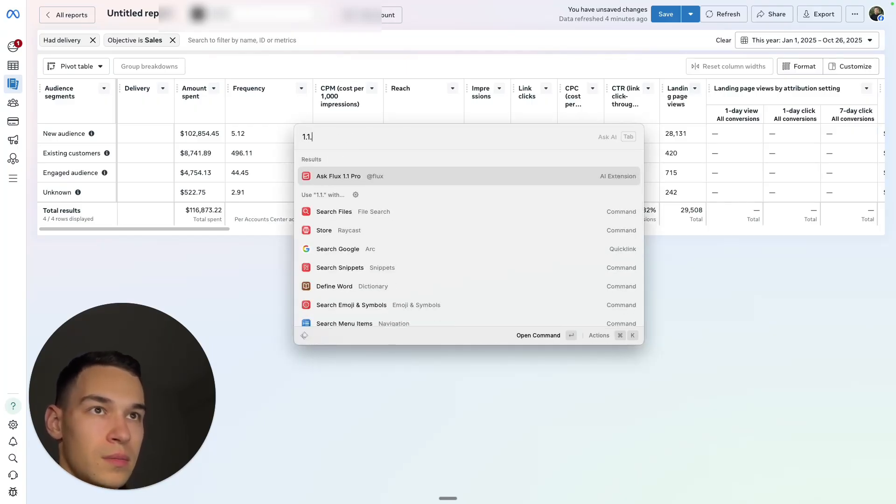
key("BackSpace")
type("-0")
key("BackSpace")
type("0.")
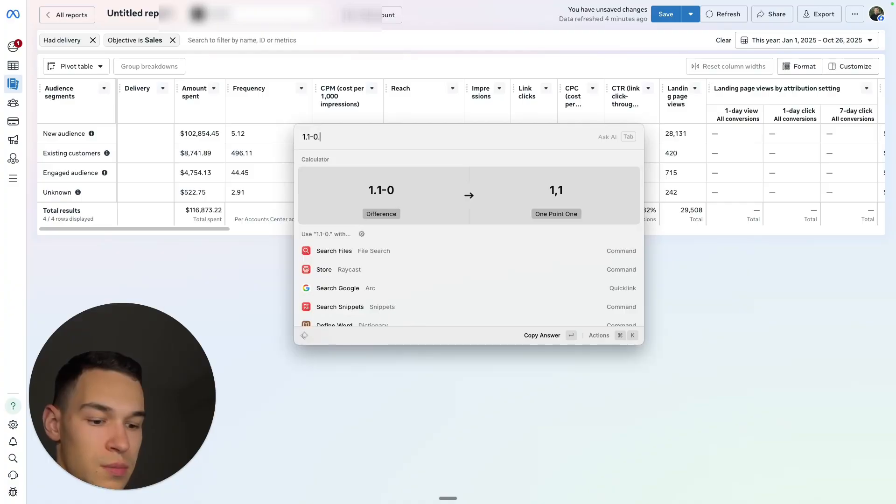
type("7")
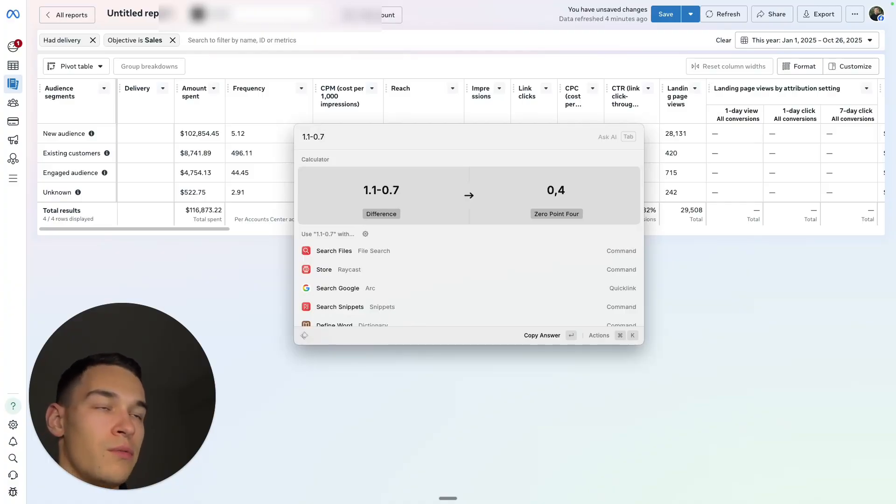
key("super+a")
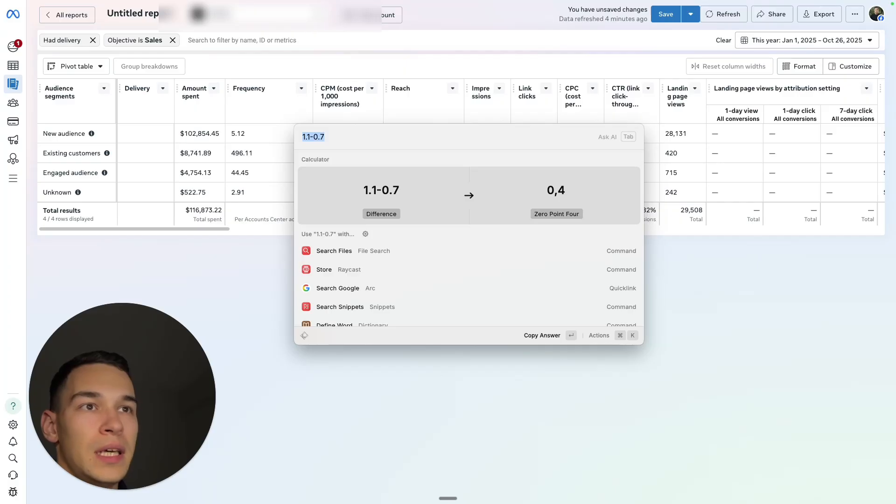
key("BackSpace")
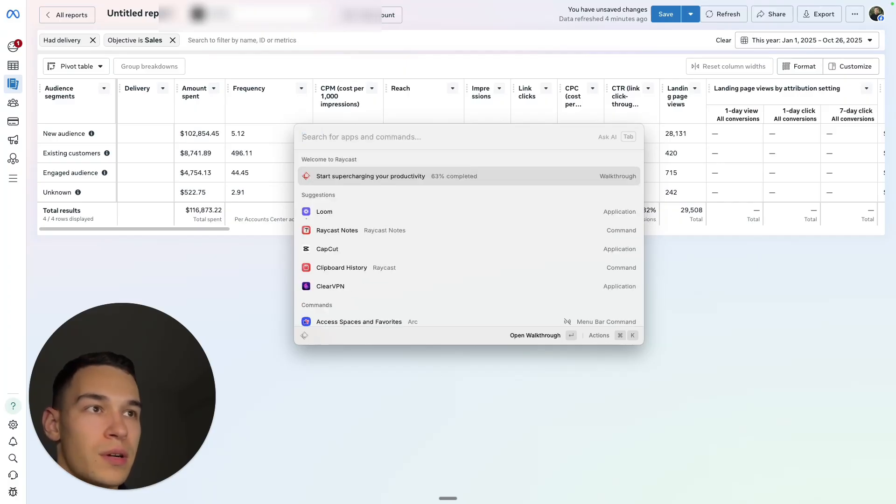
key("Escape")
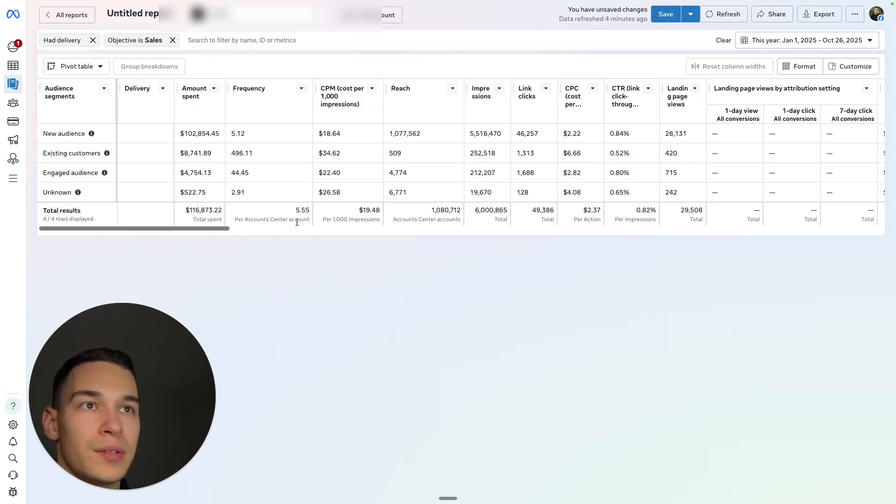
Remove the 1-day view, 1-day click and 7-day click attribution setting comparison from the pivot table.
left_click_drag(215, 232, 865, 229)
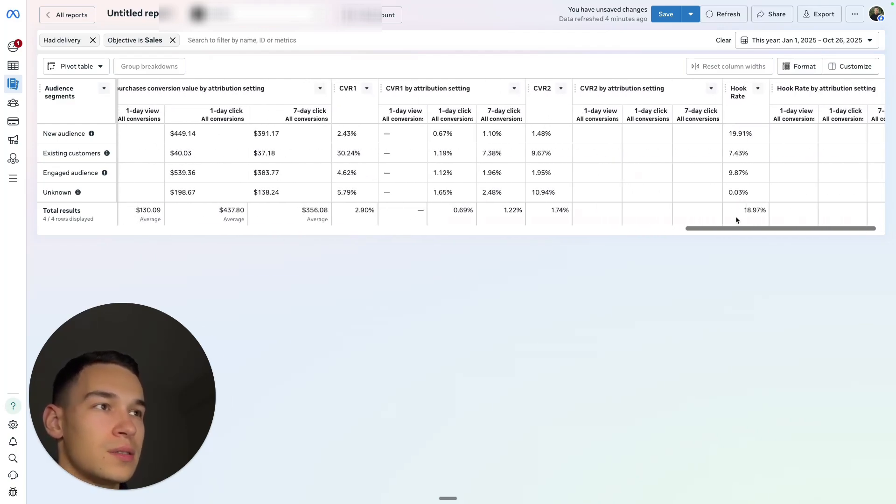
scroll(733, 227, "right", 1)
left_click_drag(730, 231, 643, 231)
scroll(644, 233, "right", 1)
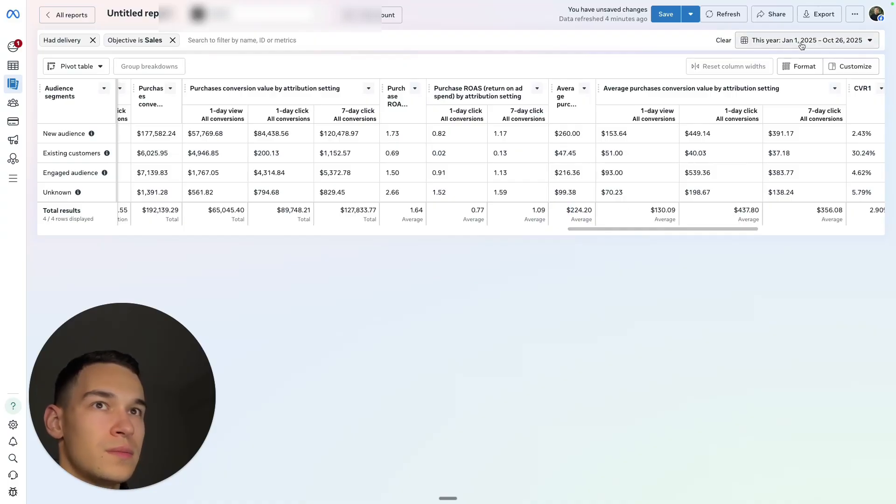
left_click(853, 67)
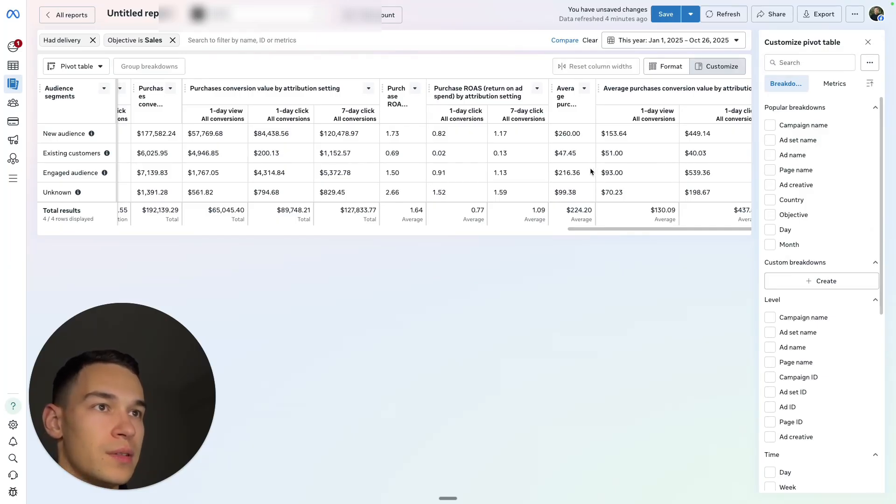
left_click(870, 62)
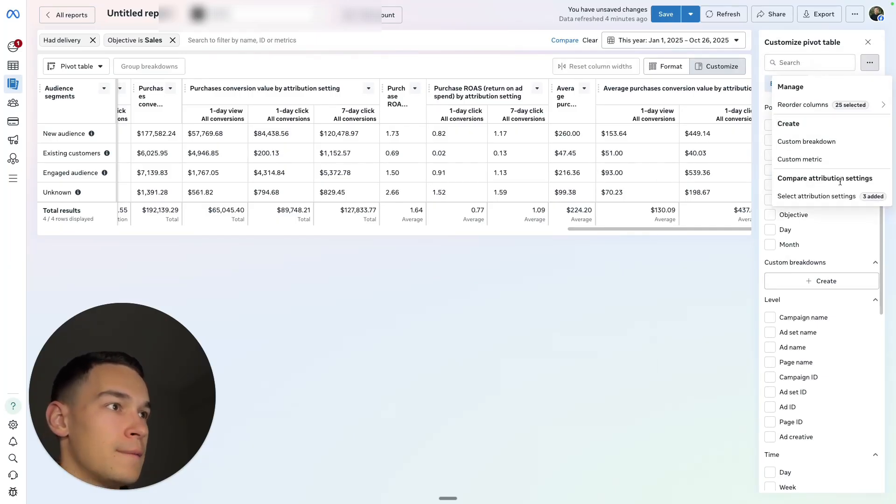
left_click(807, 195)
left_click(328, 371)
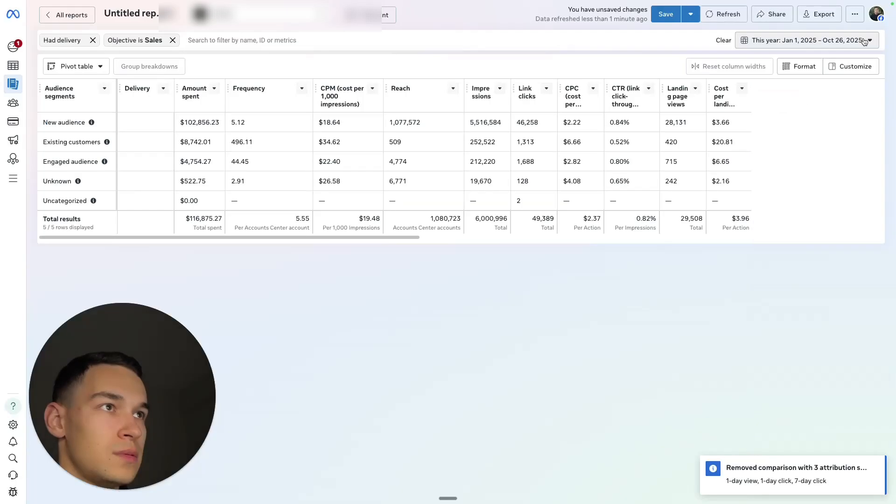
Set the report's date range to Last year to view the 2024 audience segment results.
left_click(808, 41)
scroll(603, 206, "down", 3)
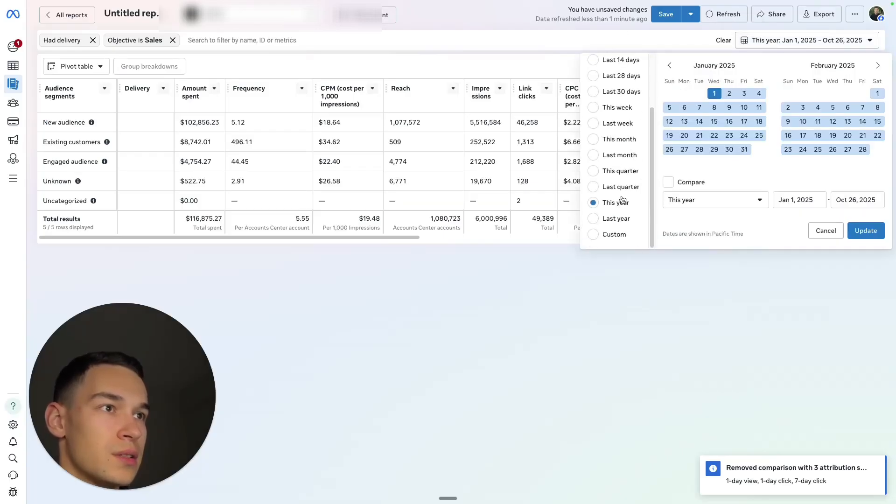
left_click(611, 216)
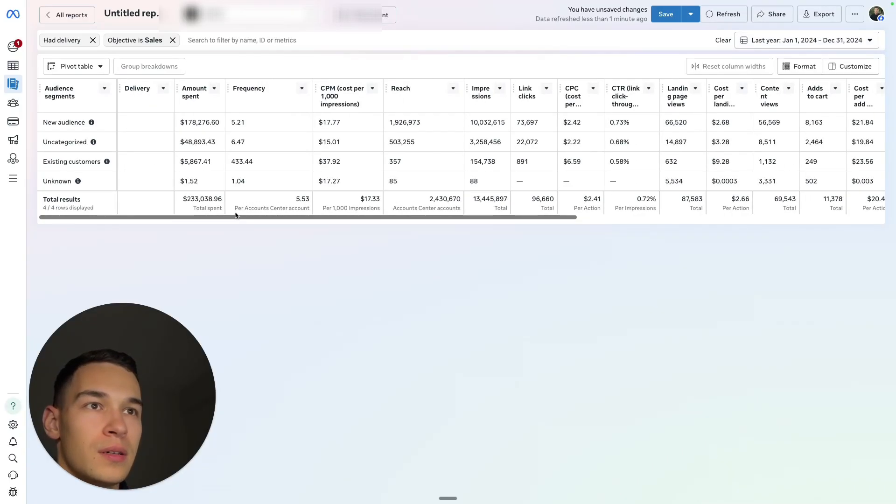
Return the date range to This year and highlight the total reach in the results row.
left_click(810, 41)
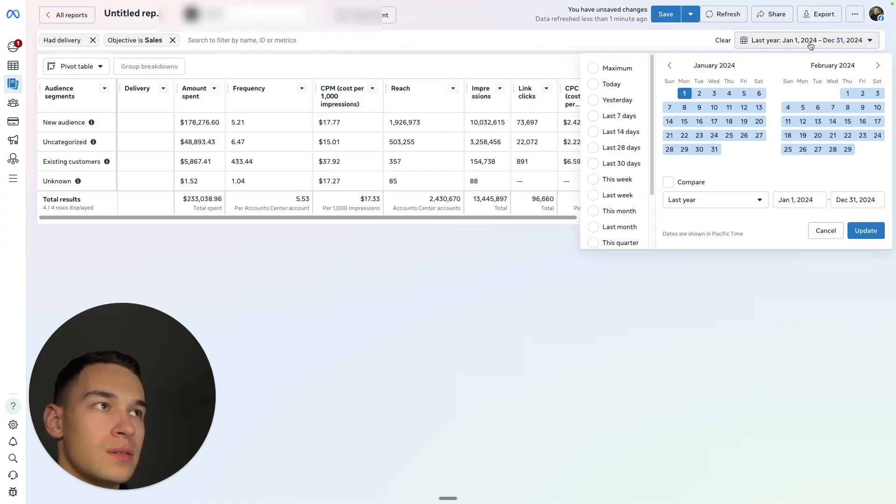
scroll(610, 227, "down", 2)
left_click(609, 203)
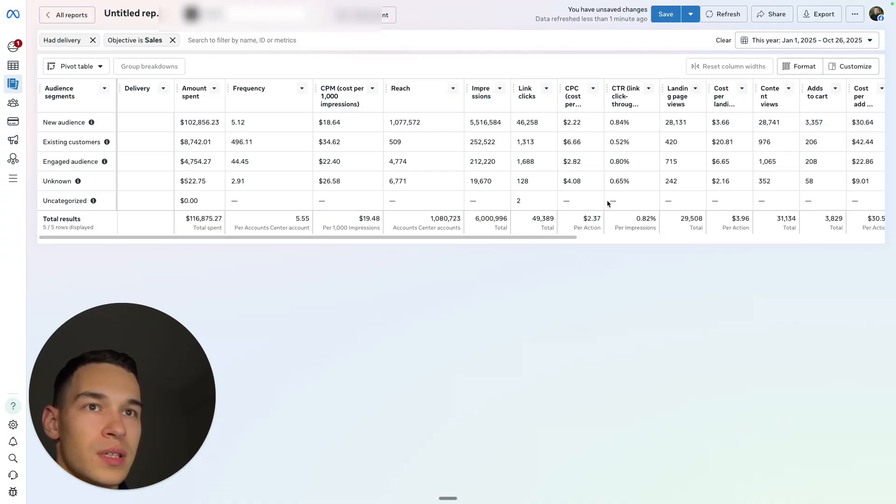
left_click_drag(430, 218, 457, 219)
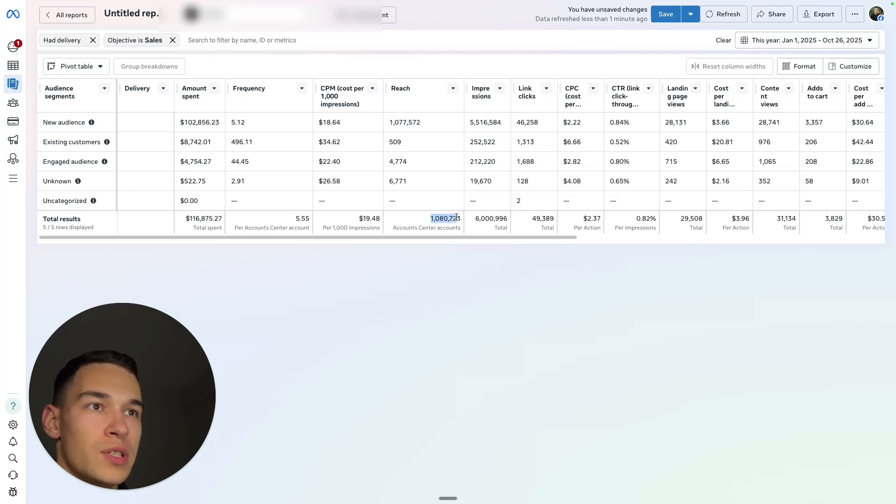
Switch the date range to Last year and examine the segments' purchases, ROAS, average purchase value and conversion rates.
left_click(768, 42)
scroll(625, 193, "down", 2)
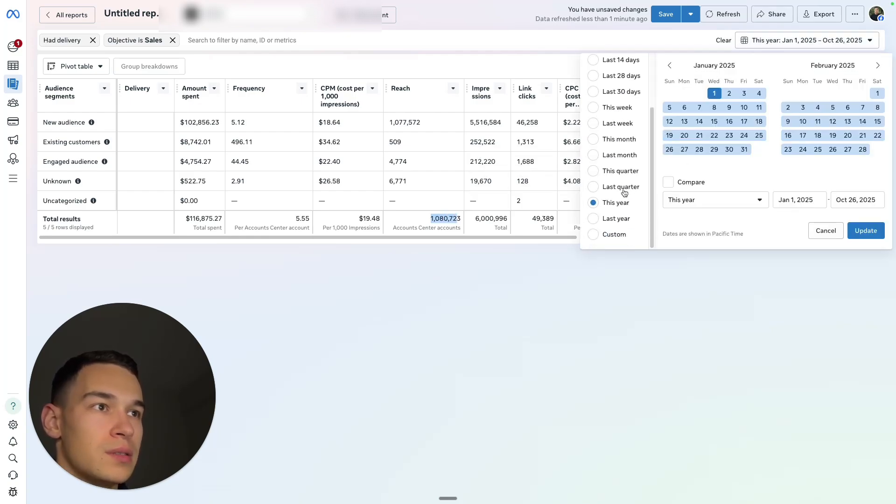
left_click(609, 220)
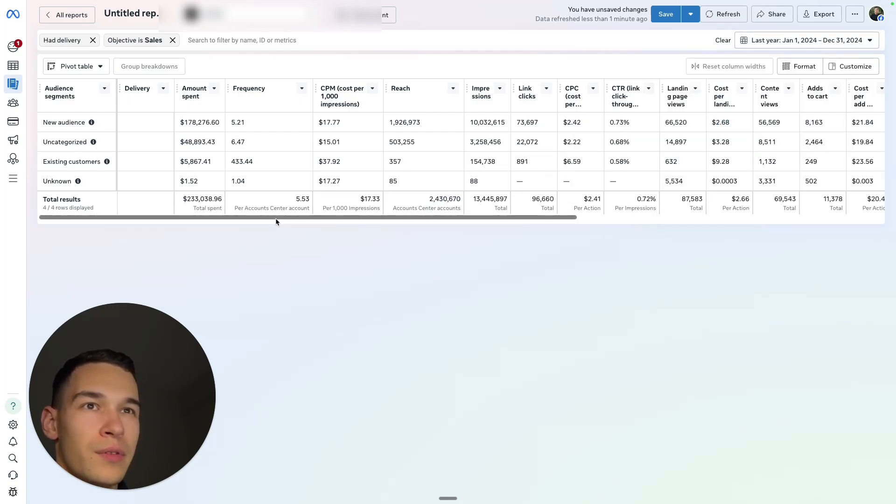
left_click_drag(278, 223, 612, 220)
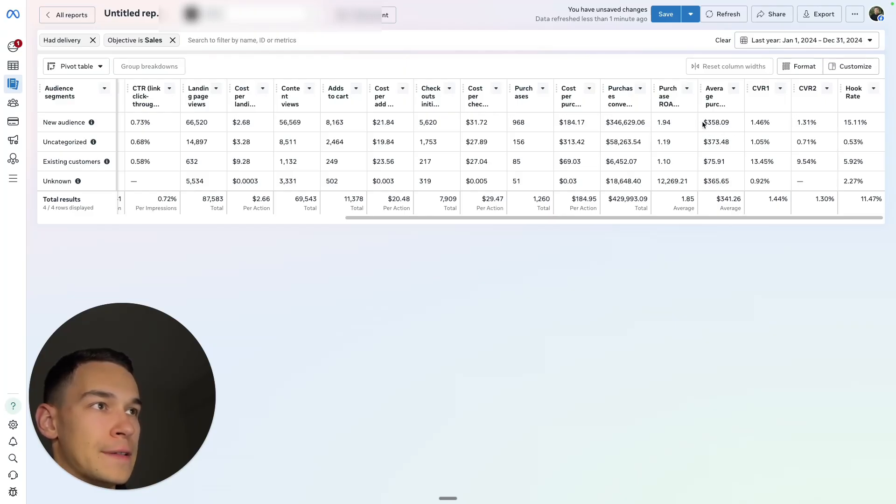
Set the date range to This year to compare the same purchase and ROAS metrics.
left_click(812, 43)
scroll(609, 200, "down", 2)
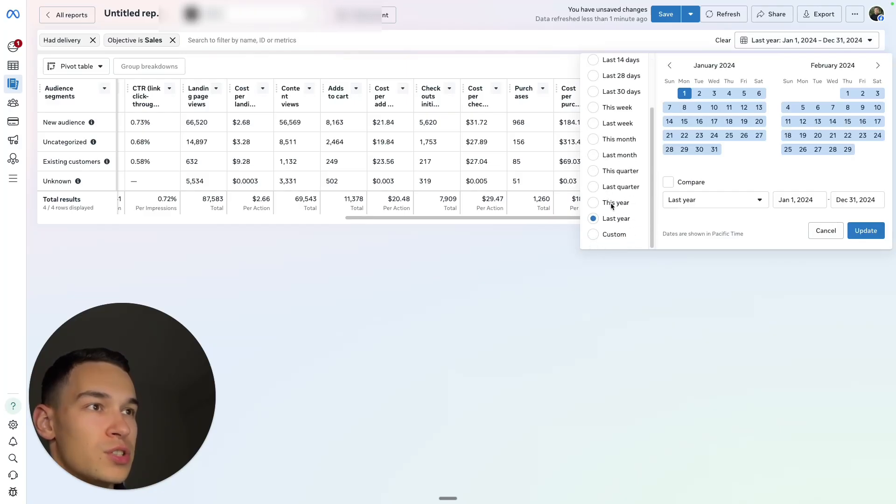
left_click(612, 204)
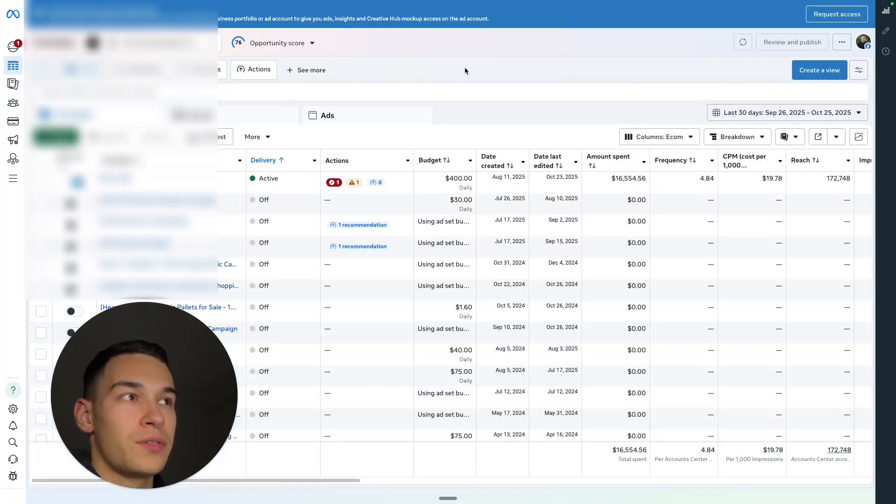
Open the active campaign's ad sets and sort them by amount spent in descending order.
left_click(117, 180)
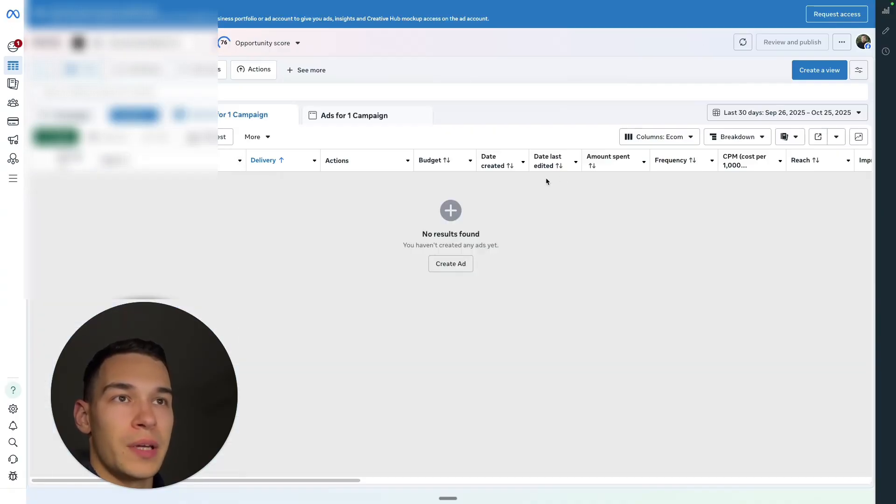
left_click(607, 160)
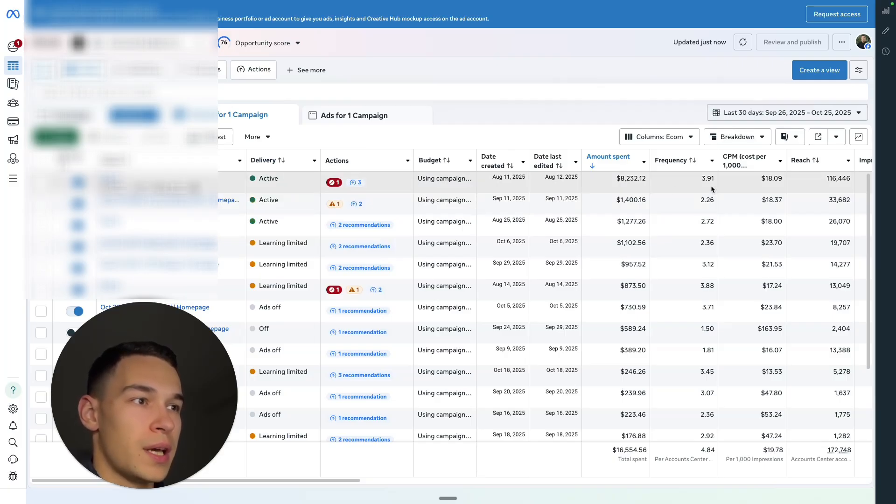
Select the Sep 25 | SK04 | Electrolysis | Homepage ad set and compare the ad sets' cost per purchase, ROAS and average purchase value.
scroll(705, 287, "down", 1)
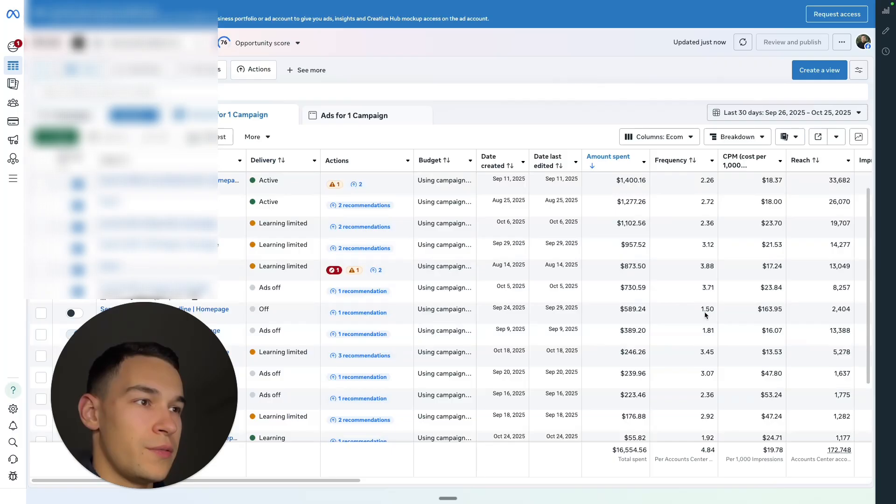
left_click(691, 331)
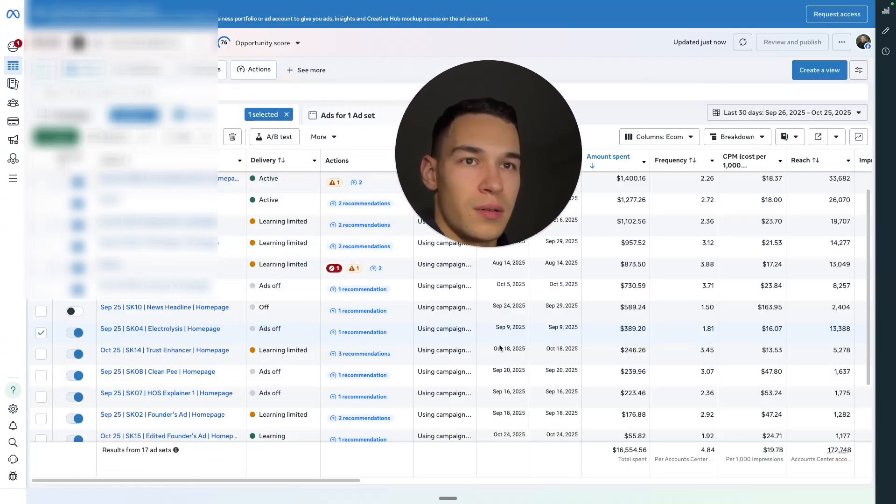
left_click_drag(344, 481, 662, 476)
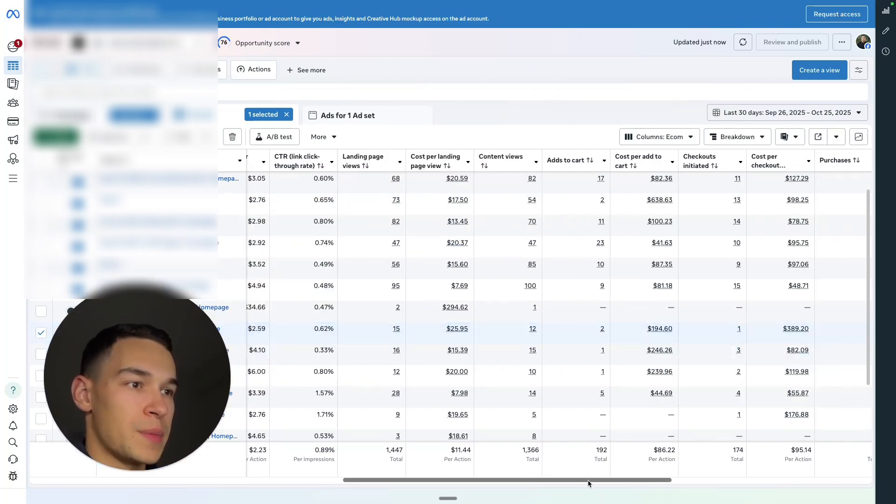
left_click_drag(590, 481, 692, 482)
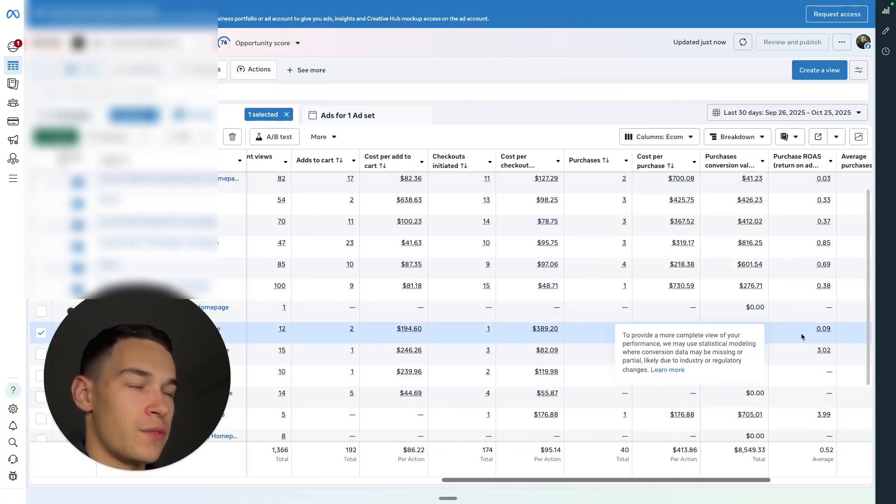
mouse_move(630, 481)
left_mouse_down()
mouse_move(649, 481)
mouse_move(617, 480)
left_mouse_up()
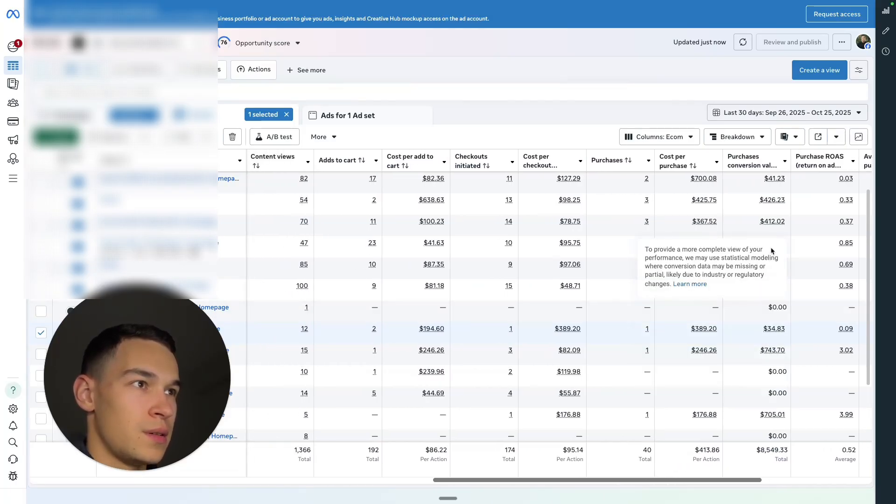
scroll(717, 215, "up", 1)
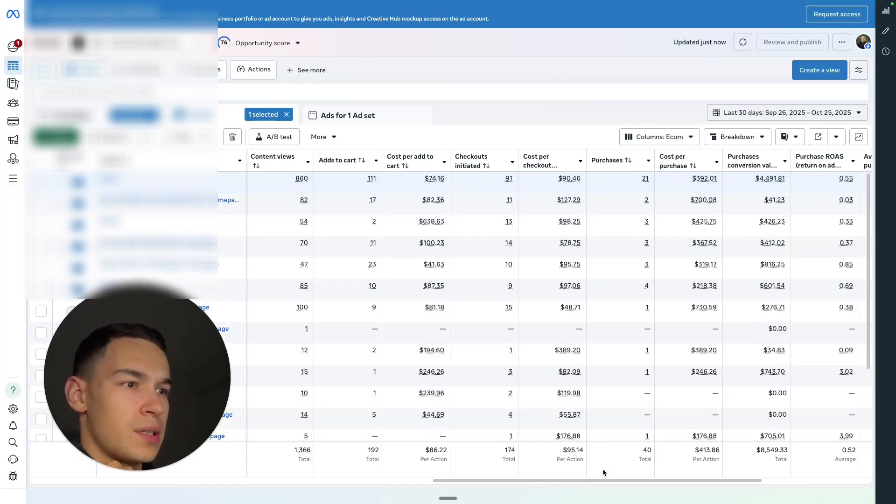
left_click_drag(602, 481, 646, 484)
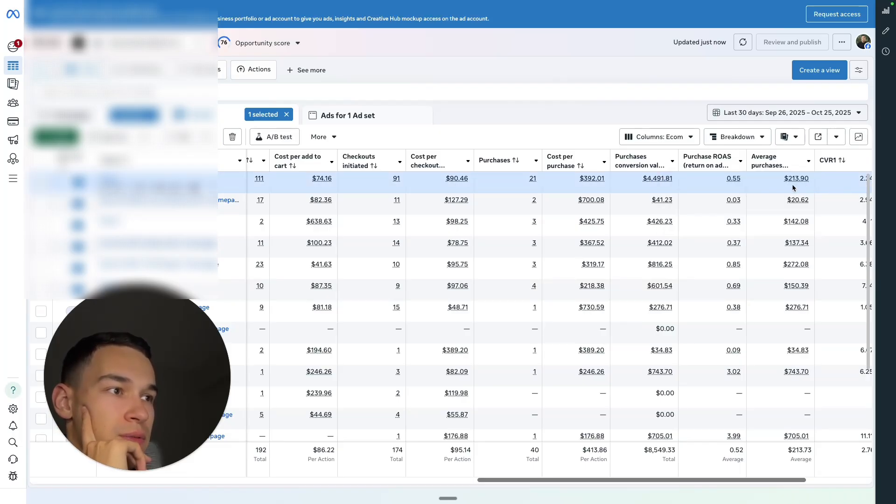
mouse_move(758, 204)
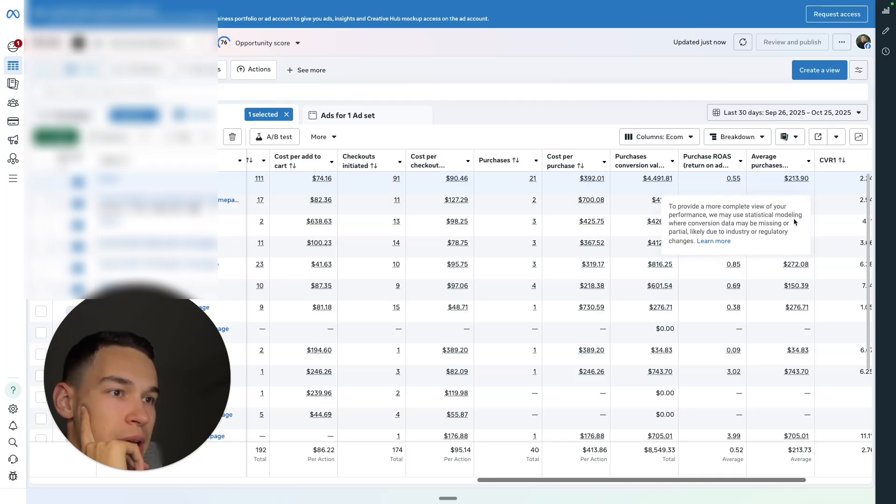
scroll(771, 210, "down", 2)
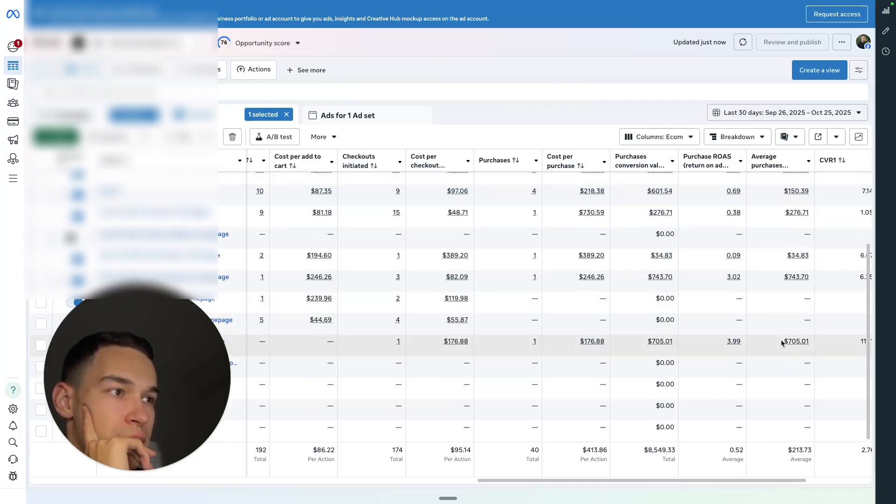
Open the selected ad set's ads, sort them by reach, and re-sort them by amount spent in descending order.
scroll(767, 263, "up", 1)
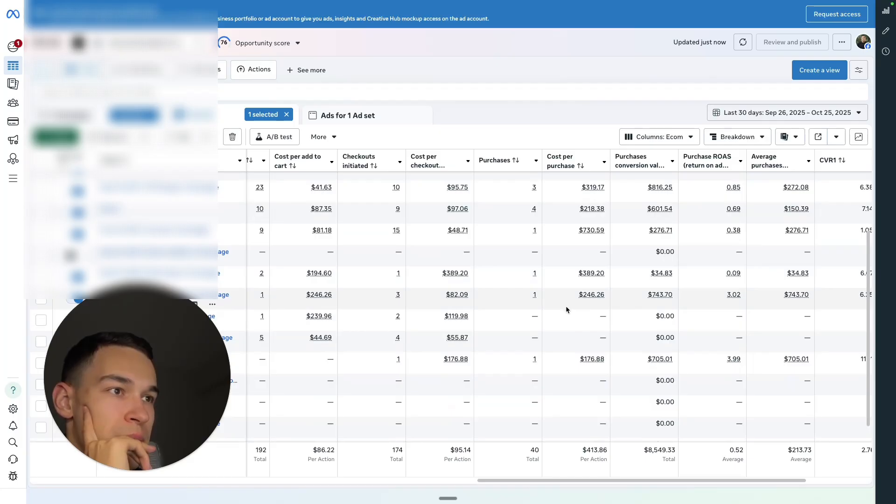
scroll(566, 306, "up", 4)
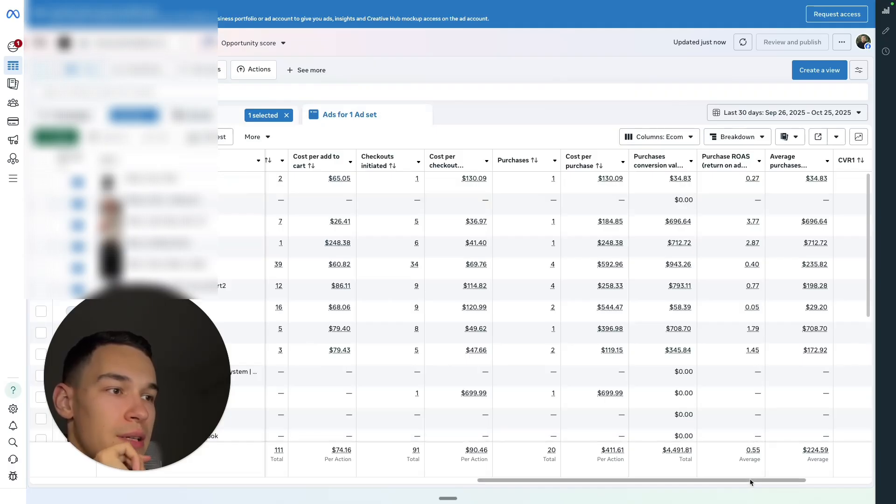
left_click_drag(750, 480, 411, 485)
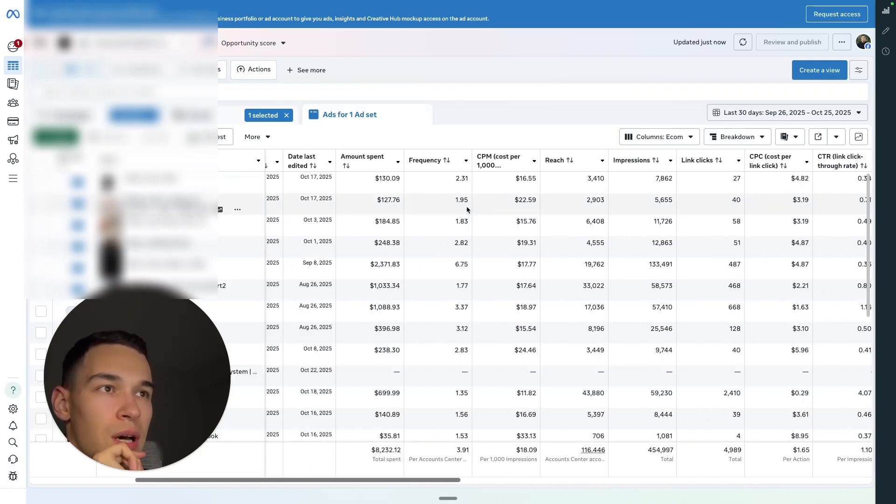
left_click(559, 165)
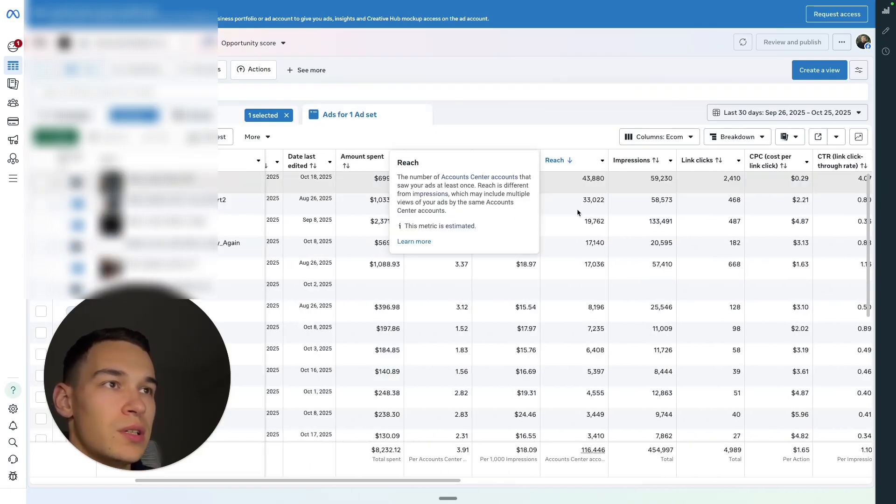
left_click(366, 161)
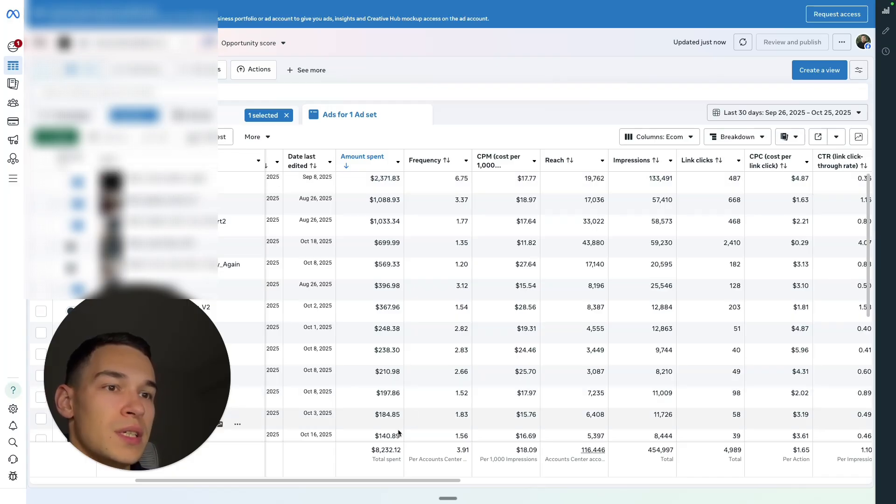
Examine the ads' adds to cart, checkouts, purchases, conversion value, ROAS, average purchase value and conversion rates.
scroll(385, 484, "right", 2)
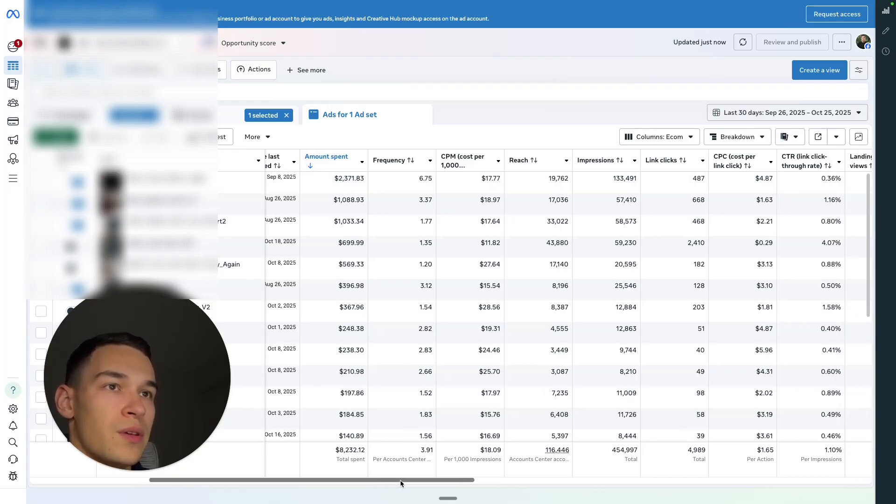
scroll(385, 485, "right", 20)
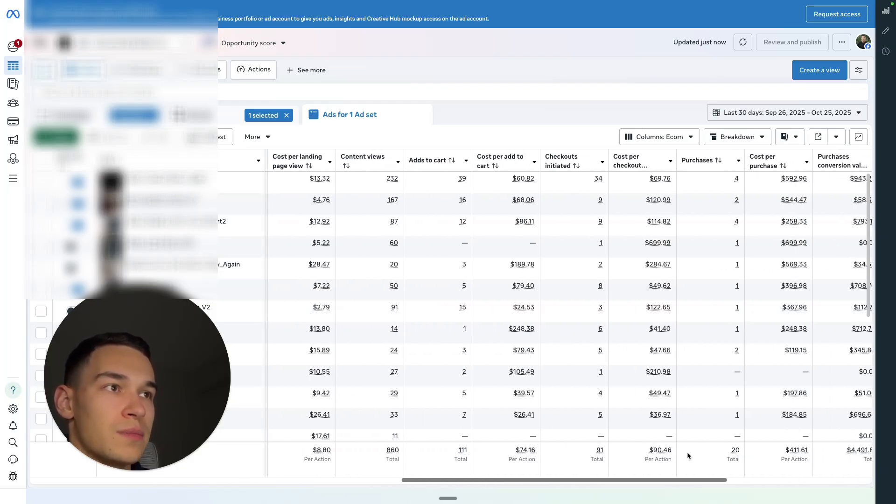
scroll(719, 453, "right", 5)
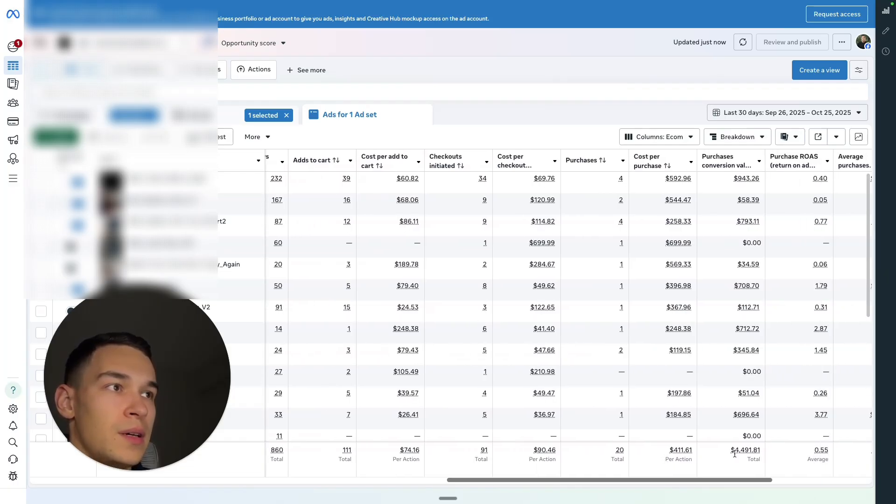
scroll(735, 454, "right", 3)
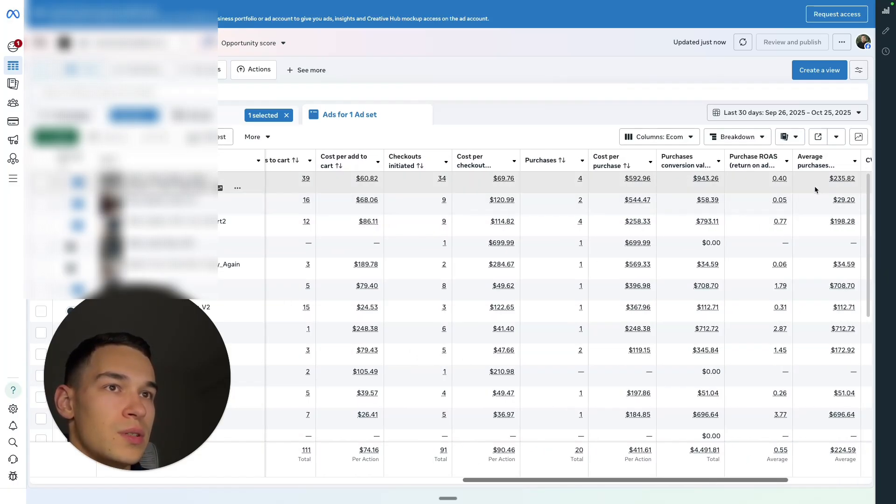
left_click_drag(640, 474, 672, 480)
scroll(620, 481, "right", 1)
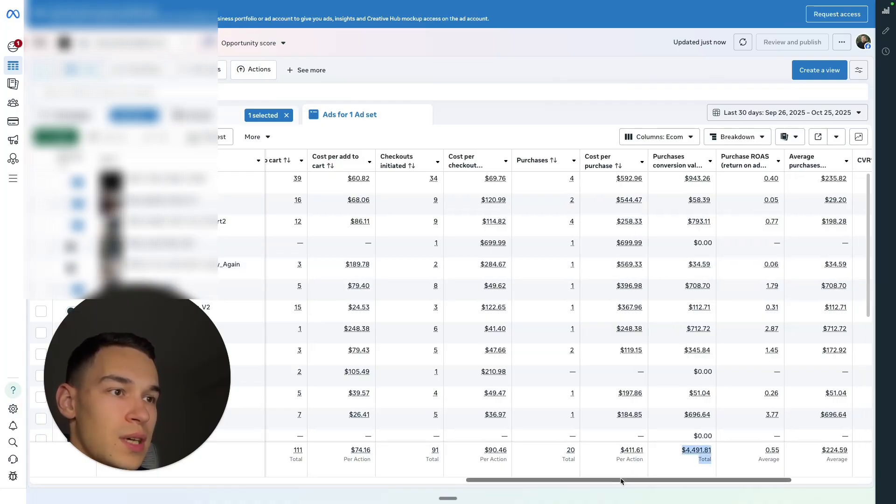
scroll(647, 480, "right", 5)
scroll(656, 480, "left", 7)
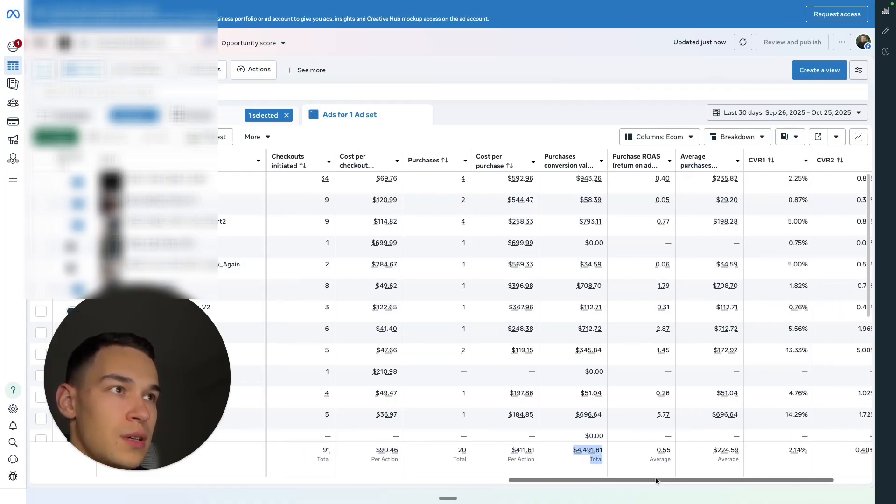
Set the date range to Last month and examine the ads' purchase performance, ROAS, amount spent and frequency.
left_click(765, 116)
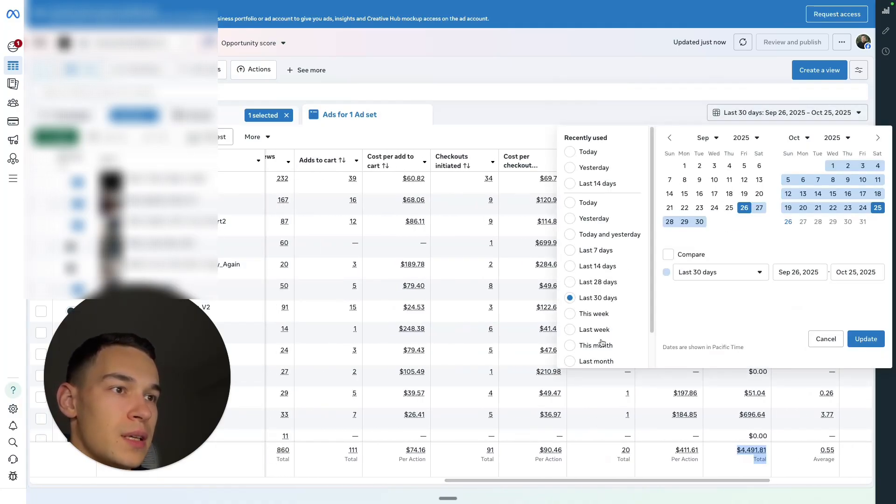
left_click(592, 362)
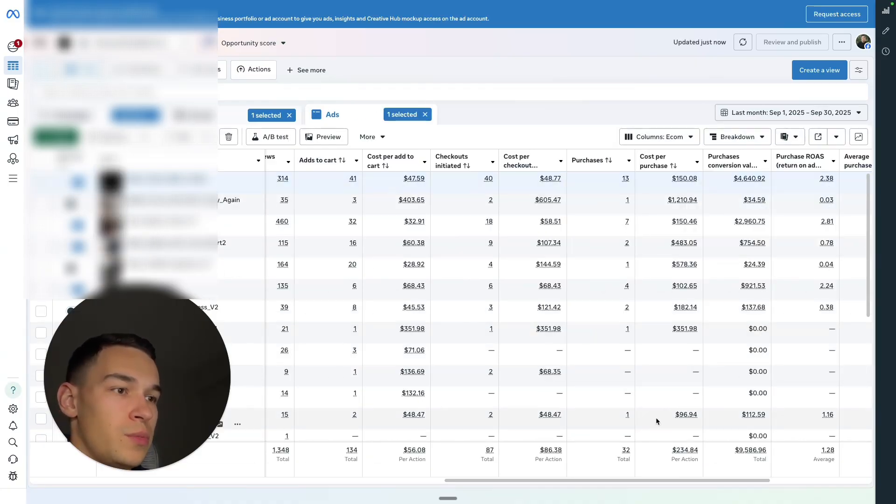
left_click_drag(632, 481, 696, 481)
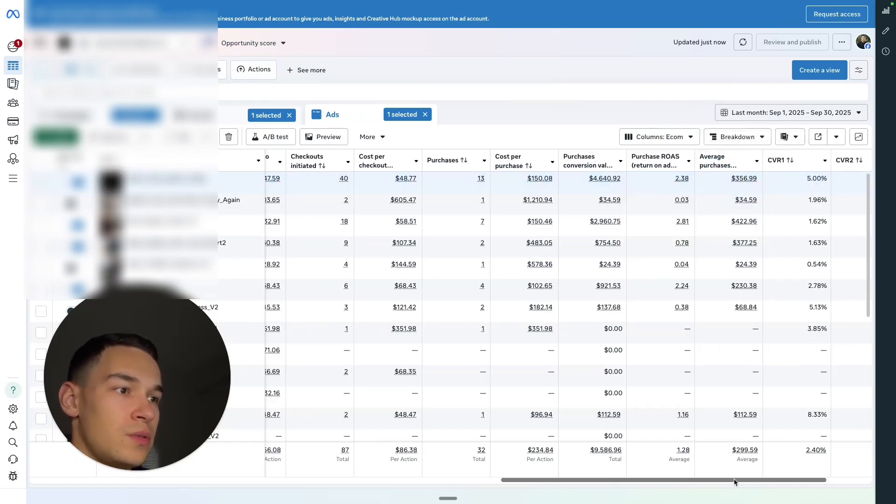
left_click_drag(735, 482, 196, 502)
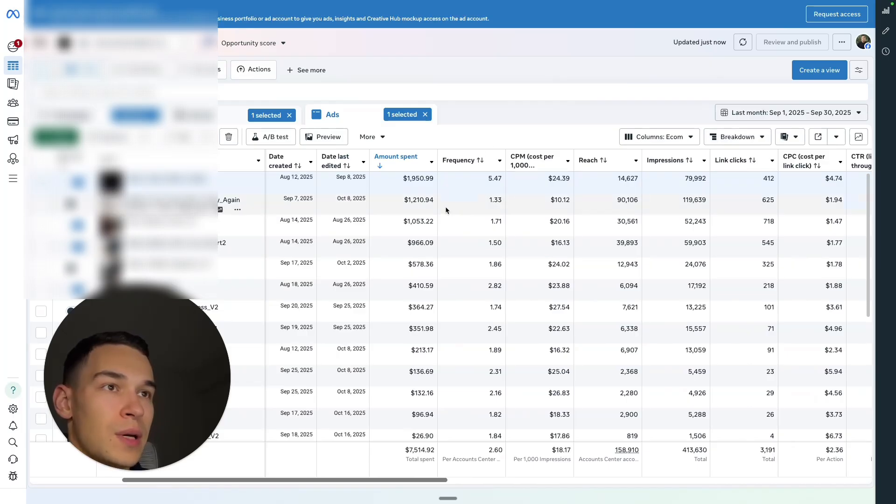
Set a custom date range from Sep 1, 2025 to Oct 25, 2025 to review the ads' spend, frequency and reach.
left_click(766, 114)
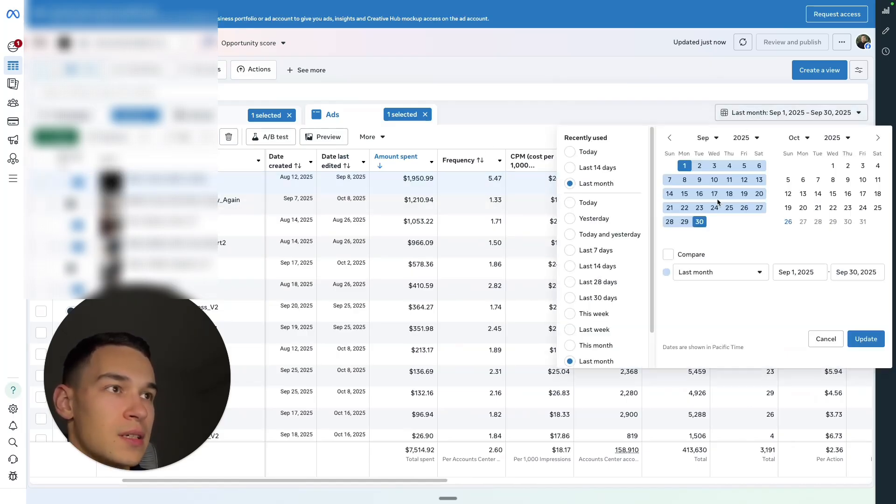
left_click(684, 166)
left_click(788, 207)
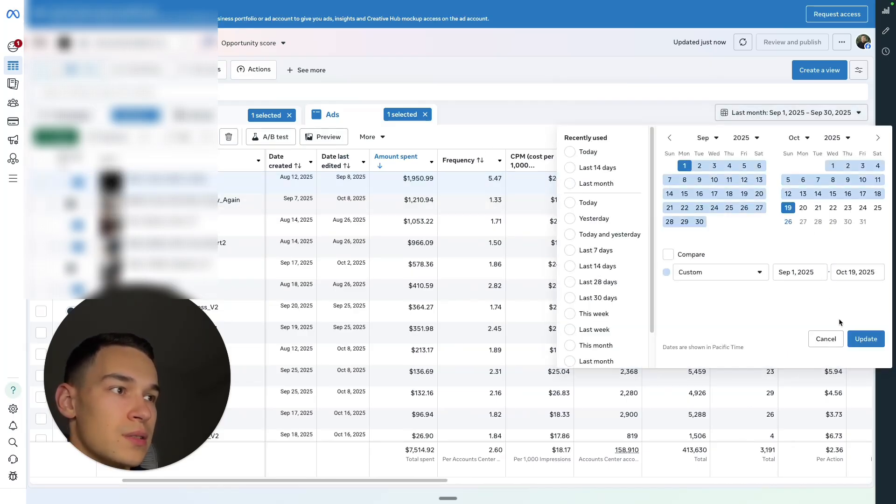
left_click(855, 338)
left_click(685, 165)
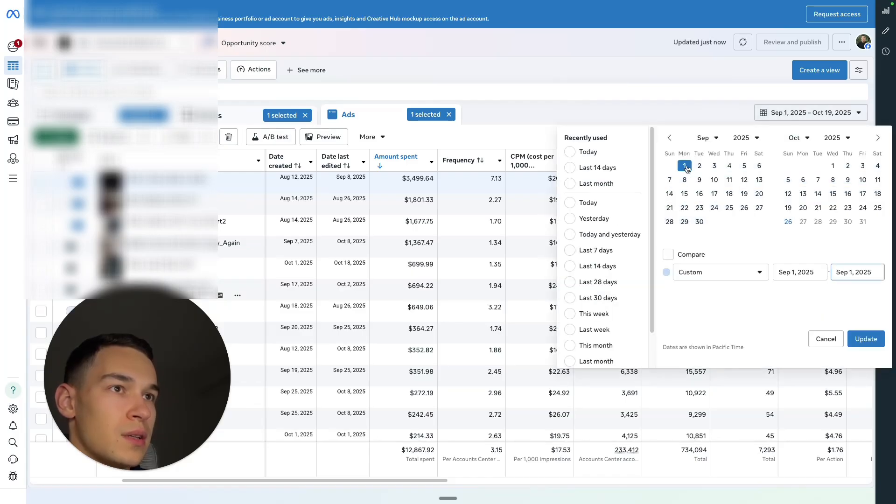
left_click(874, 208)
left_click(866, 339)
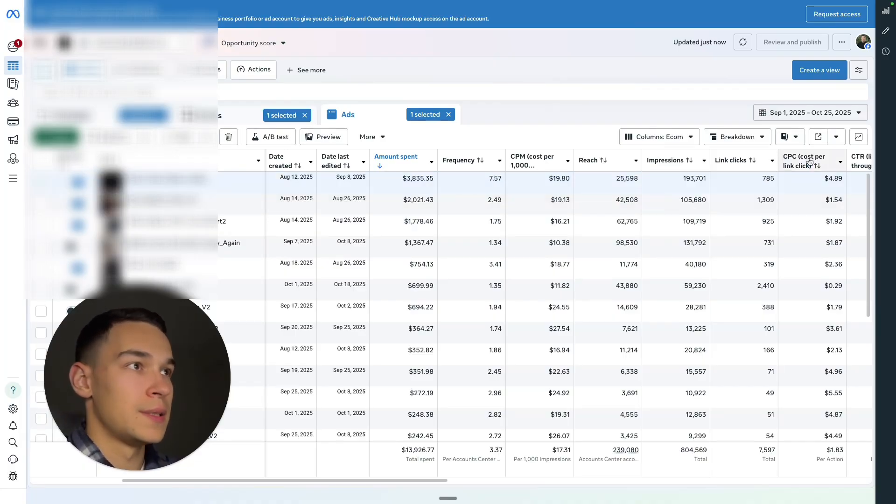
Set the date range to Last 30 days and compare the ads' spend, frequency and reach with their purchases and ROAS.
left_click(783, 116)
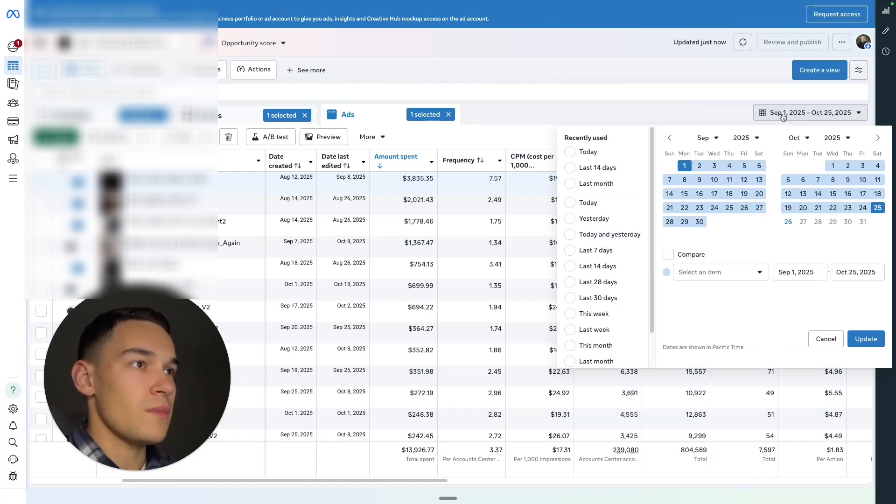
left_click(601, 300)
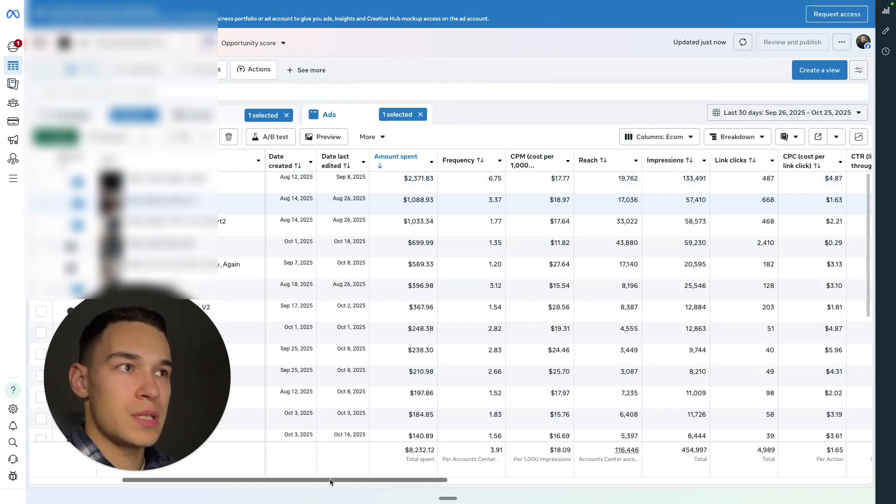
left_click_drag(330, 482, 181, 480)
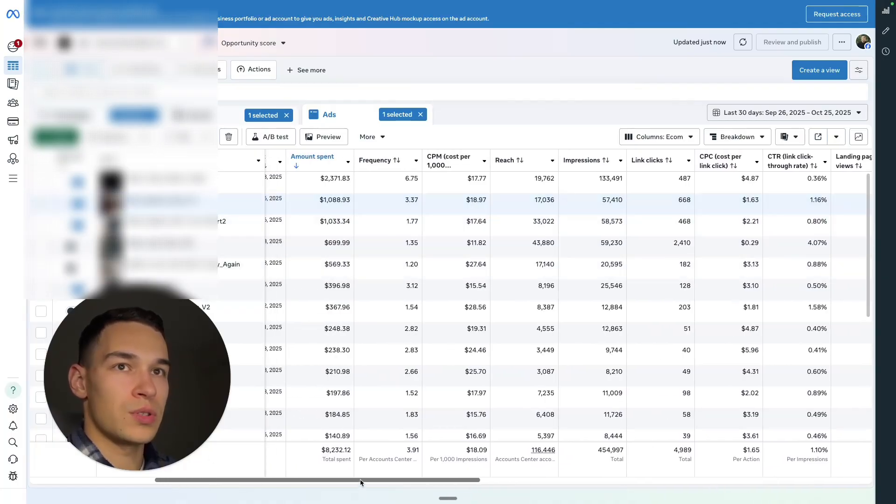
left_click_drag(363, 479, 472, 494)
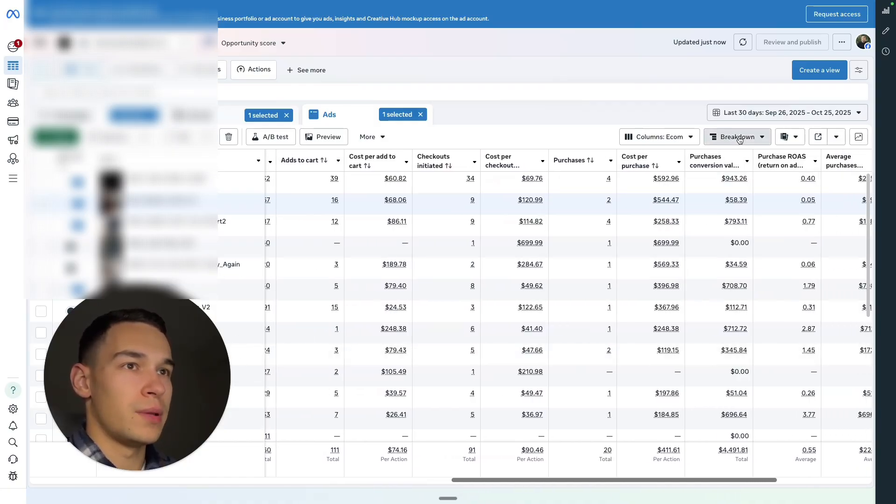
left_click(737, 137)
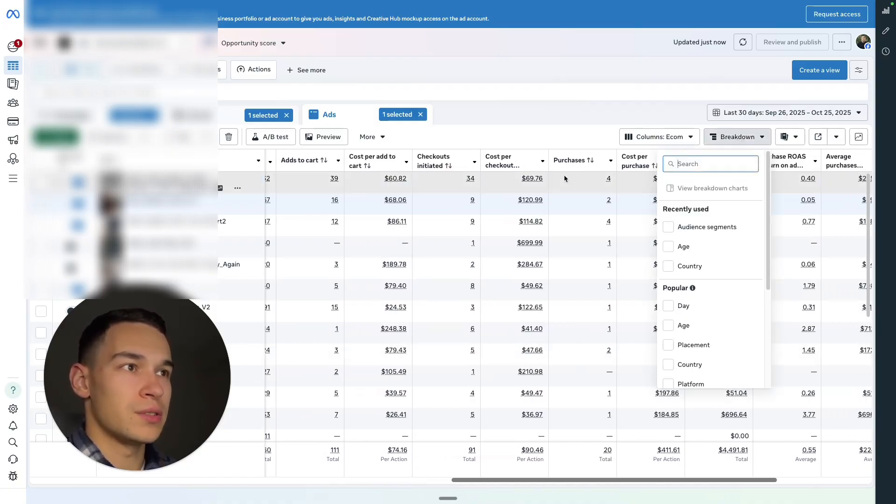
left_click(362, 209)
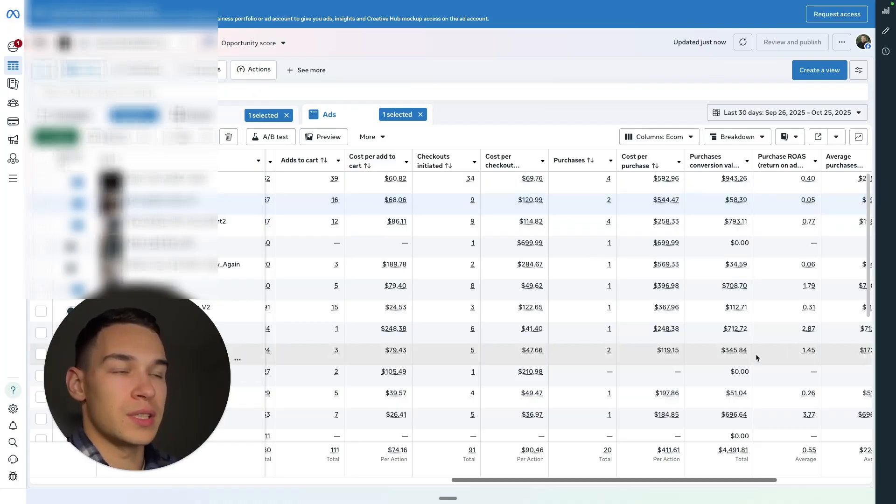
left_click_drag(666, 483, 330, 503)
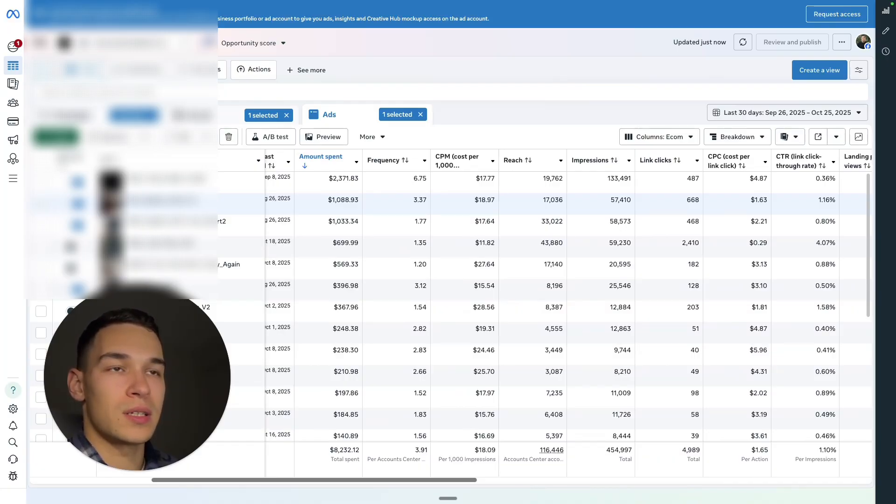
left_click_drag(330, 503, 98, 502)
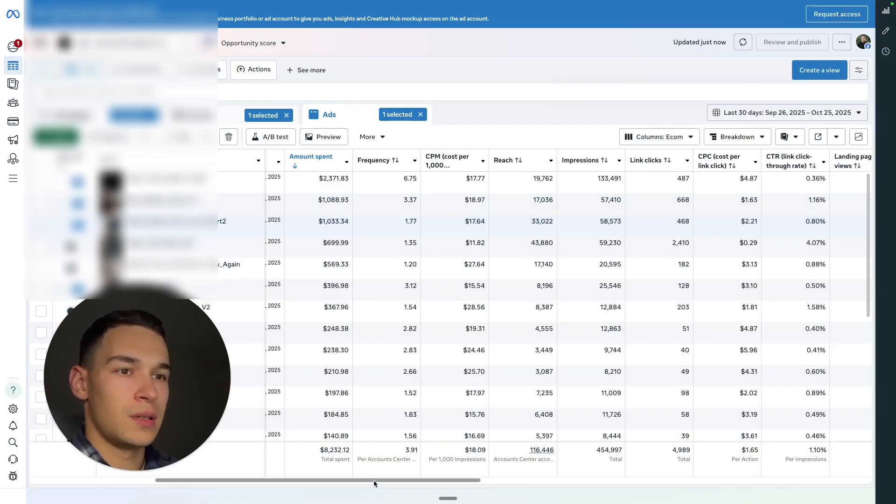
Compare the top-spending ads' purchases, cost per purchase, conversion value, ROAS, average purchase value and hook rate.
left_click_drag(373, 480, 671, 468)
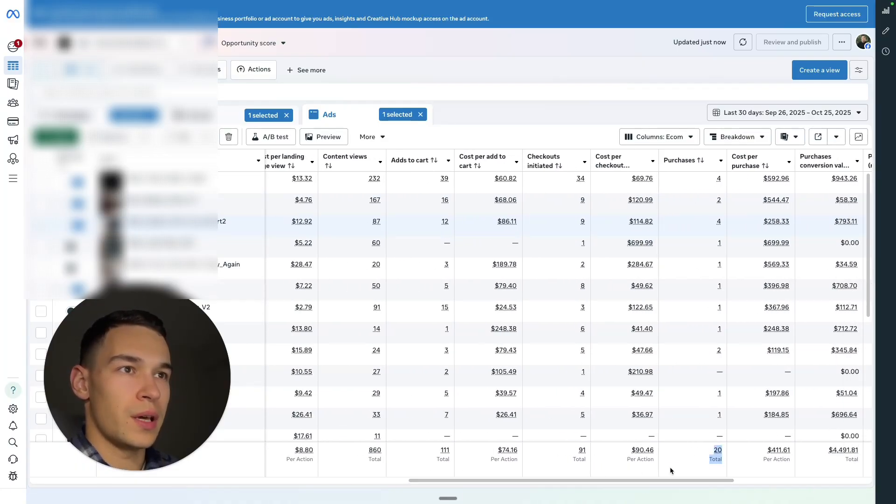
scroll(672, 478, "right", 5)
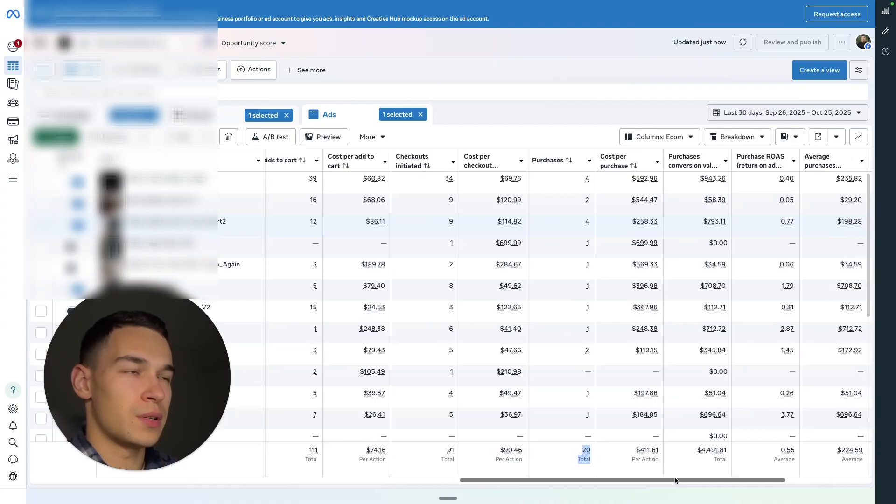
scroll(680, 479, "right", 2)
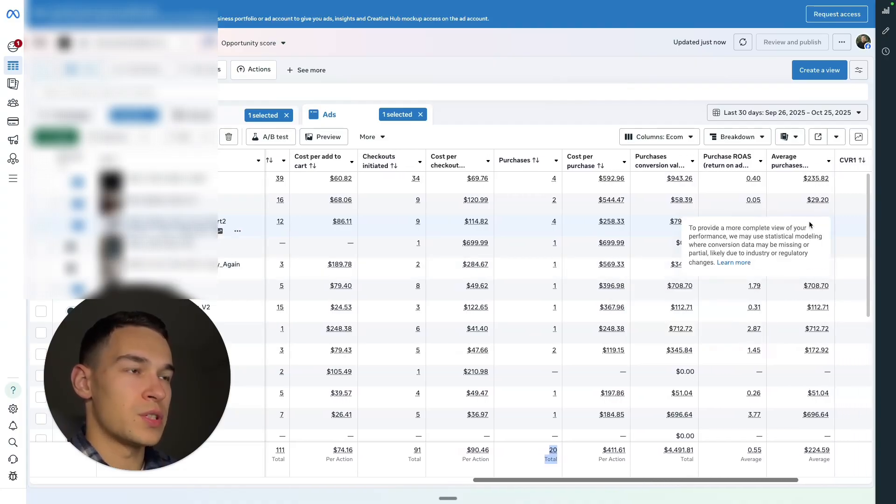
left_click(634, 227)
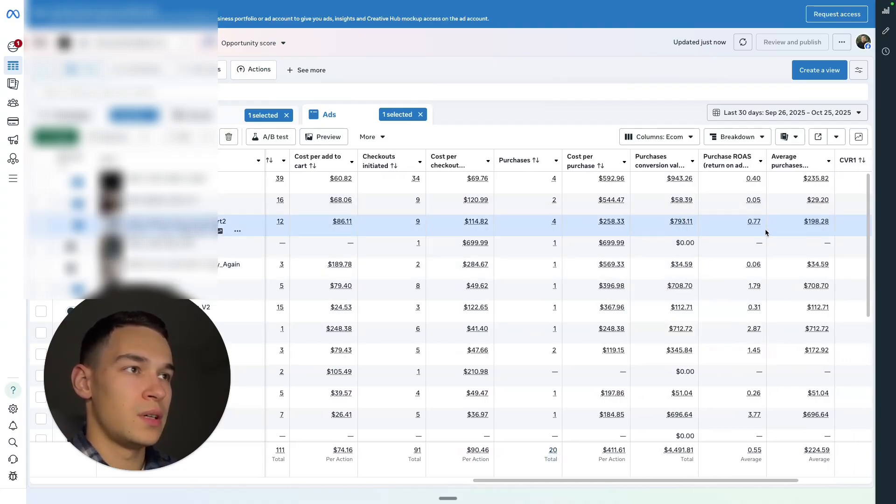
mouse_move(767, 229)
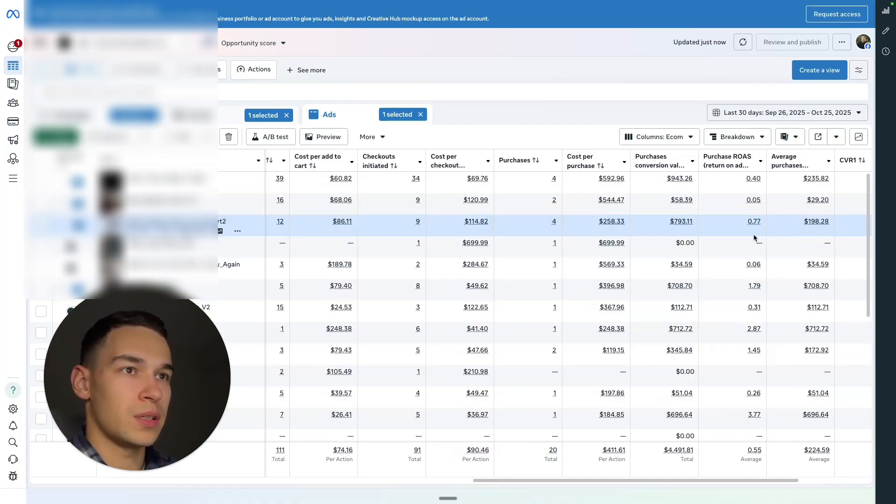
left_click(639, 248)
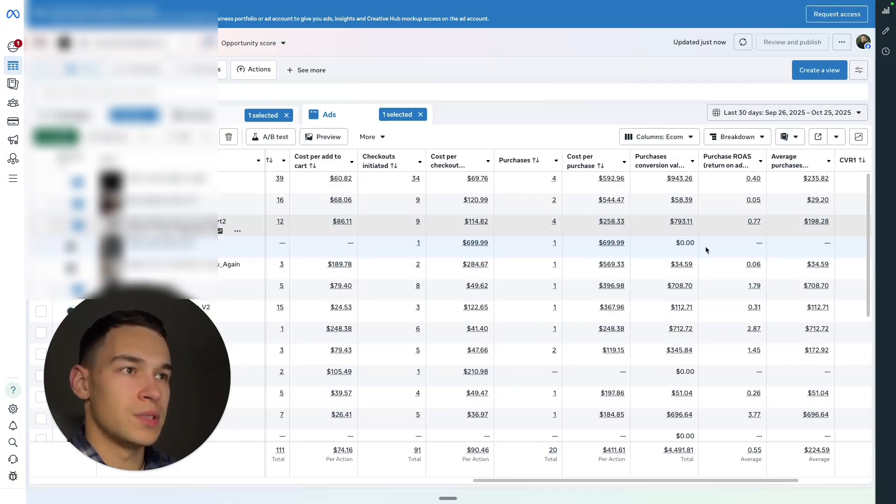
left_click(517, 268)
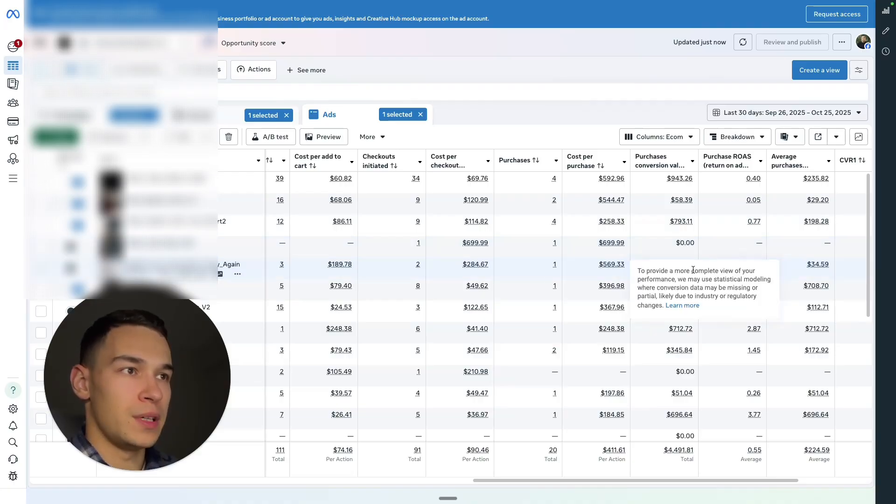
left_click_drag(680, 485, 892, 500)
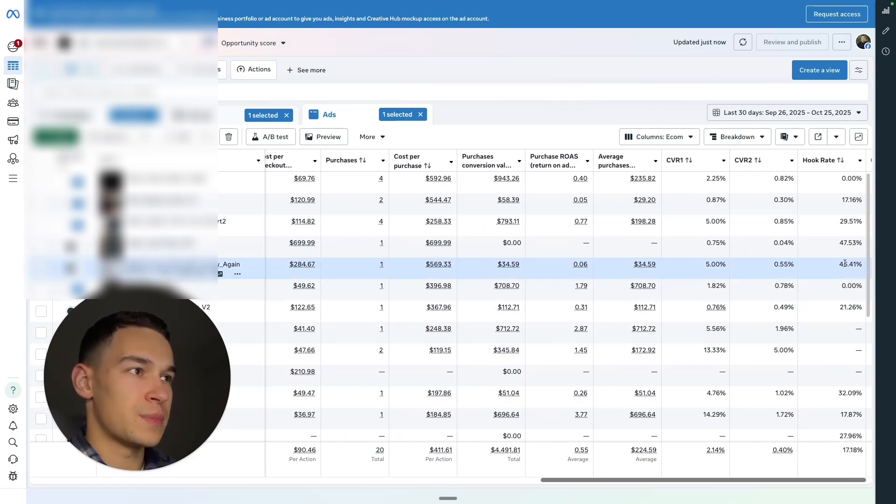
Compare the ads' frequency, CPM, reach and link clicks with their content views, adds to cart, checkouts and purchases.
left_click_drag(817, 484, 274, 495)
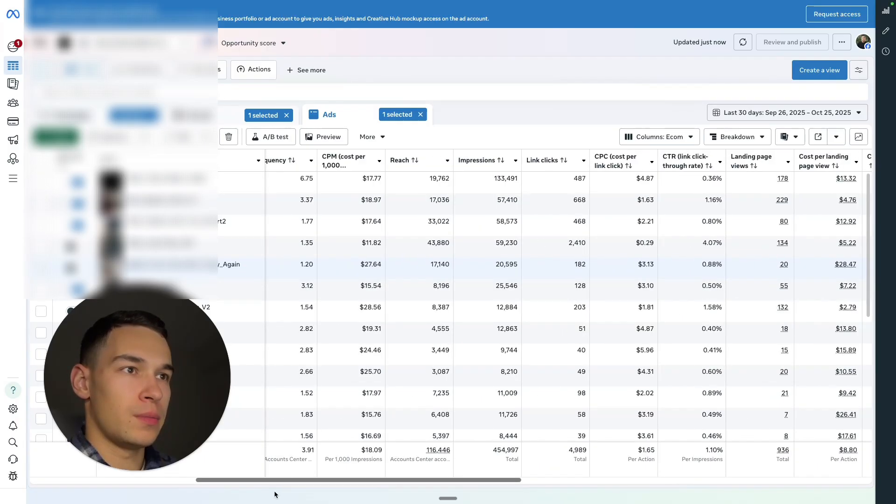
mouse_move(274, 495)
left_mouse_down()
mouse_move(215, 496)
mouse_move(272, 493)
left_mouse_up()
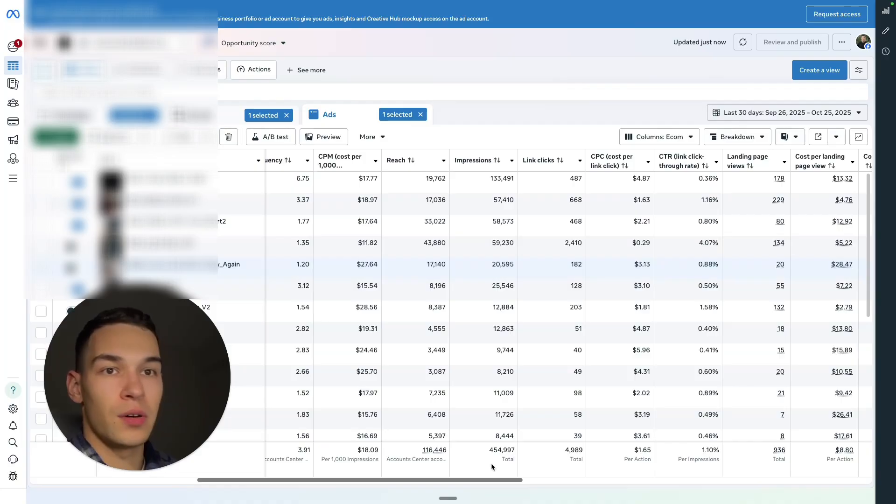
mouse_move(458, 484)
left_mouse_down()
mouse_move(399, 483)
mouse_move(446, 483)
left_mouse_up()
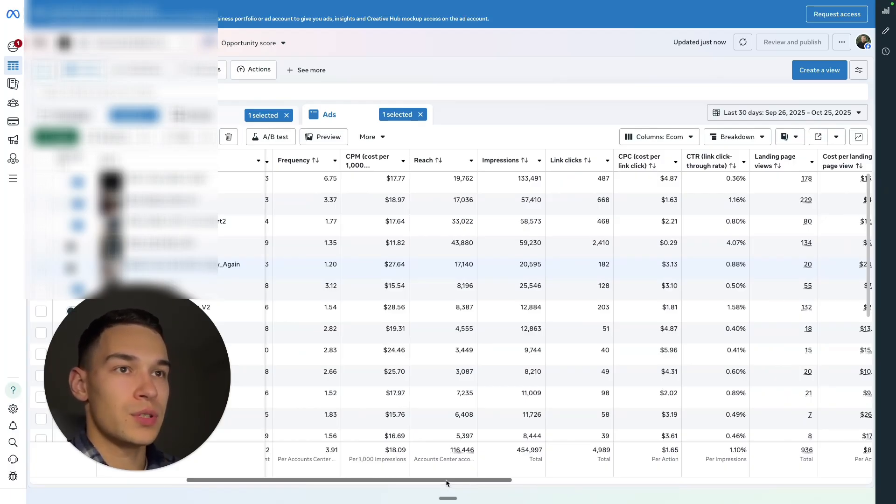
left_click_drag(447, 483, 690, 484)
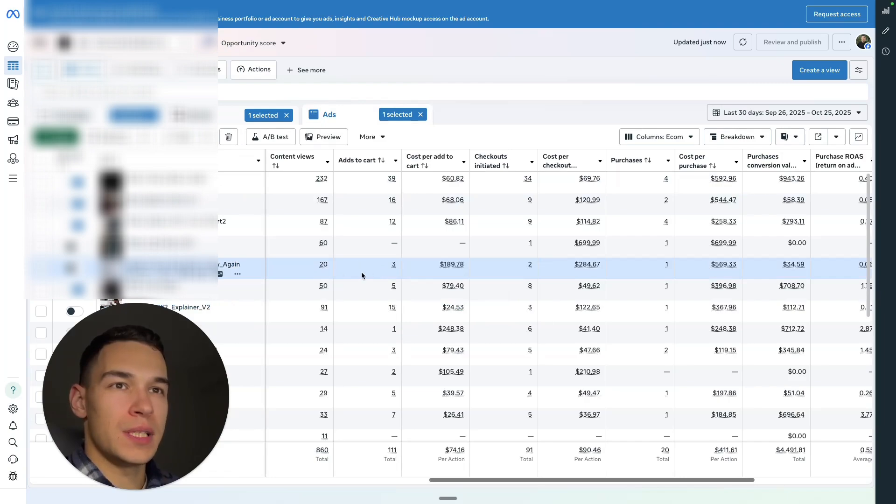
left_click_drag(589, 480, 316, 478)
left_click_drag(478, 479, 687, 477)
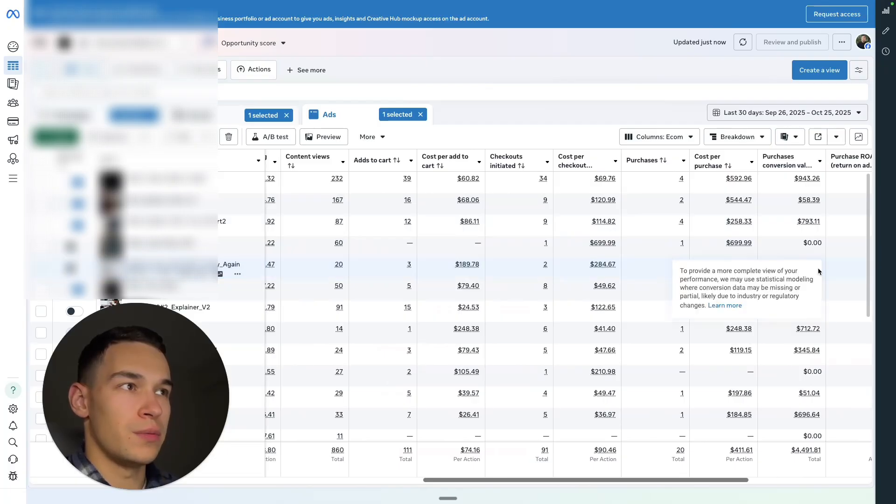
Examine the ads' CTR, CPC and landing page views against their adds to cart, checkouts initiated and cost per purchase.
left_click_drag(648, 480, 435, 498)
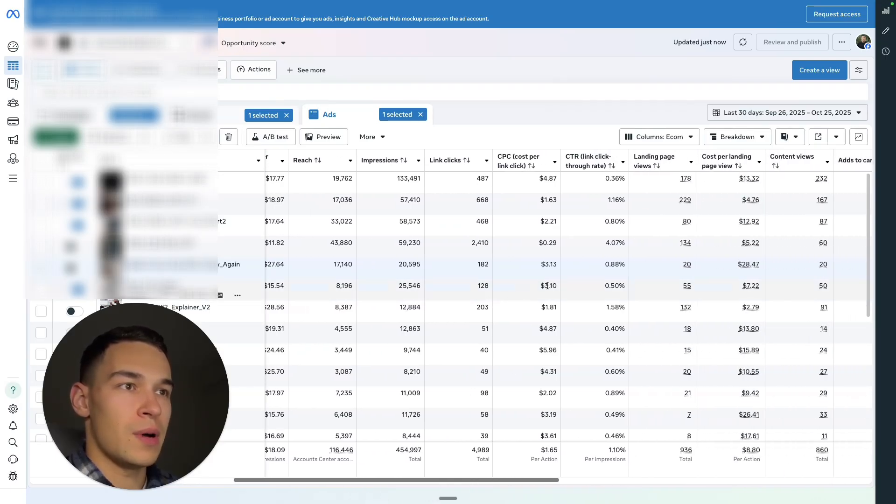
left_click_drag(475, 482, 651, 467)
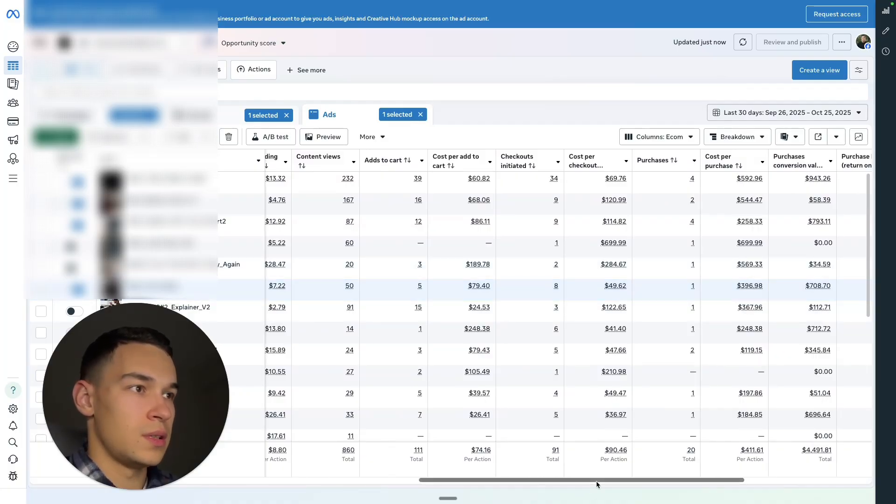
left_click_drag(597, 485, 570, 482)
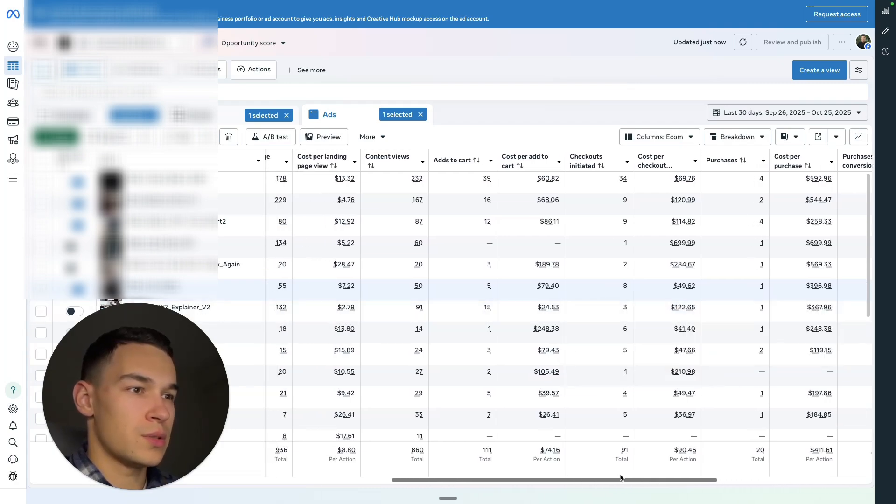
scroll(623, 481, "left", 10)
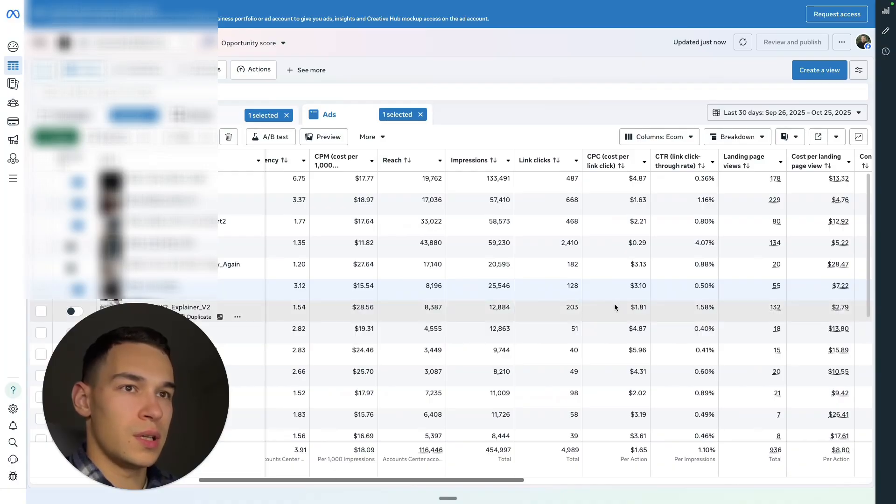
scroll(370, 482, "left", 3)
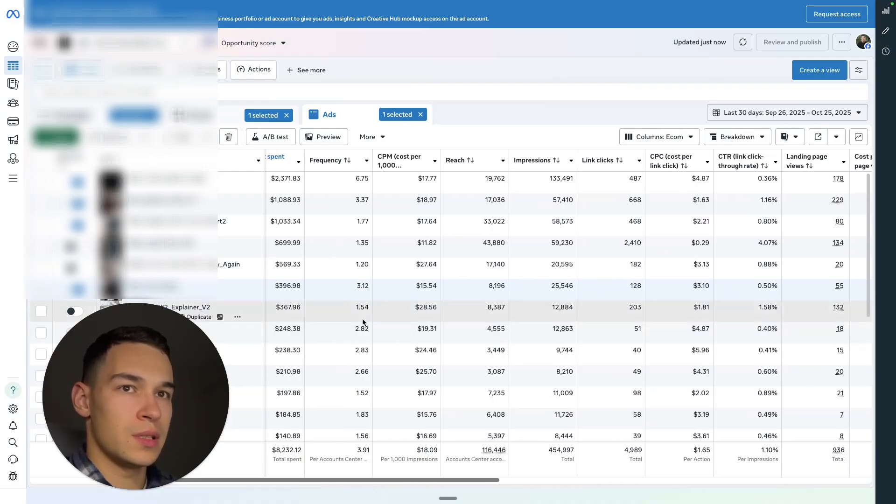
Select the Explainer_V2 ad and compare its spend, frequency and CPM with those of the lower-spending ads.
left_click(459, 306)
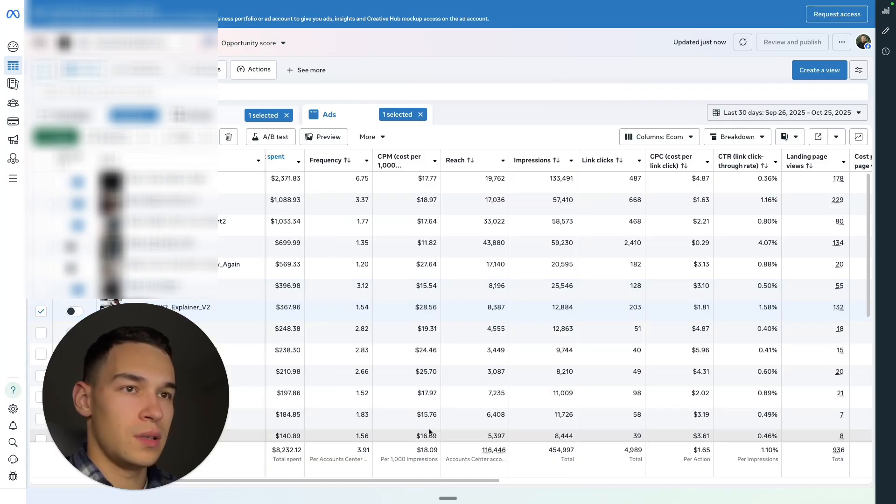
scroll(398, 372, "down", 2)
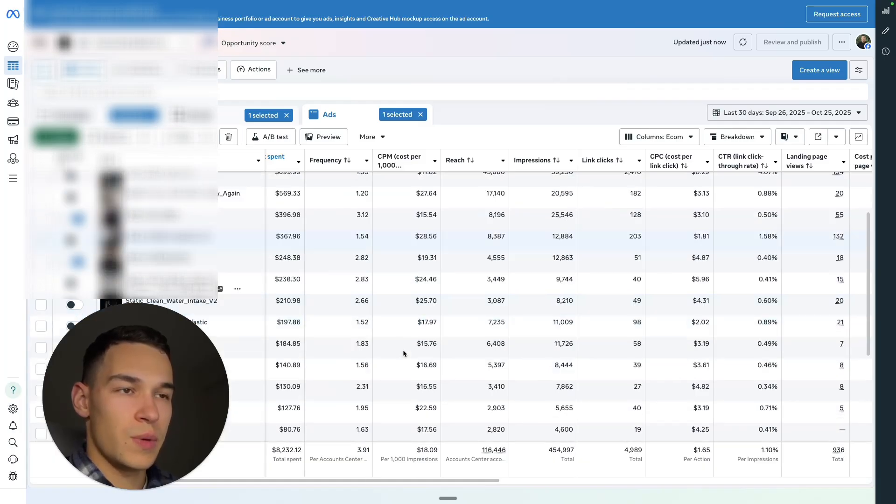
scroll(399, 314, "down", 1)
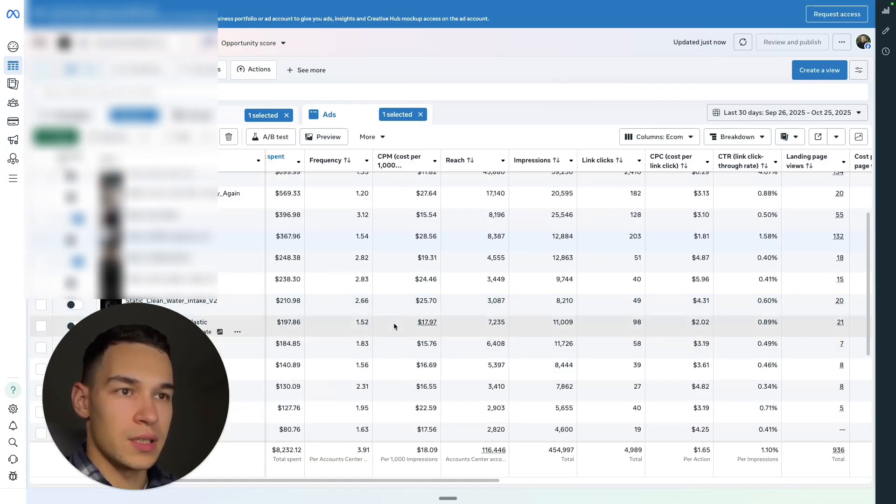
scroll(396, 310, "up", 1)
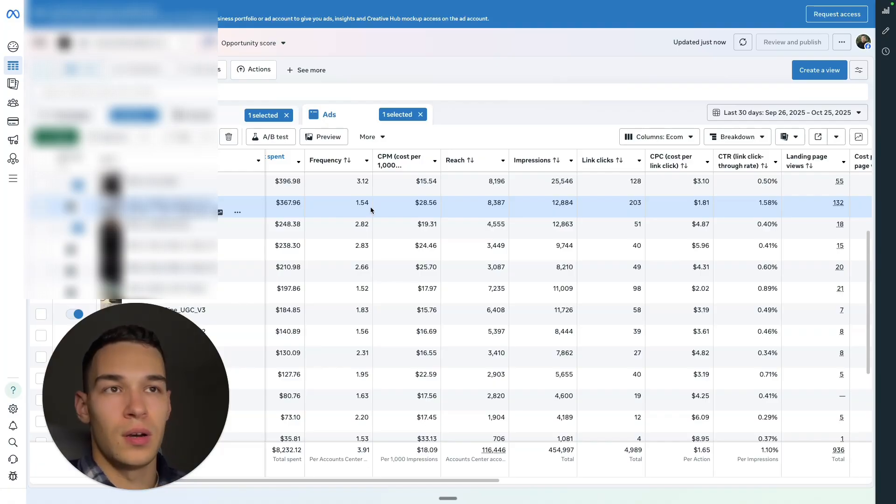
scroll(377, 296, "up", 2)
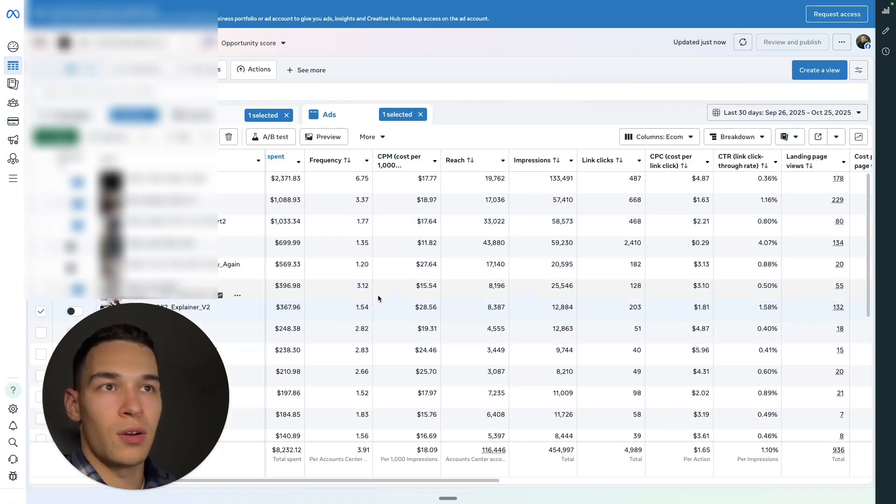
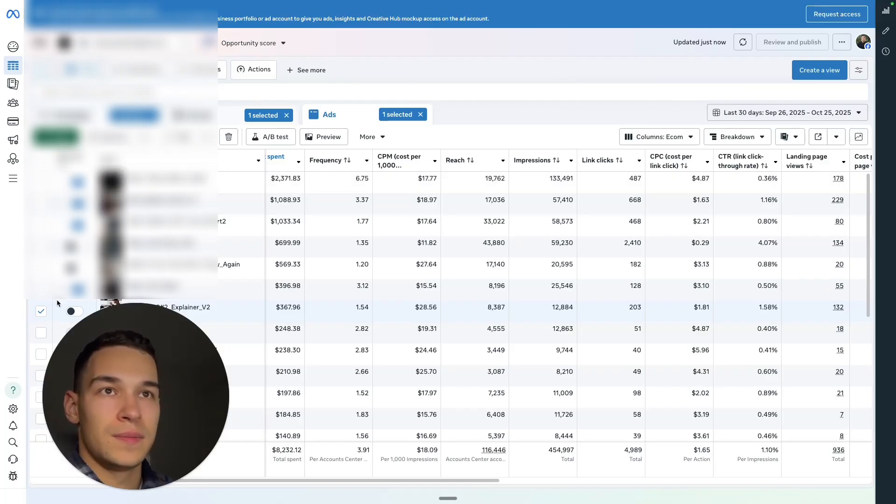
Return to the ad sets and compare their spend and frequency with their purchases, ROAS, CTR and landing page views.
left_click(254, 116)
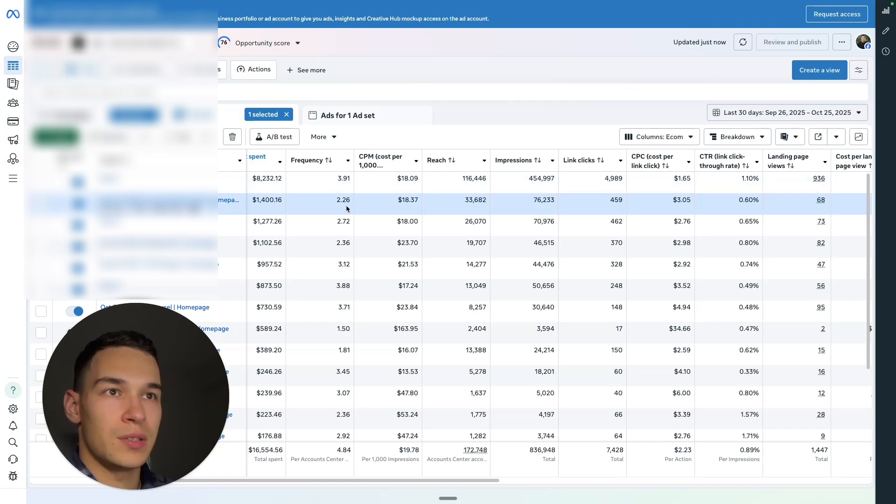
scroll(422, 487, "left", 2)
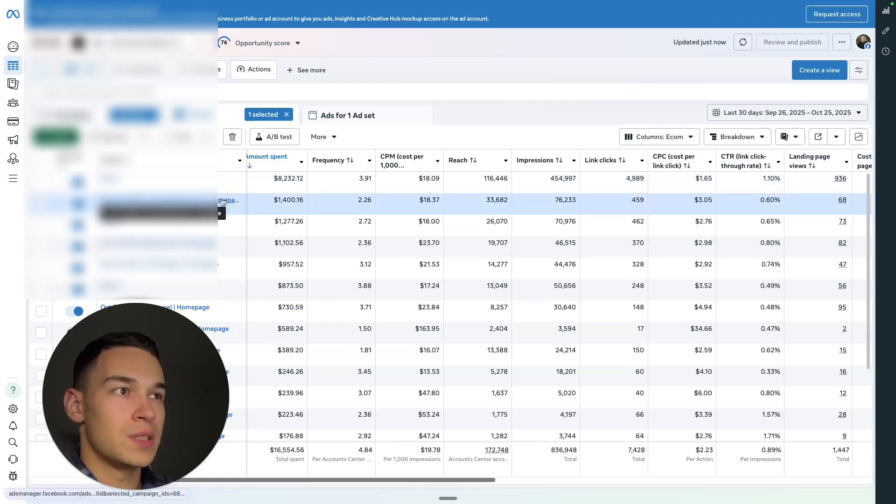
left_click_drag(488, 480, 779, 478)
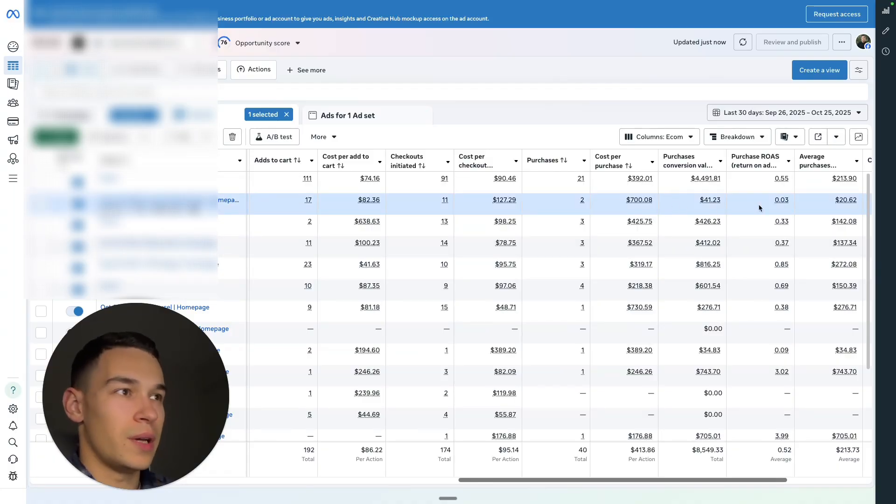
mouse_move(713, 259)
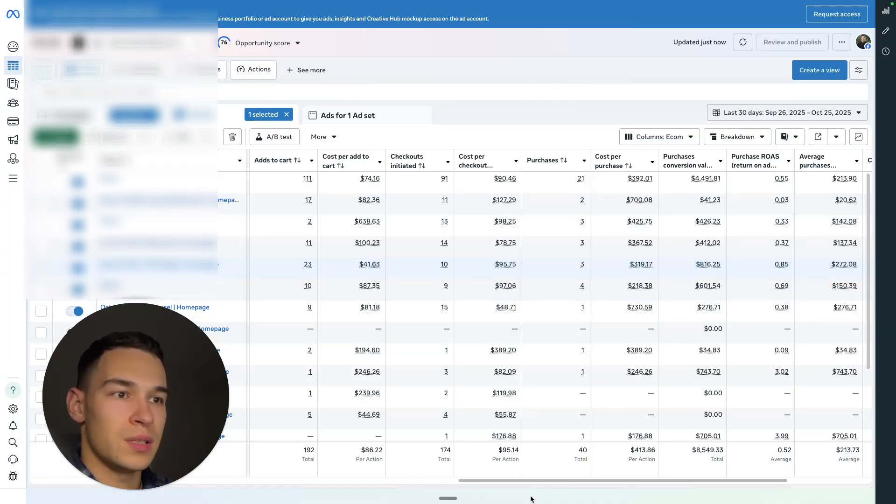
left_click_drag(528, 480, 168, 491)
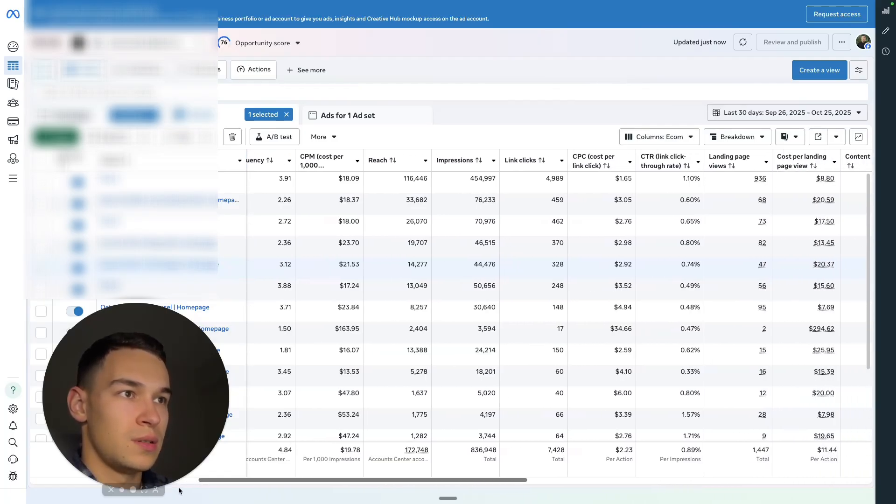
left_click(187, 265)
left_click_drag(401, 258, 346, 274)
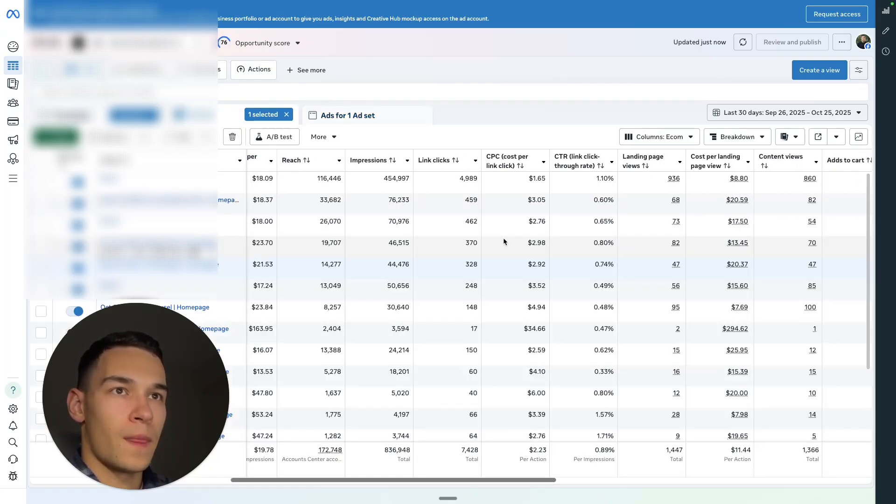
left_click_drag(426, 480, 449, 481)
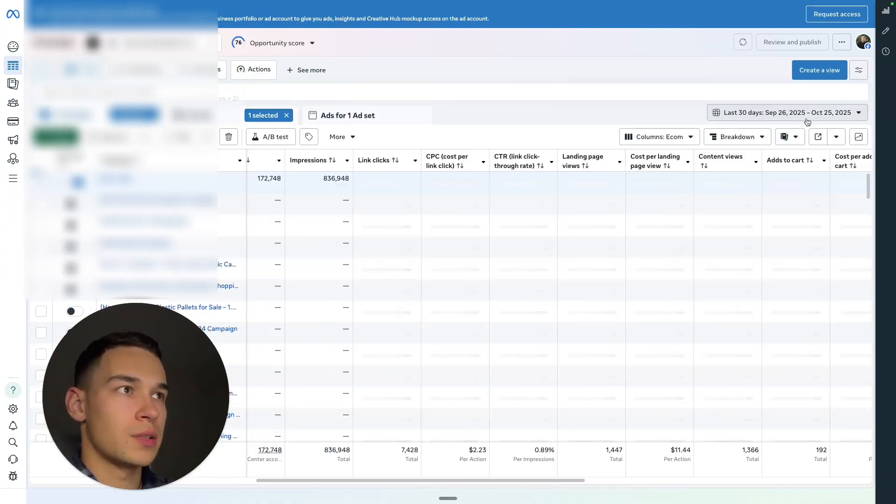
Set the campaigns' date range to Sep 1, 2025 – Sep 30, 2025 and examine the purchases, ROAS and average purchase value.
left_click(808, 113)
left_click(684, 167)
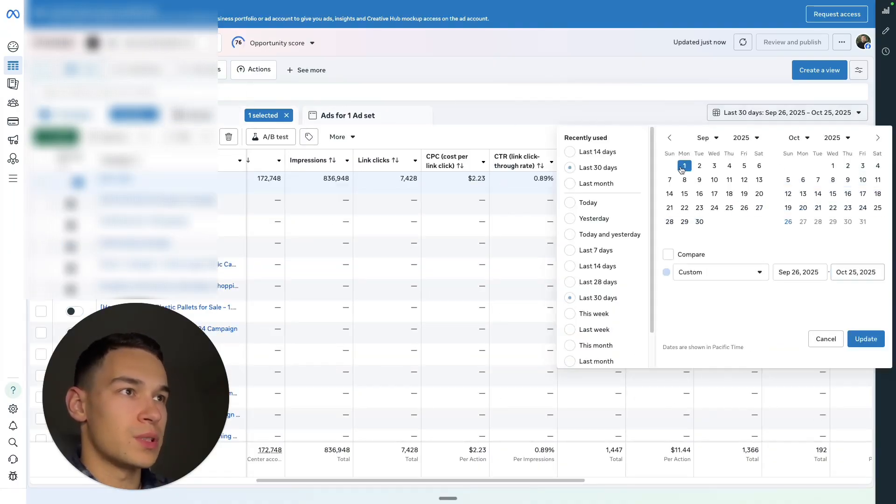
left_click(700, 222)
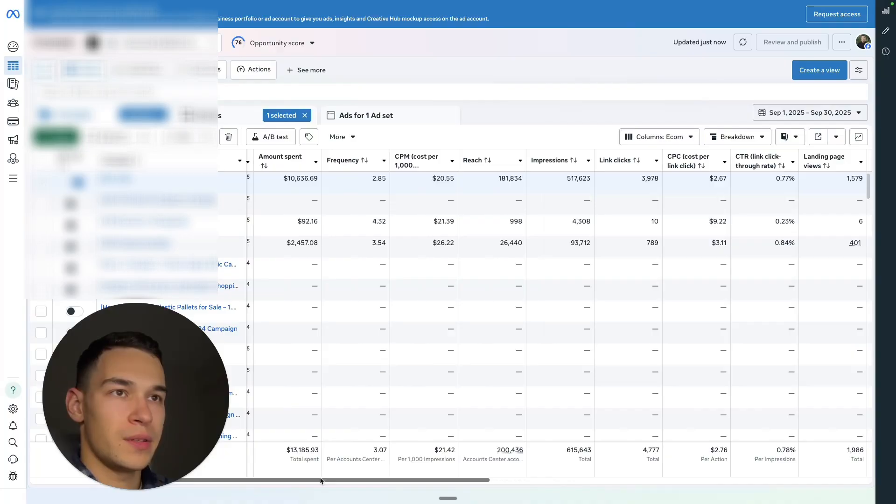
left_click_drag(321, 481, 704, 481)
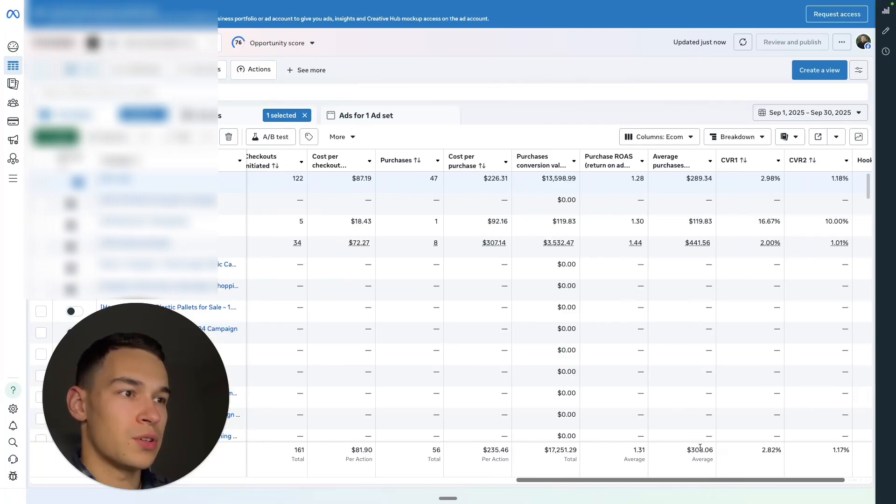
left_click_drag(691, 450, 713, 451)
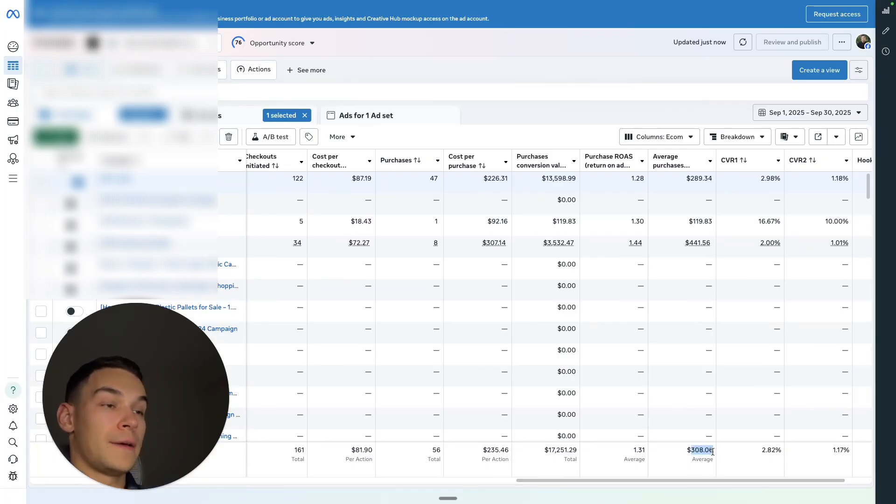
Review the campaigns' ROAS and average purchase value for the date ranges This month and Last 14 days.
left_click(810, 110)
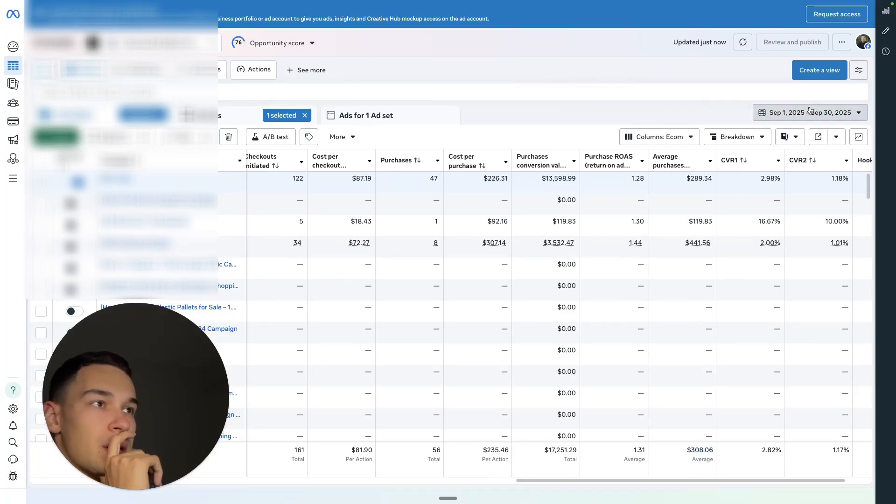
left_click(598, 305)
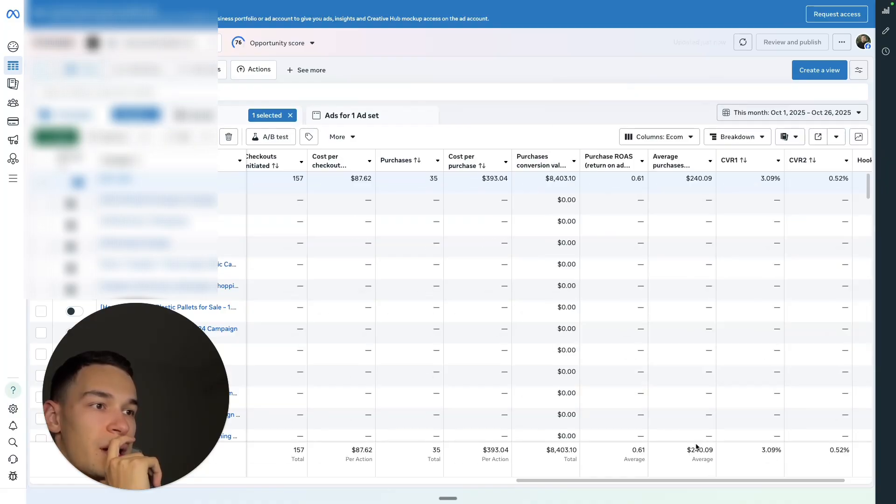
left_click(762, 116)
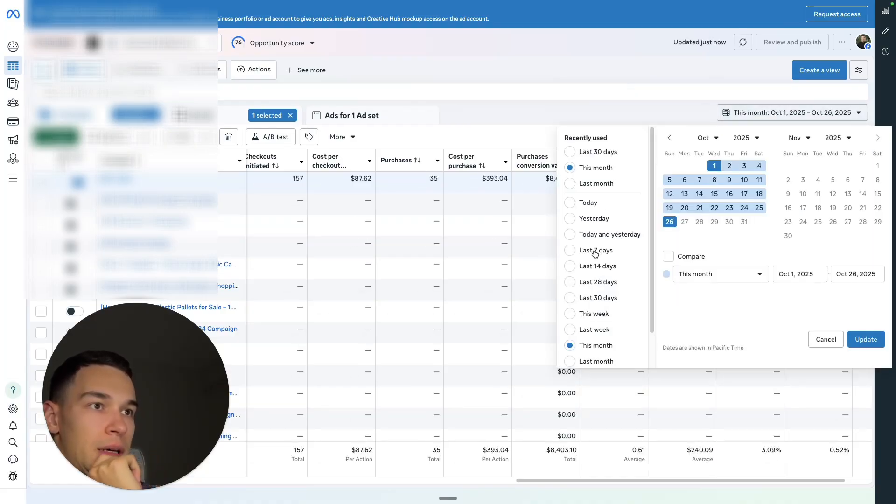
left_click(596, 269)
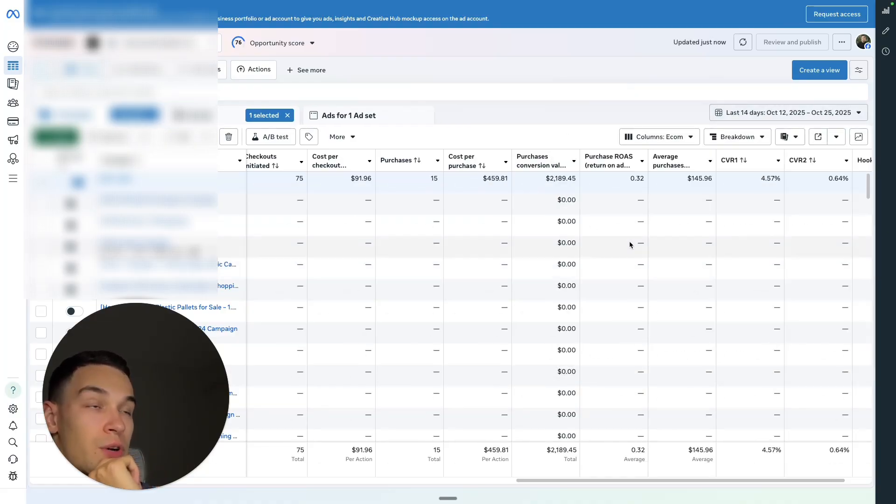
Set the date range back to Sep 1, 2025 – Sep 30, 2025 and examine the campaigns' conversion rates, amount spent, frequency and reach.
left_click(788, 112)
scroll(621, 303, "down", 1)
left_click(671, 138)
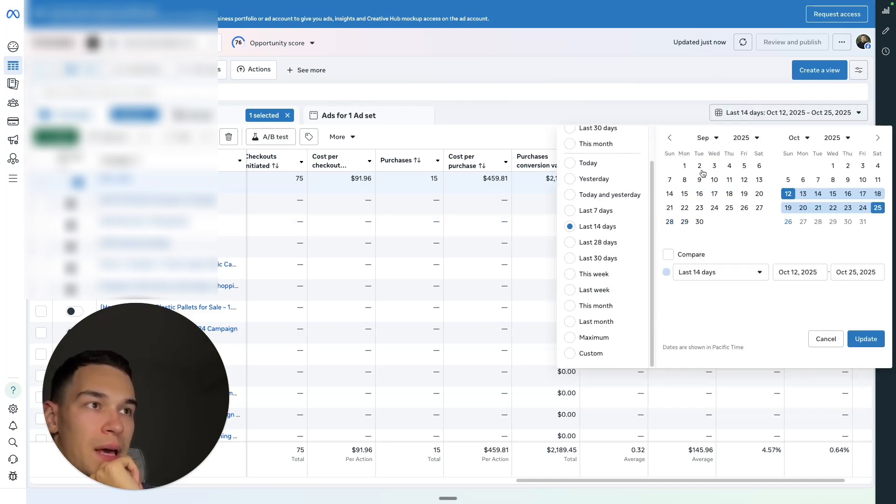
left_click(685, 167)
left_click(699, 223)
left_click(866, 339)
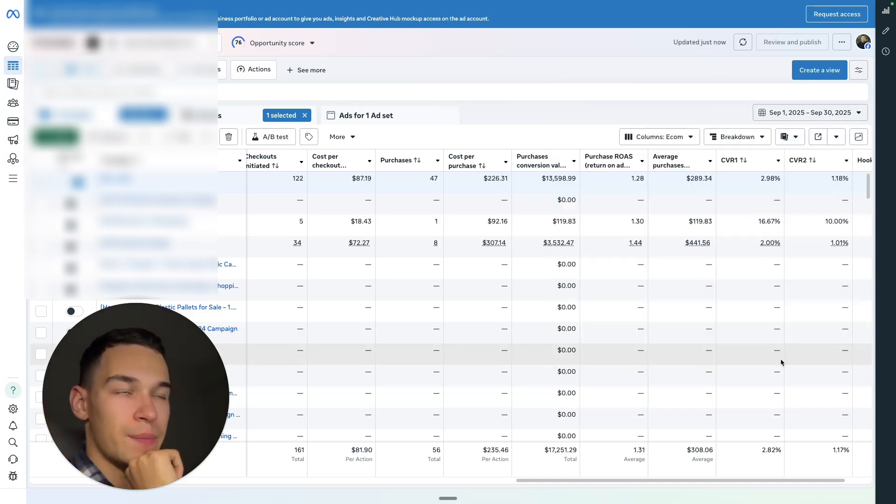
left_click_drag(730, 482, 364, 482)
scroll(216, 491, "right", 1)
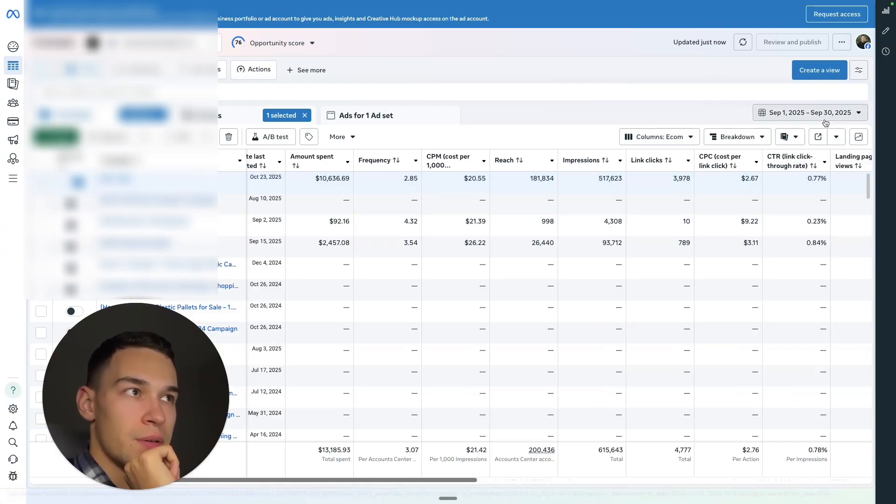
Set the date range to This month to review the campaigns' amount spent, frequency, CPM and reach.
left_click(810, 113)
scroll(600, 338, "down", 1)
left_click(596, 310)
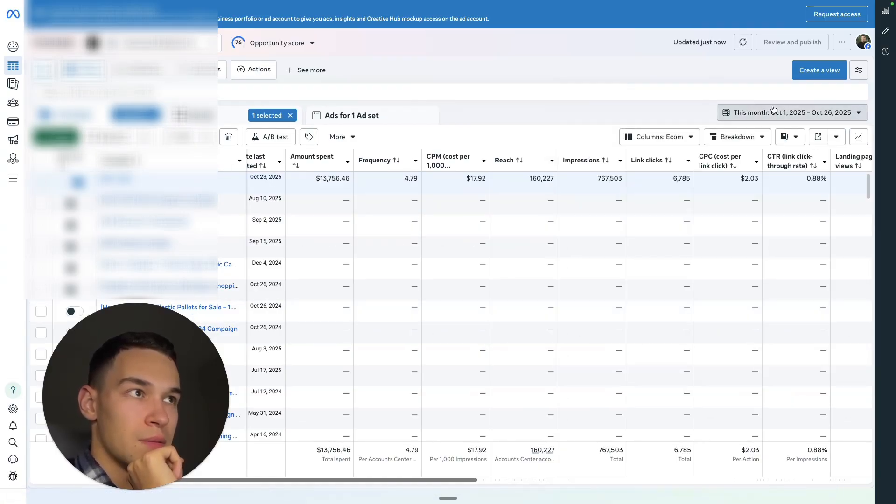
Set the campaigns' date range to Last month and examine amount spent, frequency, purchases, ROAS, average purchase value and CVR1.
left_click(794, 112)
scroll(603, 327, "down", 1)
left_click(603, 348)
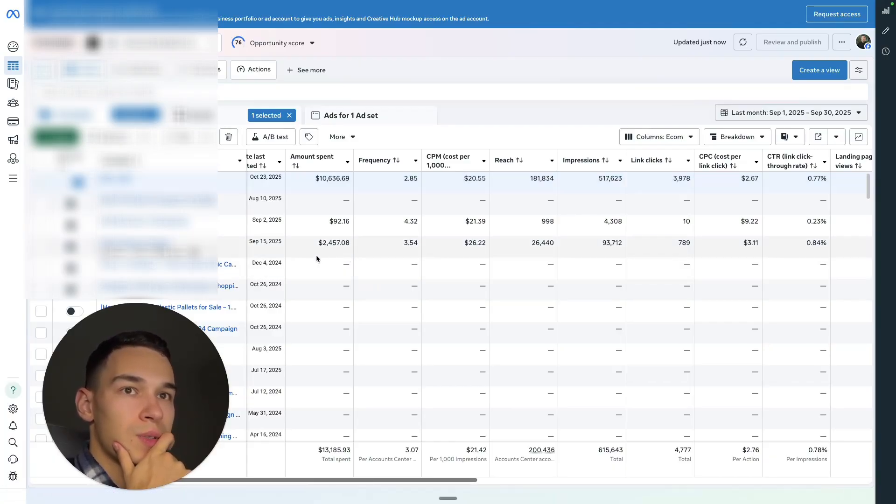
left_click_drag(396, 481, 369, 485)
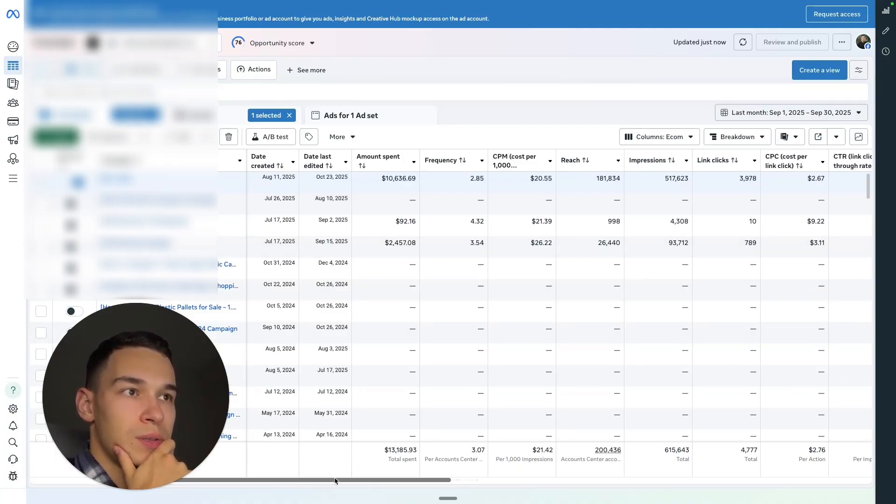
left_click_drag(335, 481, 727, 487)
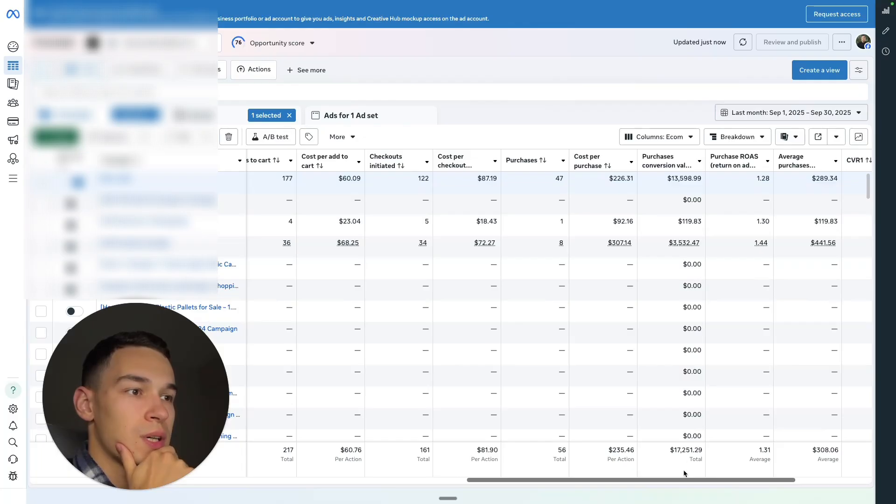
left_click_drag(682, 480, 704, 481)
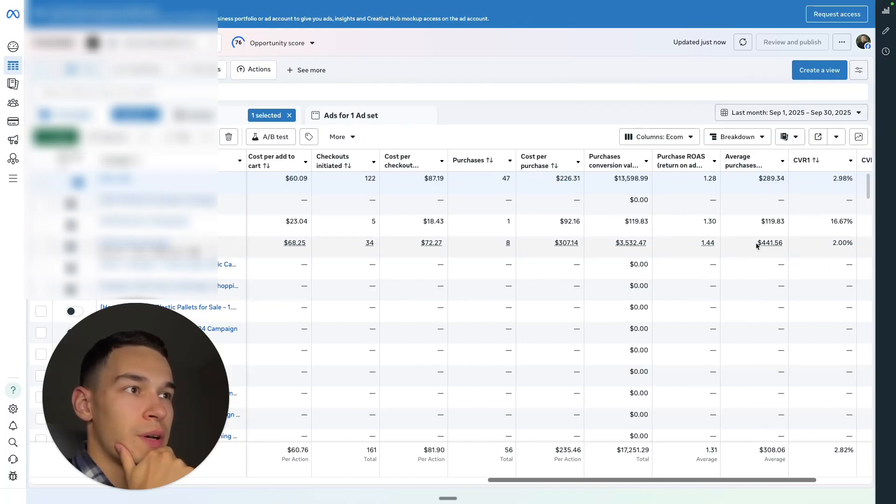
mouse_move(767, 248)
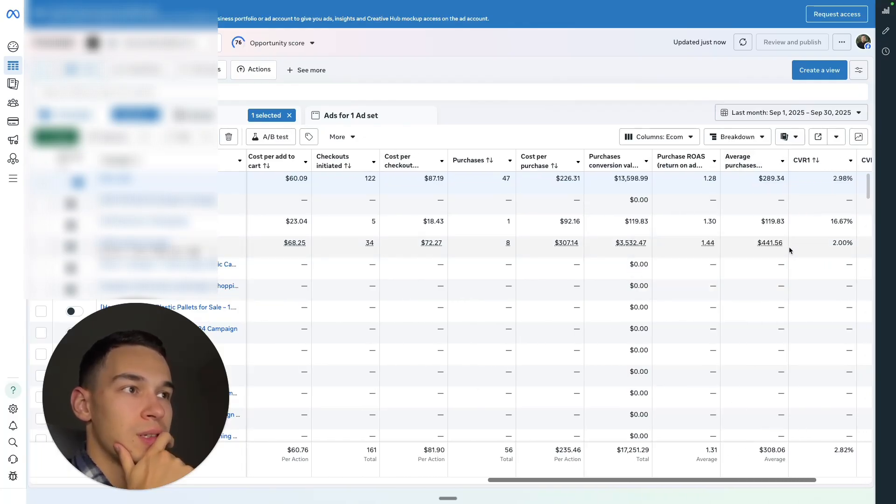
left_click(770, 252)
left_click_drag(680, 484, 671, 482)
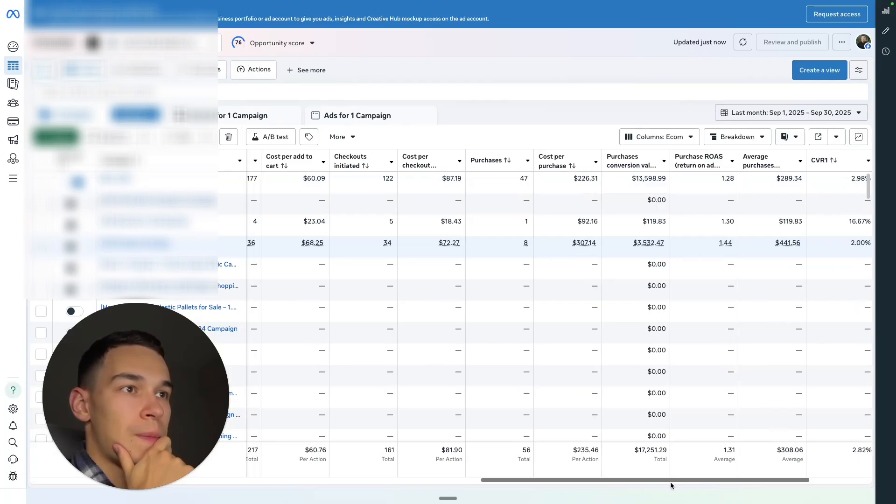
Open the ad sets of the top-spending campaign and examine their purchases, ROAS, average purchase value and amount spent.
left_click(206, 115)
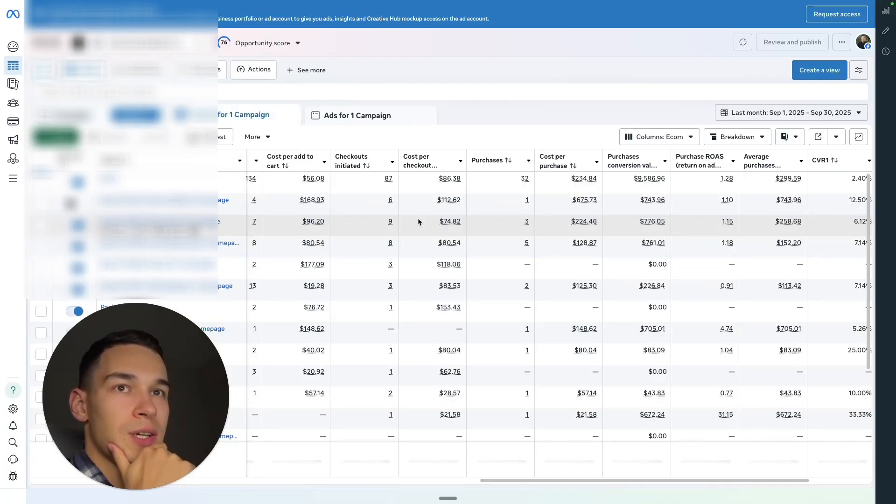
left_click_drag(653, 485, 662, 484)
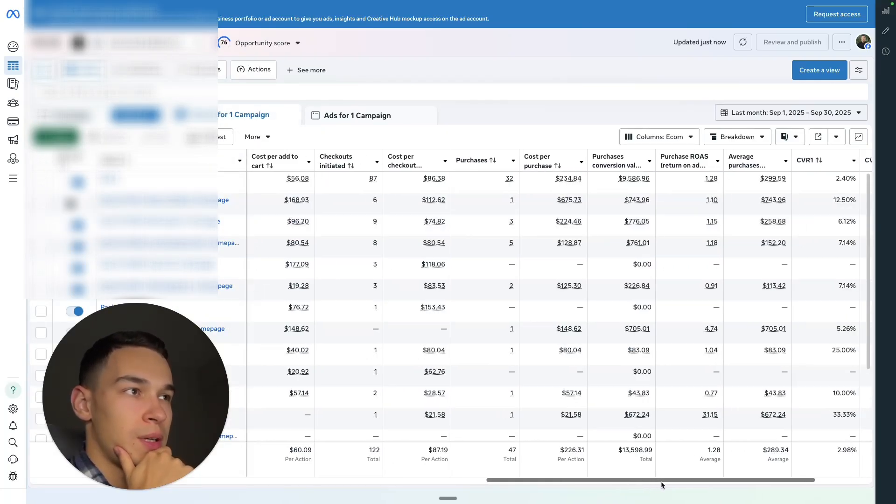
left_click(473, 187)
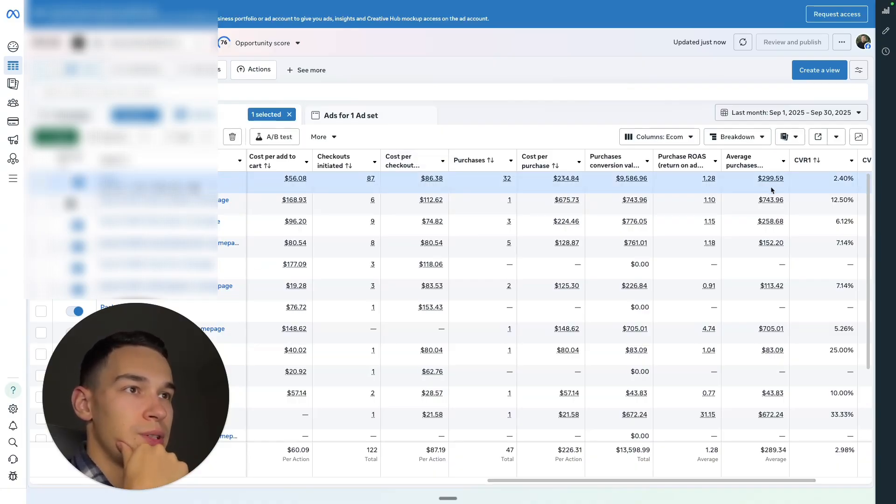
mouse_move(760, 209)
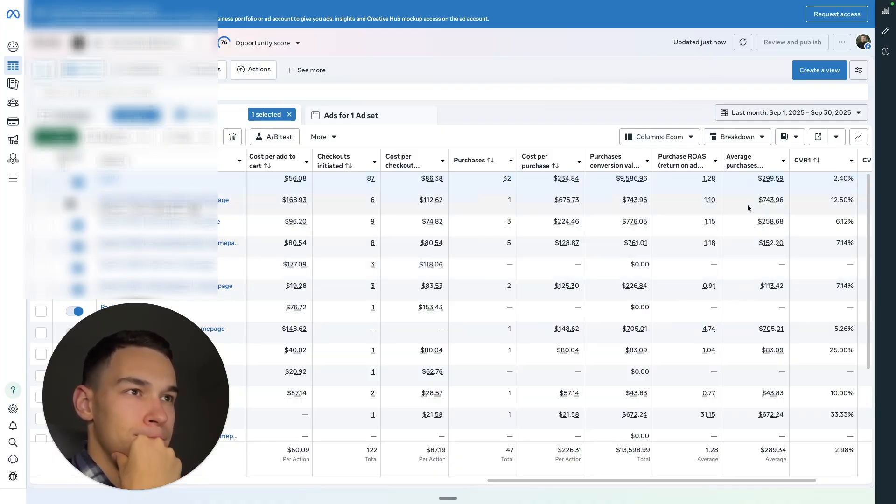
left_click(714, 251)
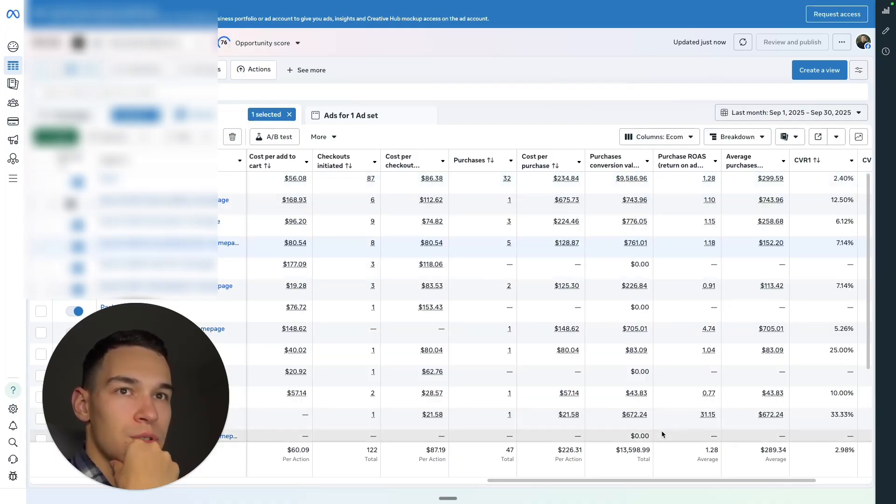
left_click_drag(244, 499, 127, 501)
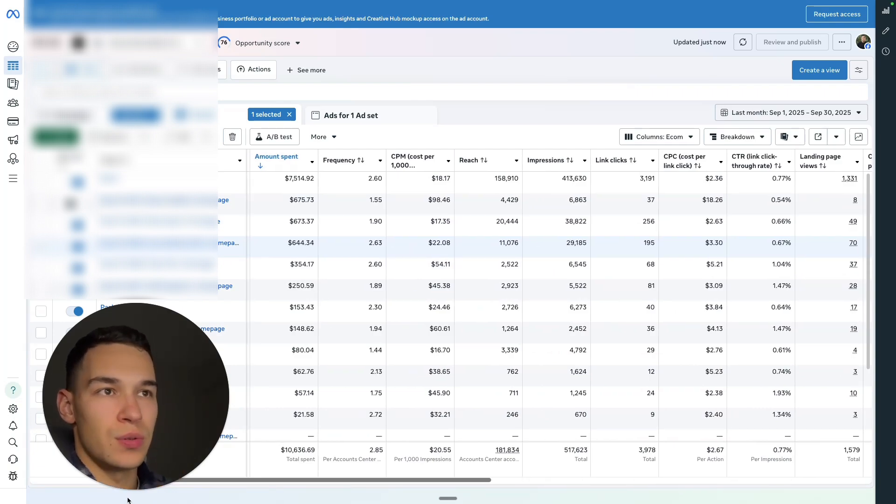
scroll(358, 388, "down", 3)
scroll(362, 373, "up", 3)
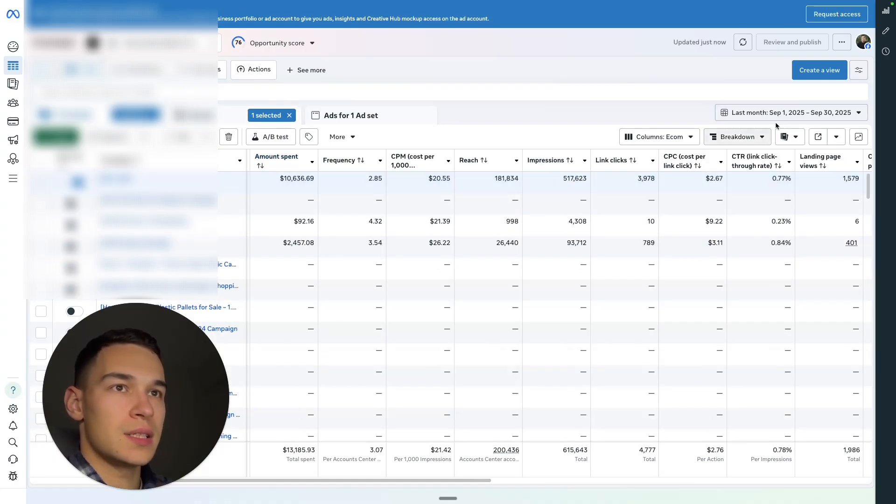
Set the campaigns' date range to Aug 1, 2025 – Aug 31, 2025 and examine the spend, purchases, ROAS and average purchase value.
left_click(784, 113)
left_click(669, 138)
left_click(745, 165)
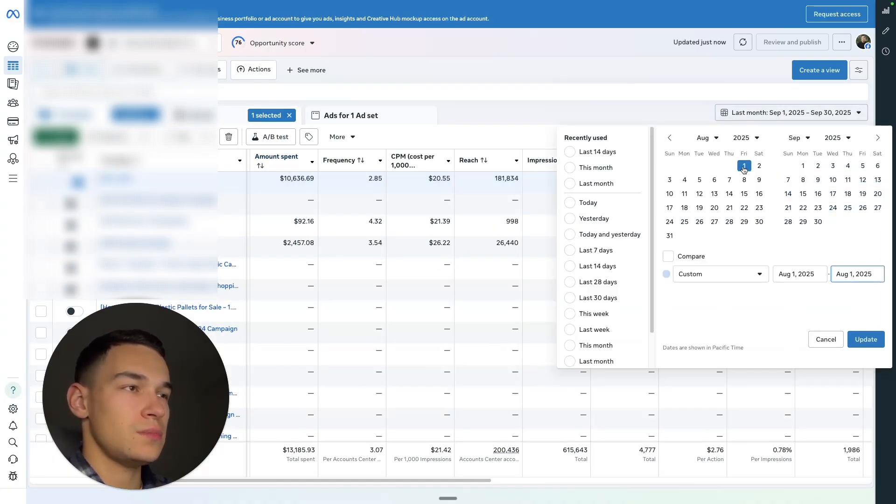
left_click(670, 236)
left_click(867, 339)
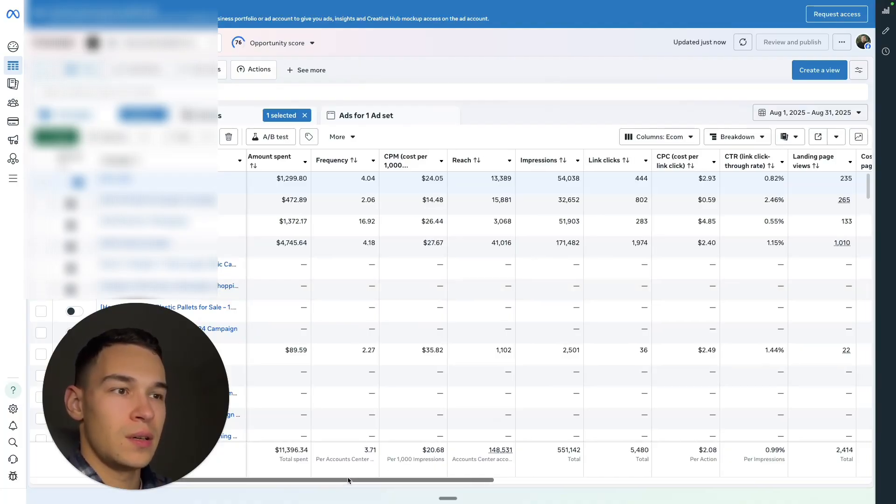
left_click_drag(346, 481, 711, 469)
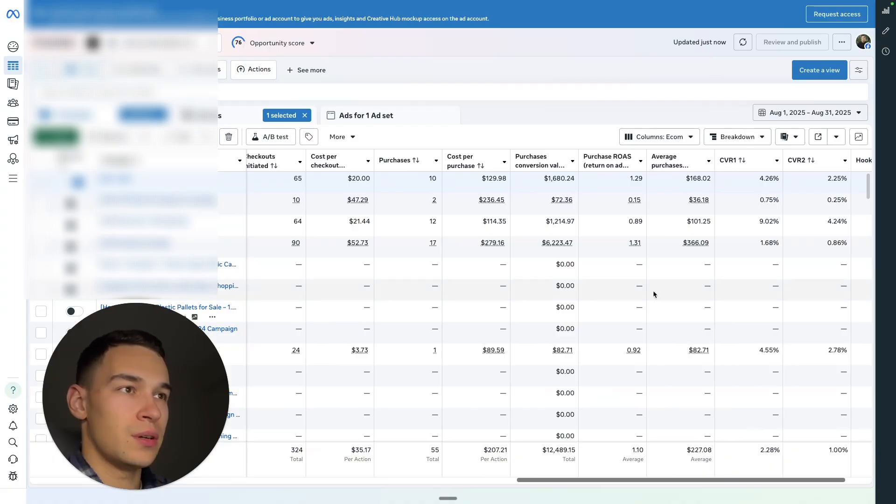
left_click(618, 253)
left_click(615, 188)
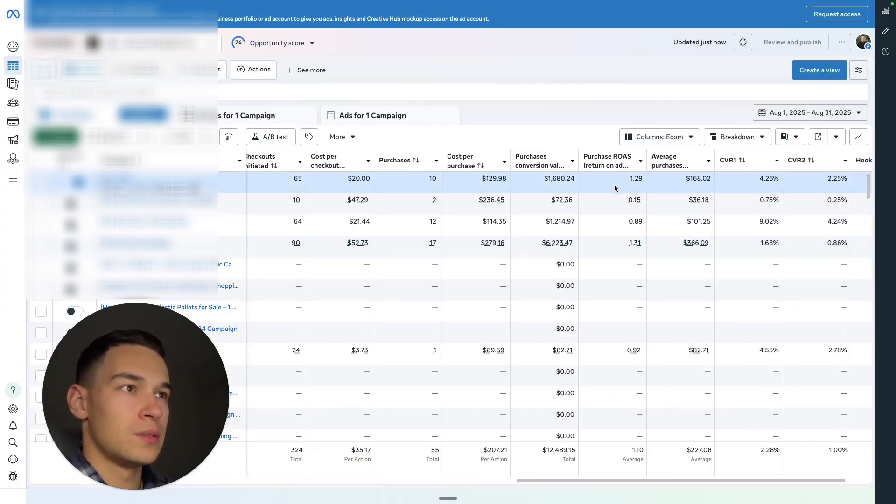
mouse_move(695, 247)
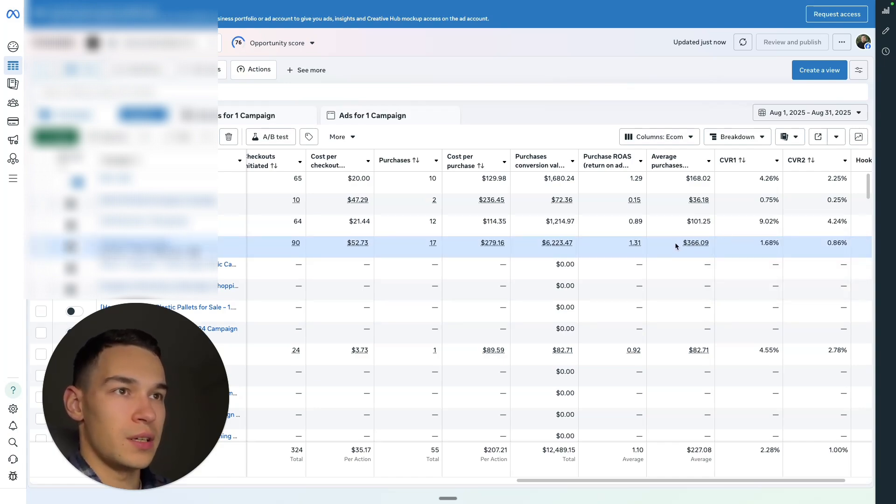
left_click_drag(704, 480, 694, 481)
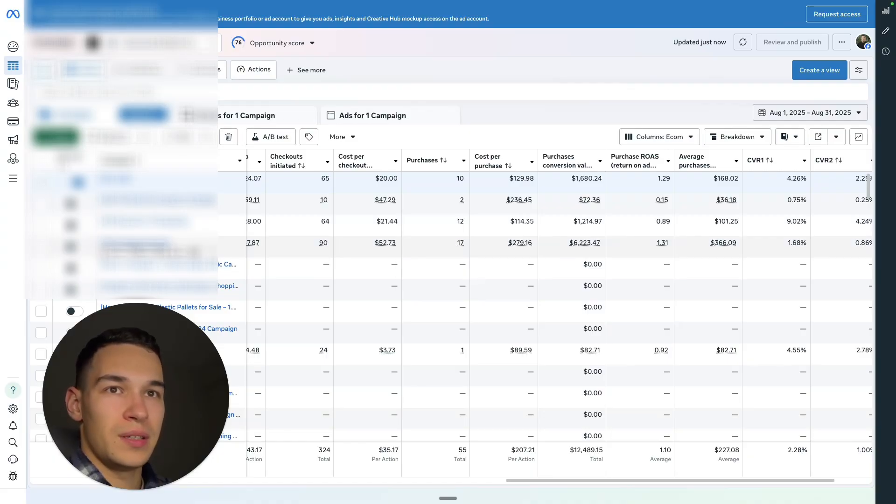
Drill into the highest-spending August campaign's top ad set and examine its ads' purchases, ROAS, average purchase value, spend and frequency.
left_click(140, 244)
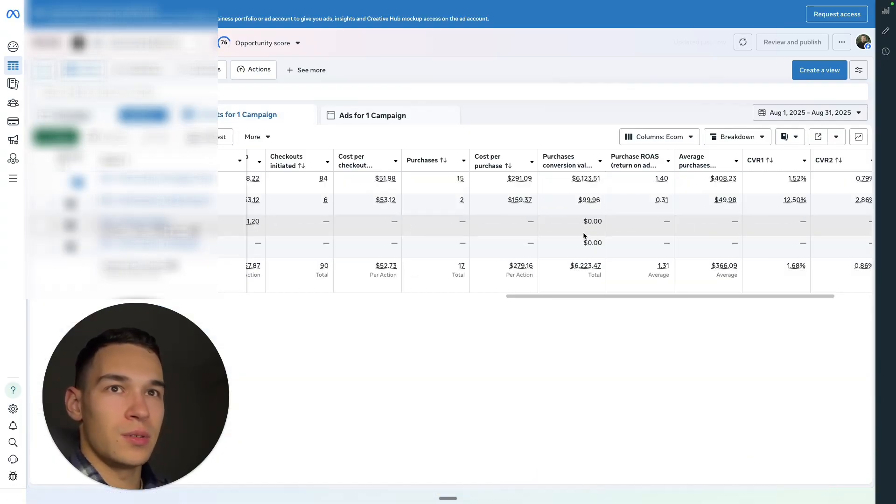
left_click_drag(698, 296, 604, 311)
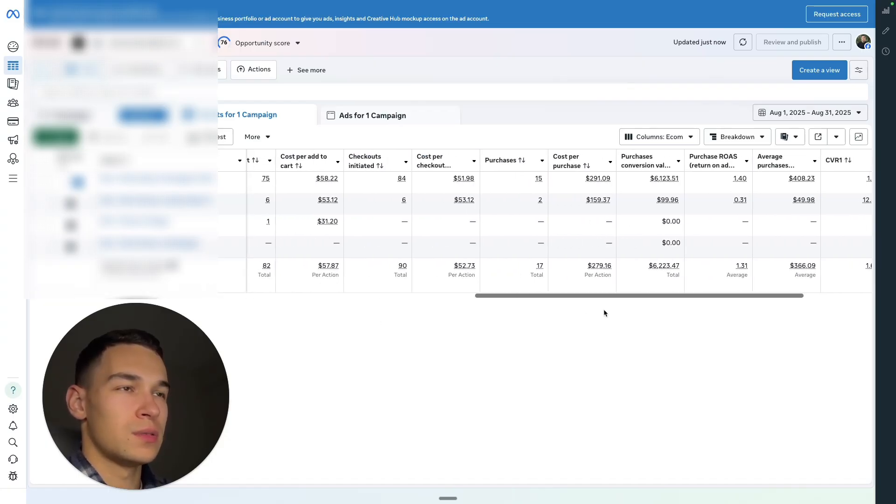
left_click(173, 180)
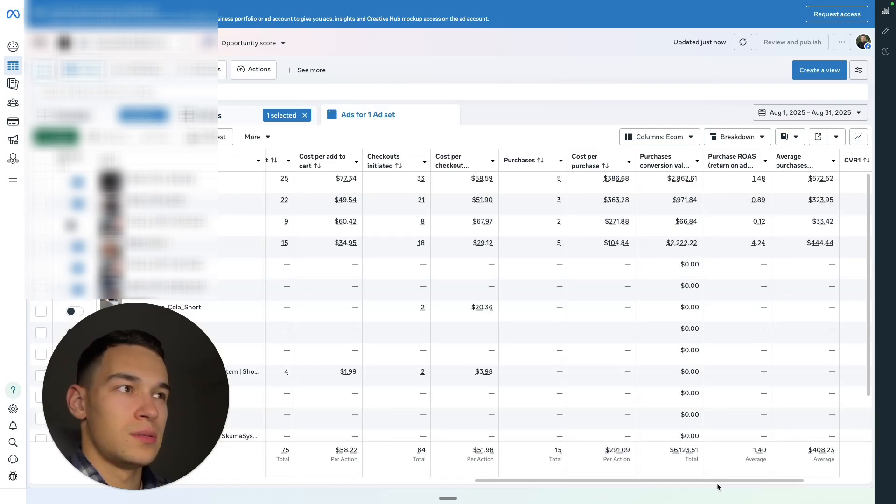
left_click_drag(711, 481, 729, 483)
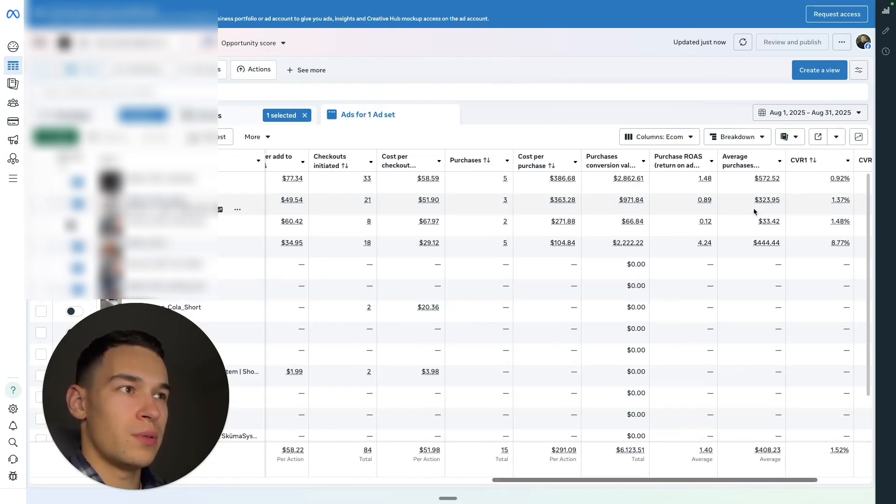
left_click(545, 250)
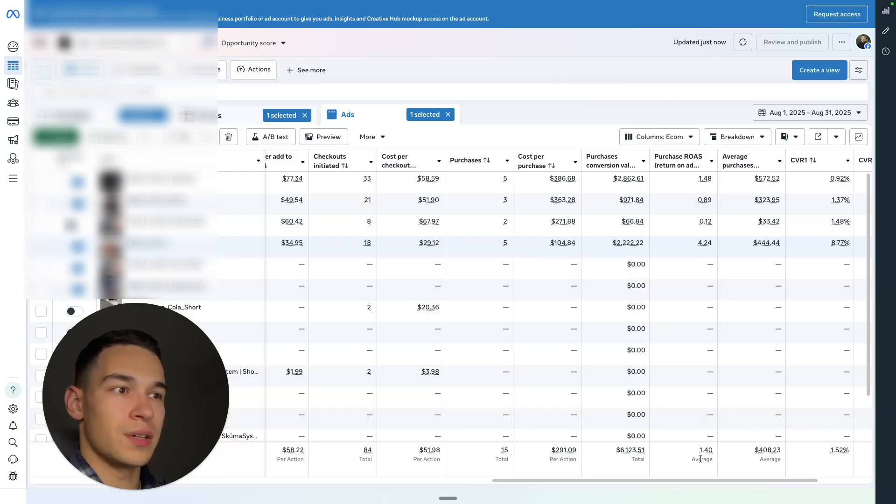
left_click_drag(708, 481, 240, 493)
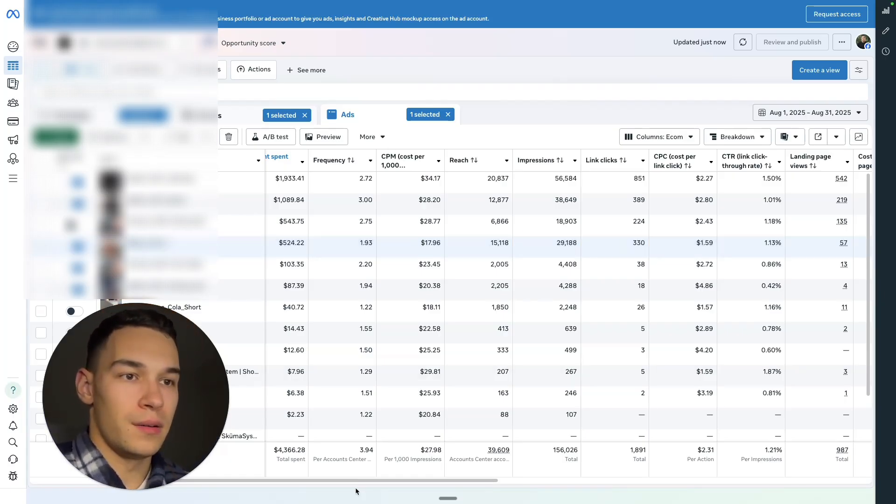
scroll(622, 462, "right", 10)
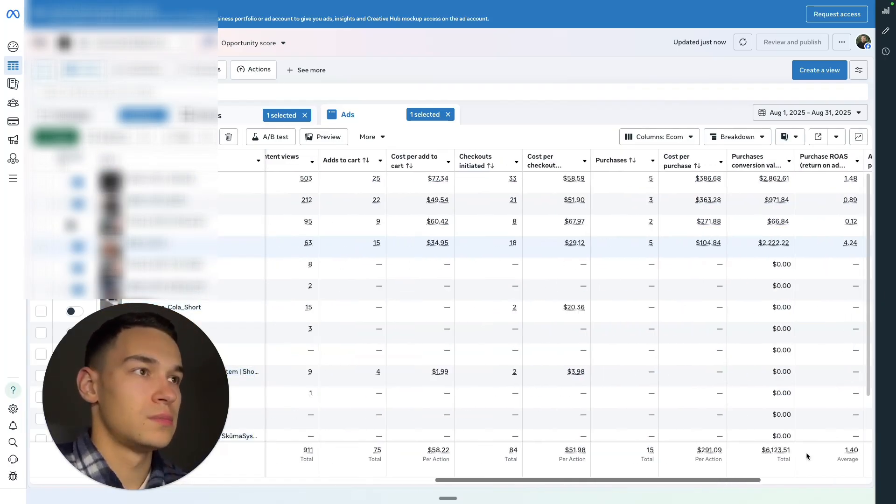
scroll(812, 455, "right", 2)
Break down the ads by Audience segments and compare new and engaged audience totals for purchases, ROAS, amount spent and frequency.
left_click(735, 136)
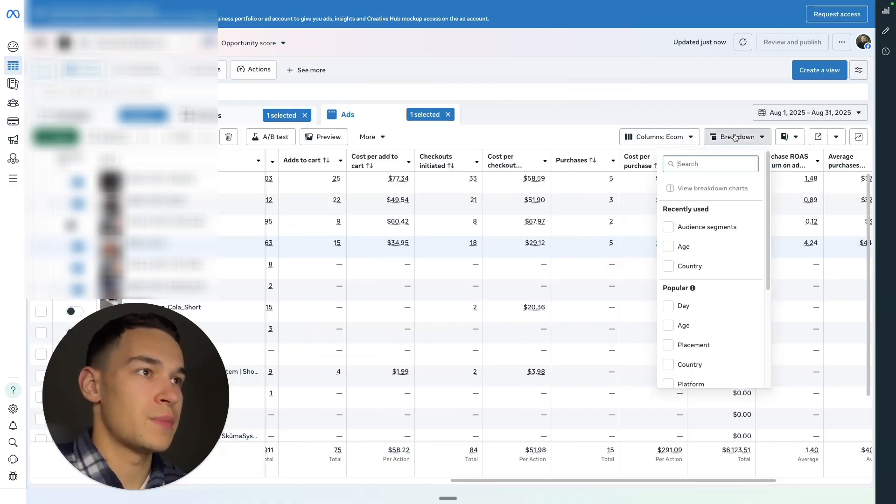
left_click(706, 224)
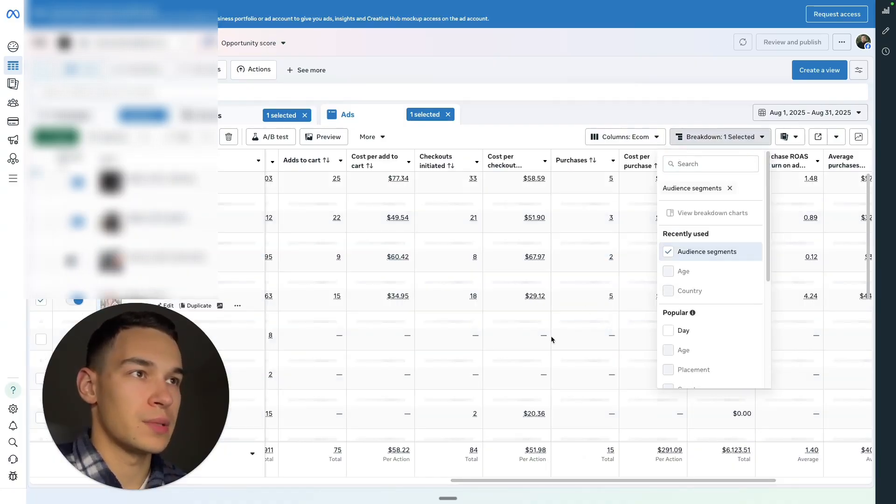
left_click(253, 453)
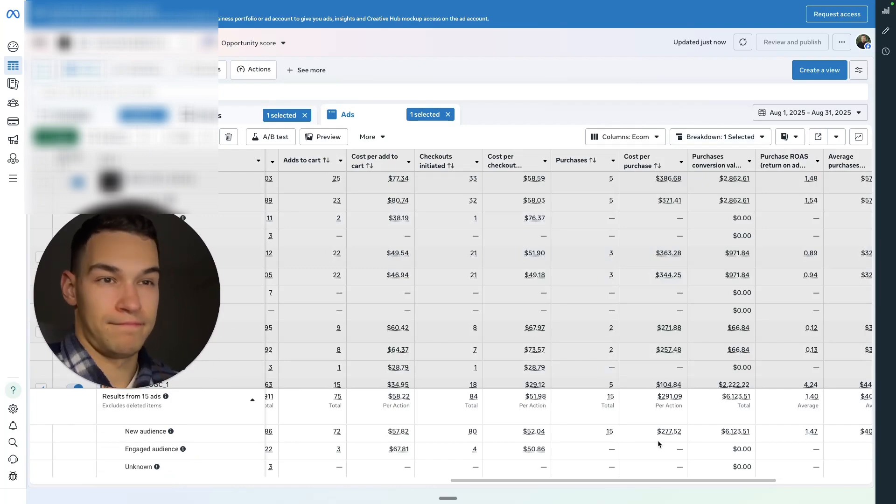
scroll(650, 484, "left", 1)
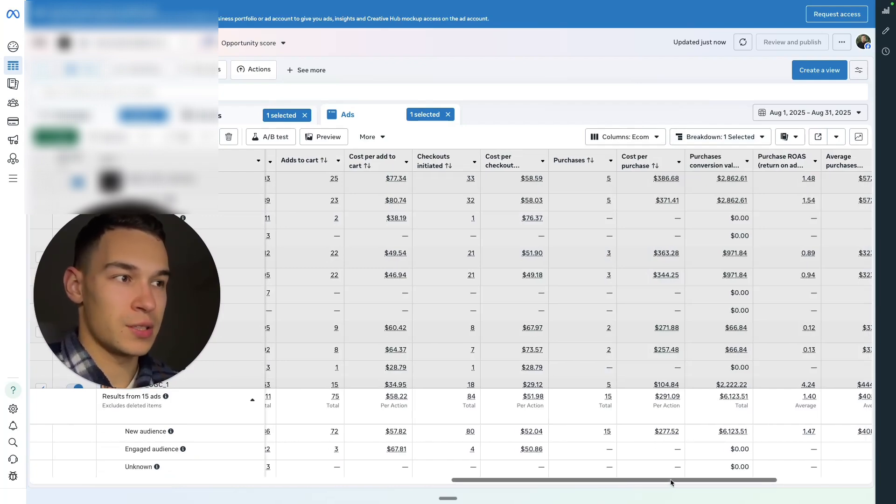
left_click_drag(669, 483, 234, 484)
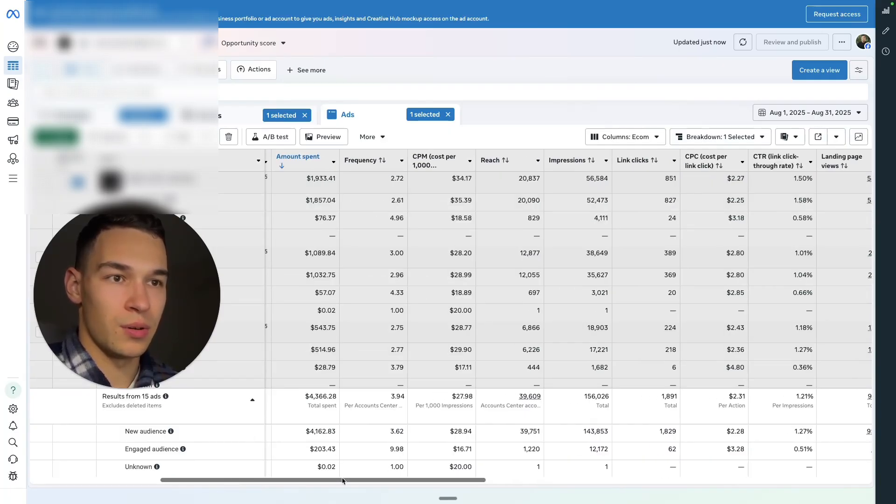
left_click_drag(343, 481, 326, 482)
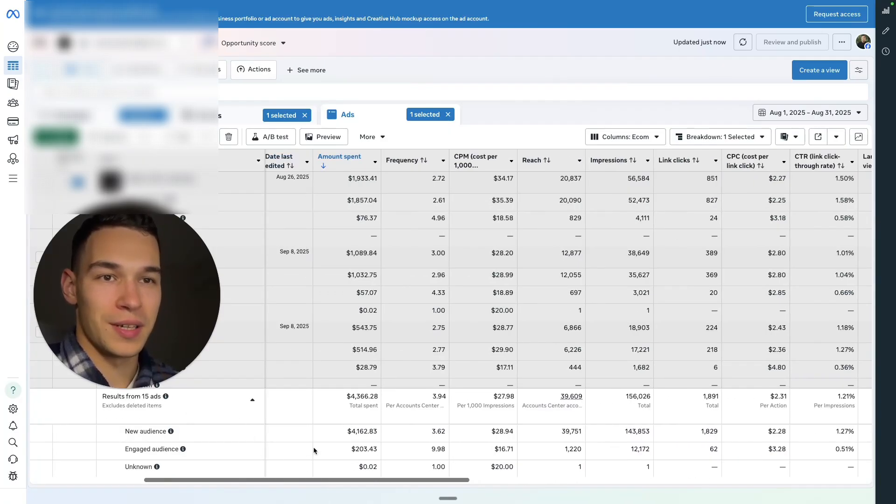
scroll(280, 444, "right", 2)
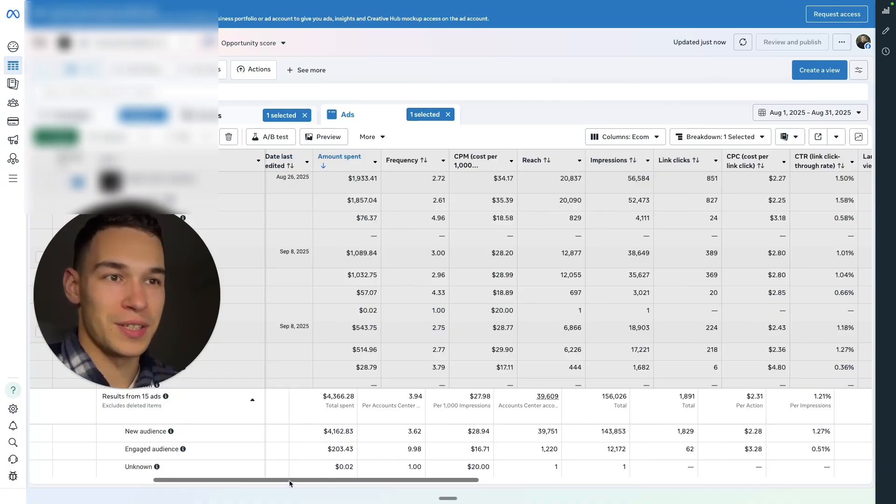
Remove the Audience segments breakdown and open the ad set Adv+ | Ads testing | Homepage | Pack 1 for editing.
left_click(245, 401)
left_click(721, 136)
left_click(691, 227)
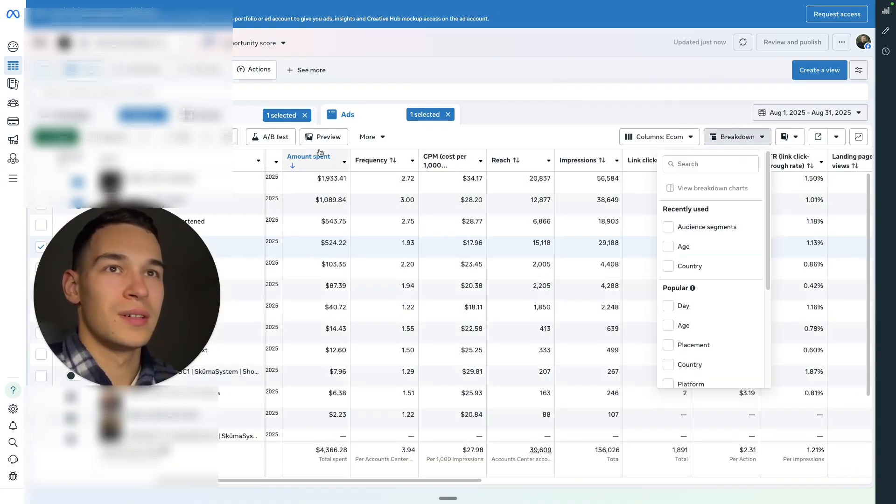
left_click(272, 117)
left_click_drag(196, 183, 215, 220)
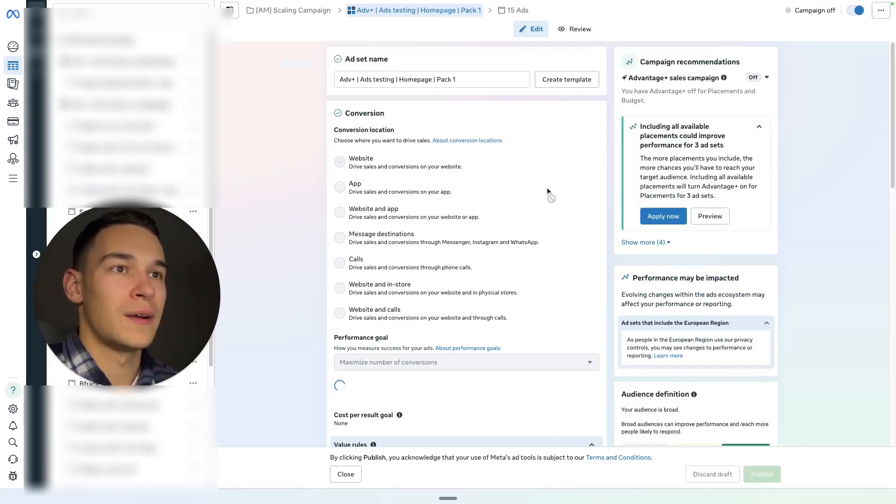
Examine the open ad set's conversion location, performance goal and remaining settings, and return to the campaign list.
mouse_move(549, 192)
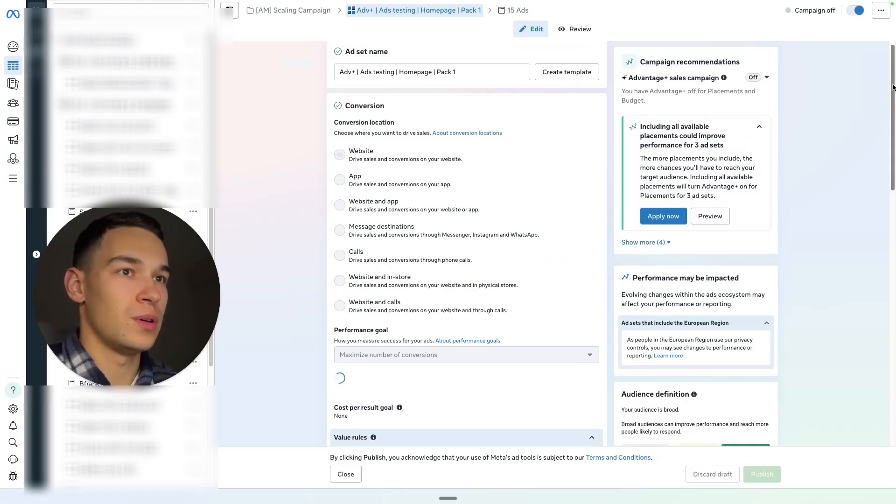
scroll(505, 304, "down", 10)
left_click(364, 286)
scroll(421, 290, "down", 1)
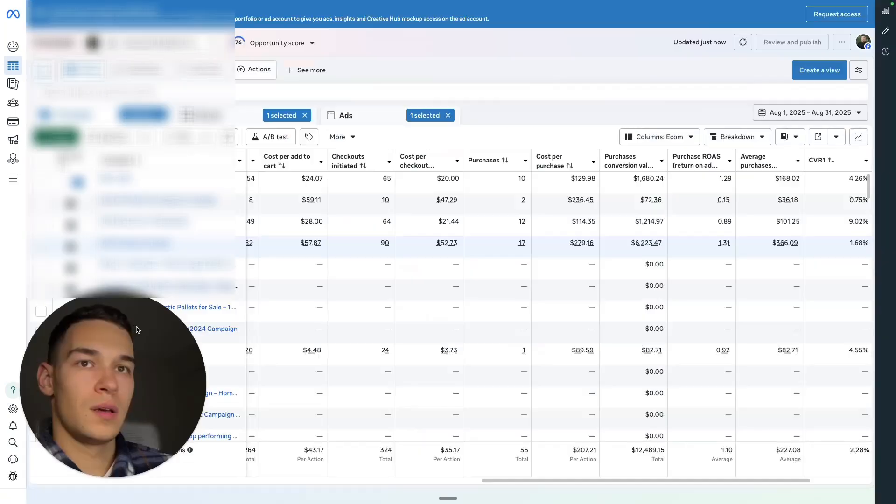
Set the campaigns' date range to Jul 1, 2025 – Jul 31, 2025 and sort them by purchases in descending order.
left_click(764, 112)
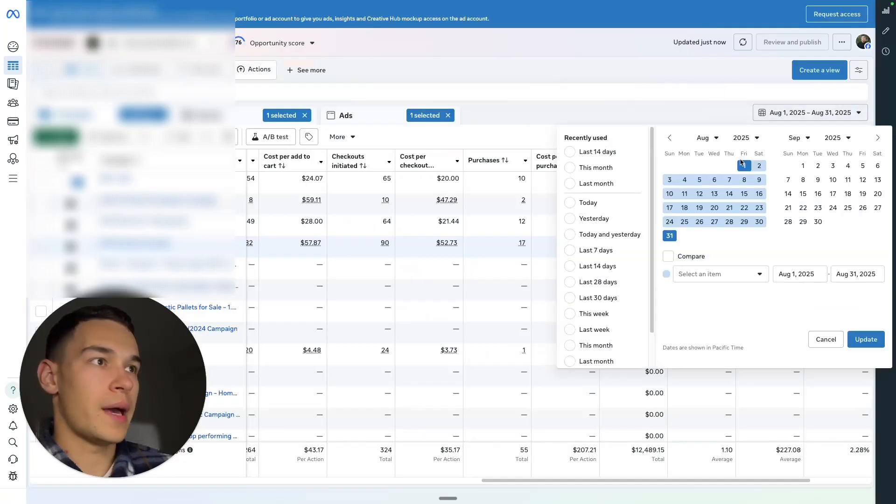
left_click(671, 139)
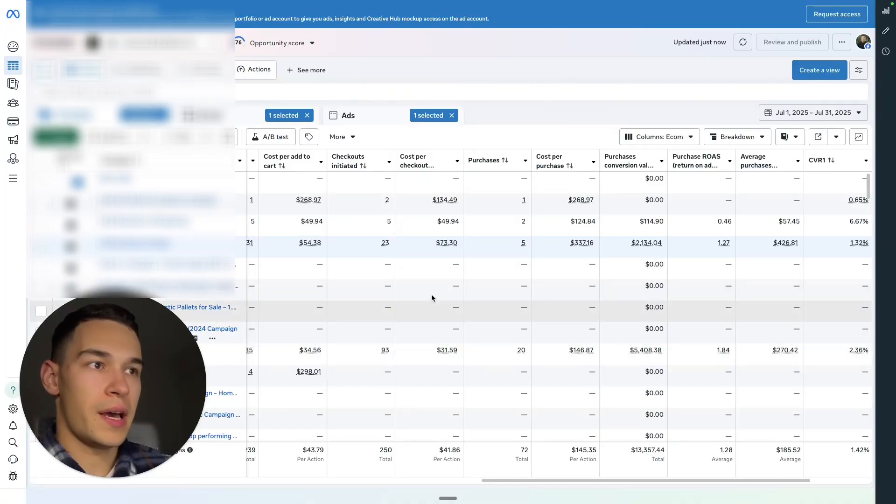
left_click(495, 161)
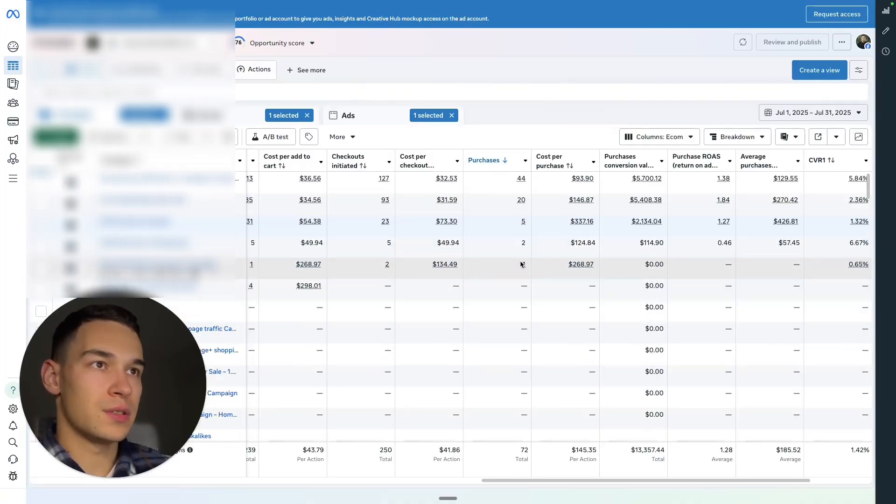
Compare the July campaigns with the most purchases on cost per purchase, ROAS, amount spent and frequency.
left_click(512, 181)
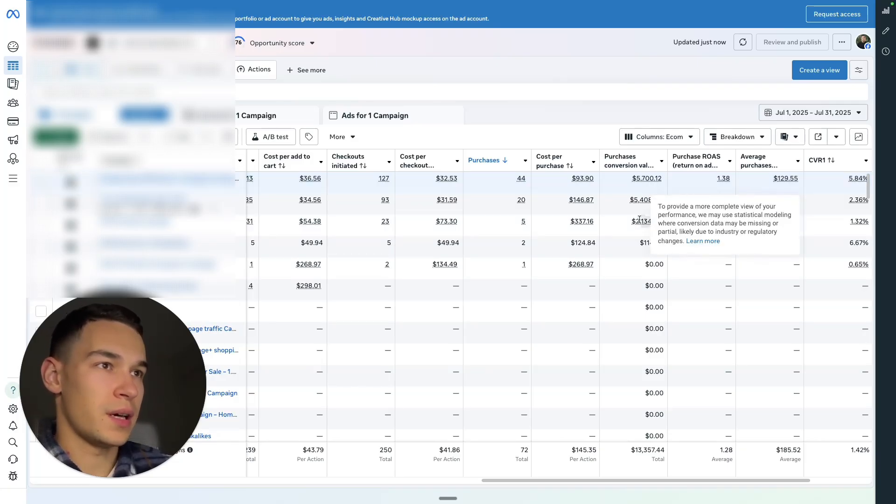
left_click(556, 208)
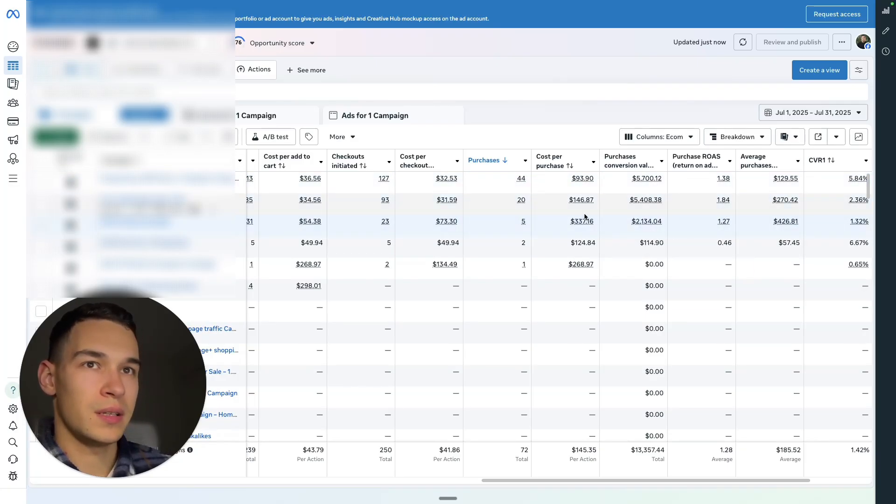
left_click(674, 206)
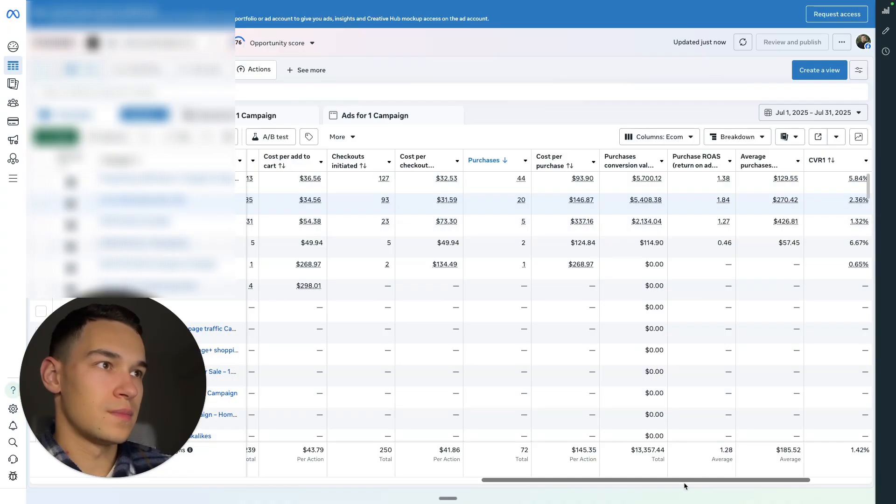
scroll(685, 485, "left", 1)
left_click_drag(685, 486, 271, 486)
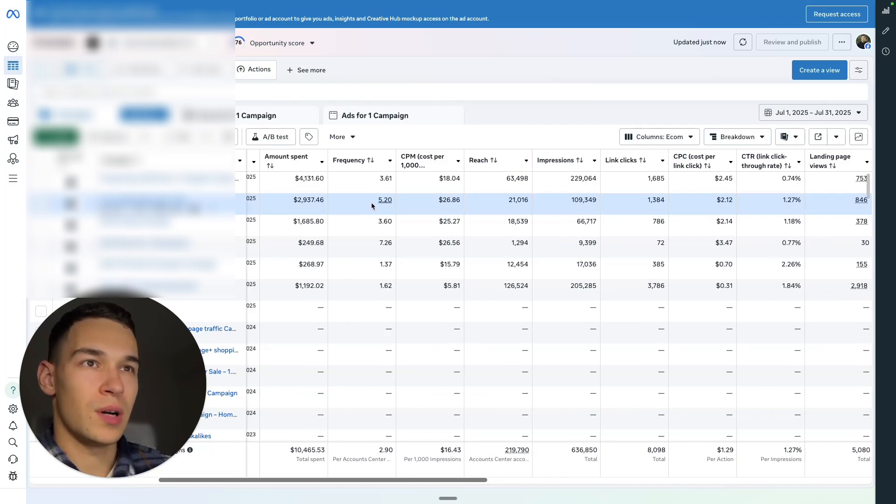
scroll(372, 205, "right", 10)
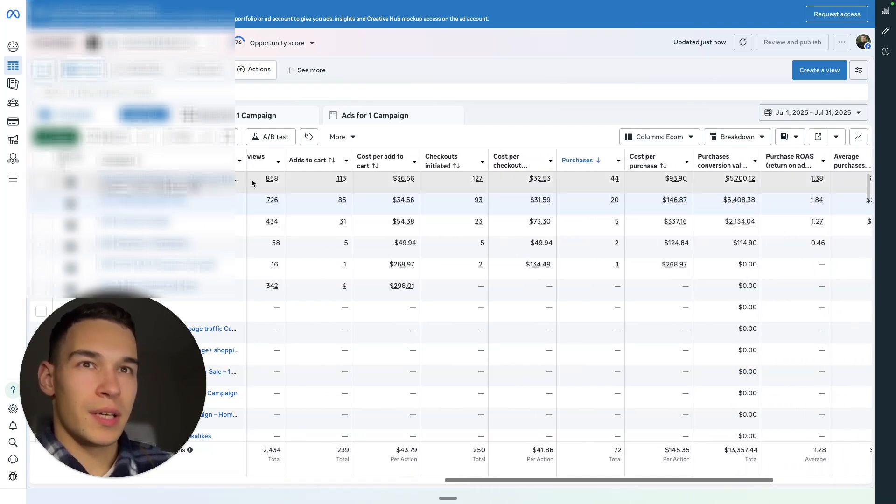
Drill into the July campaign with the second-most purchases and its ad set, and compare its ads' purchases, ROAS and average purchase value.
left_click(213, 208)
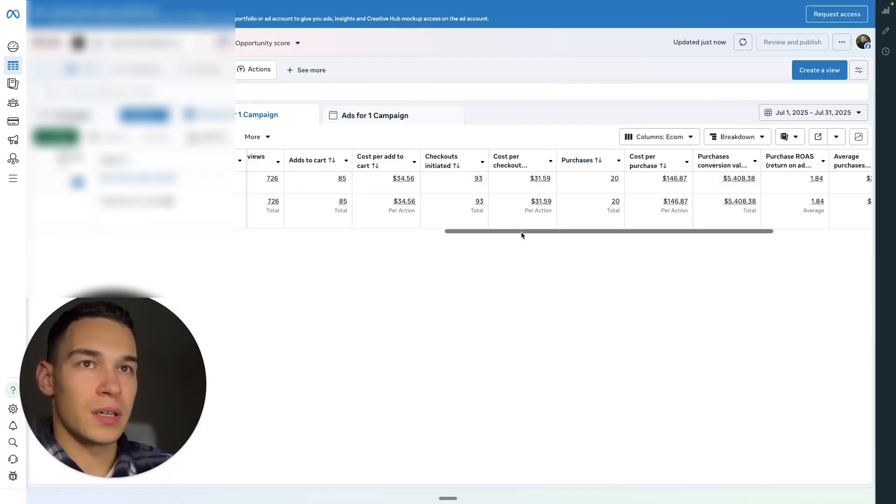
left_click(140, 177)
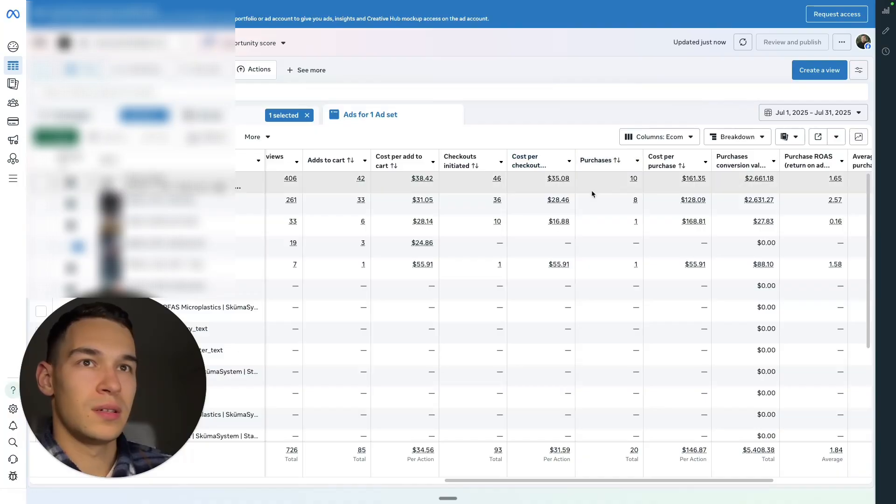
left_click(597, 190)
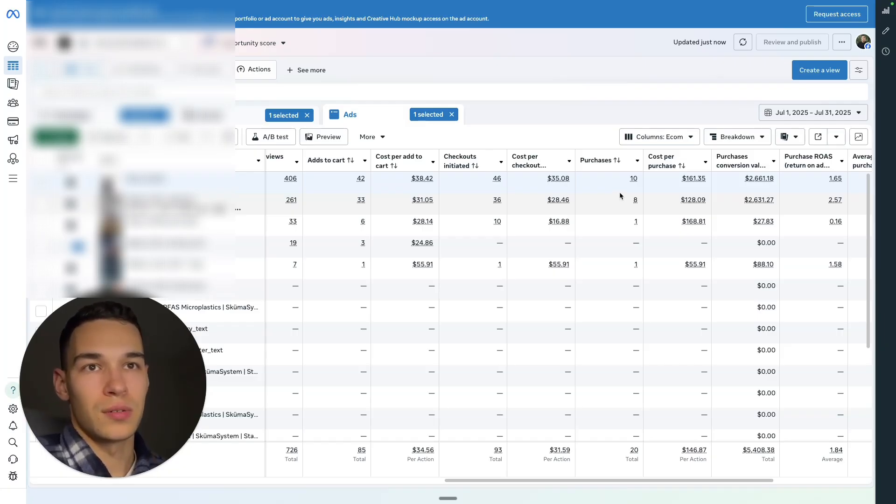
mouse_move(497, 201)
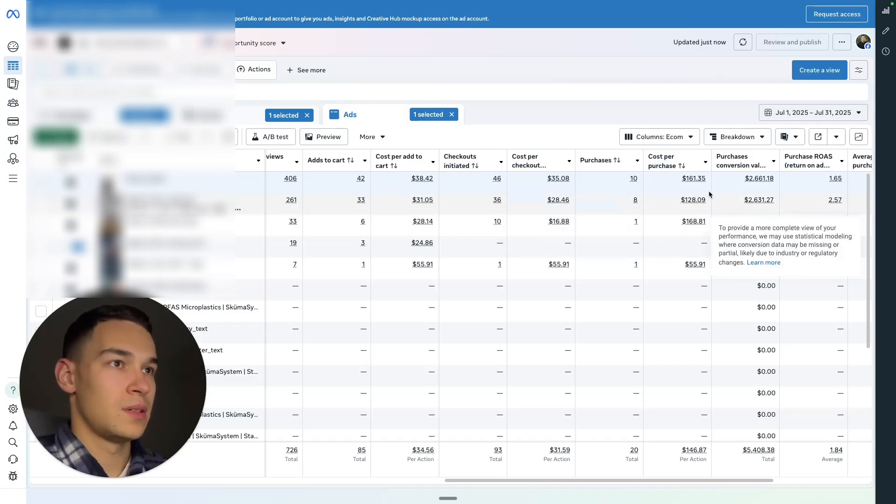
mouse_move(646, 480)
left_mouse_down()
mouse_move(678, 484)
mouse_move(654, 482)
left_mouse_up()
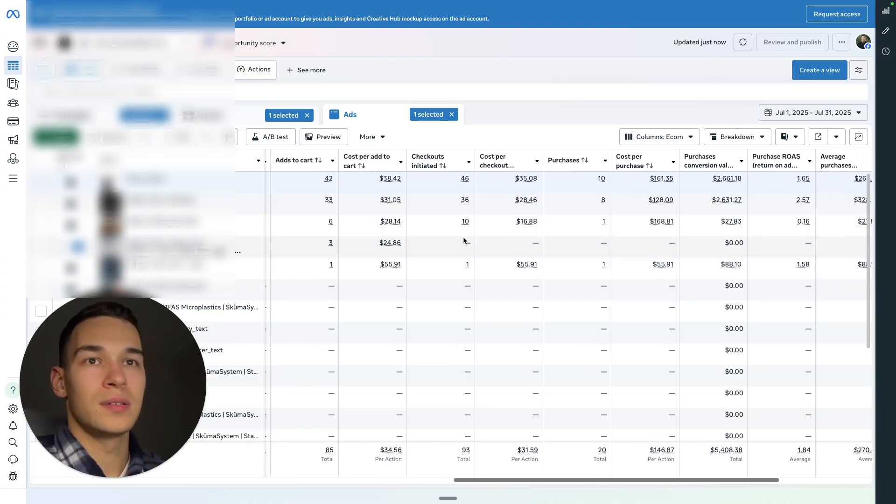
left_click(452, 115)
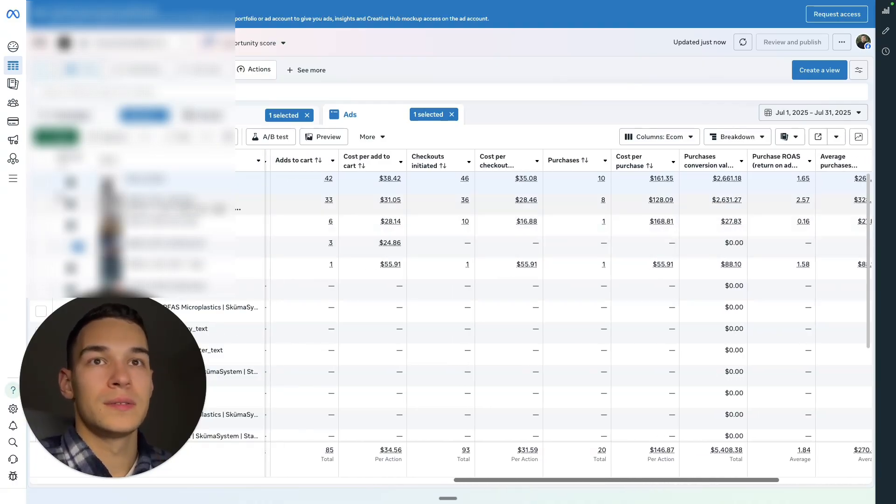
scroll(444, 209, "right", 3)
left_click(472, 208)
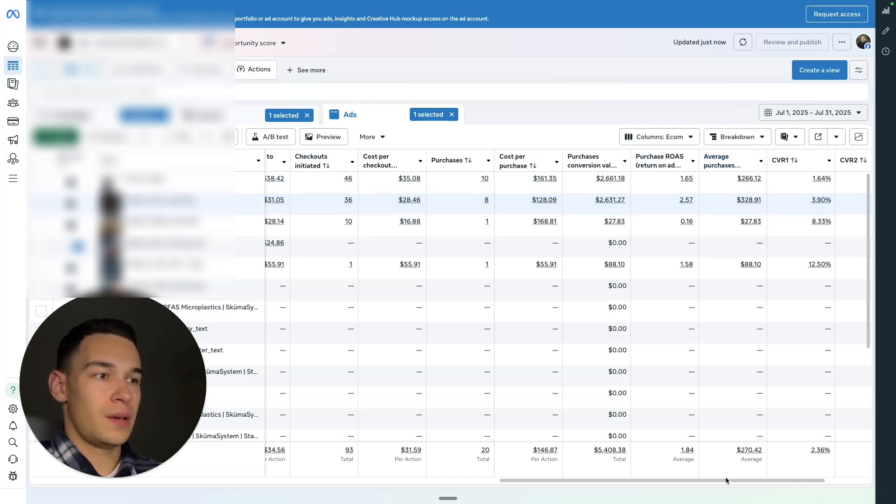
Examine the amount spent, frequency, CPM and reach of the ads in this ad set.
left_click_drag(726, 481, 354, 479)
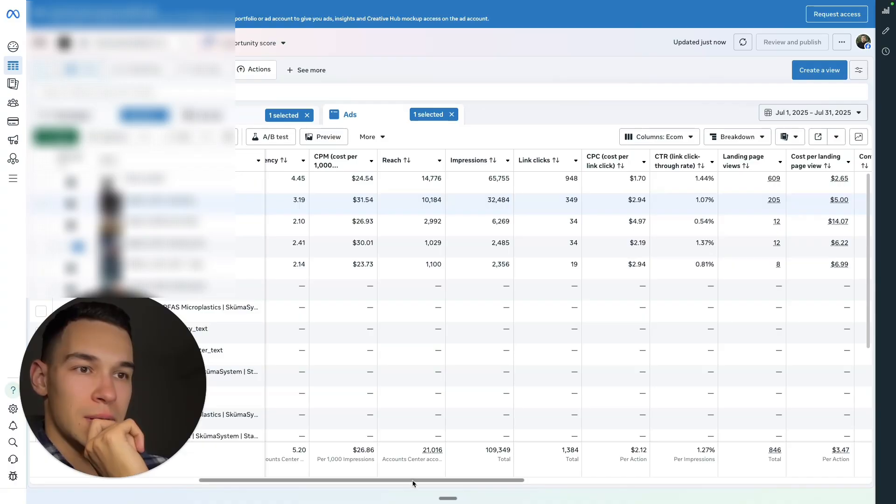
left_click_drag(413, 480, 367, 481)
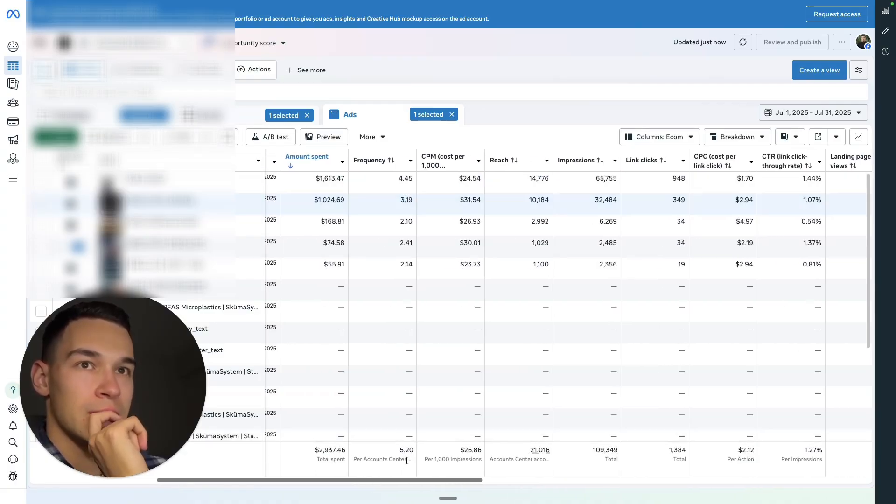
left_click_drag(375, 482, 595, 487)
Return to the campaign list and compare the July campaigns' link clicks, CPC, CTR and landing page views.
left_click(256, 117)
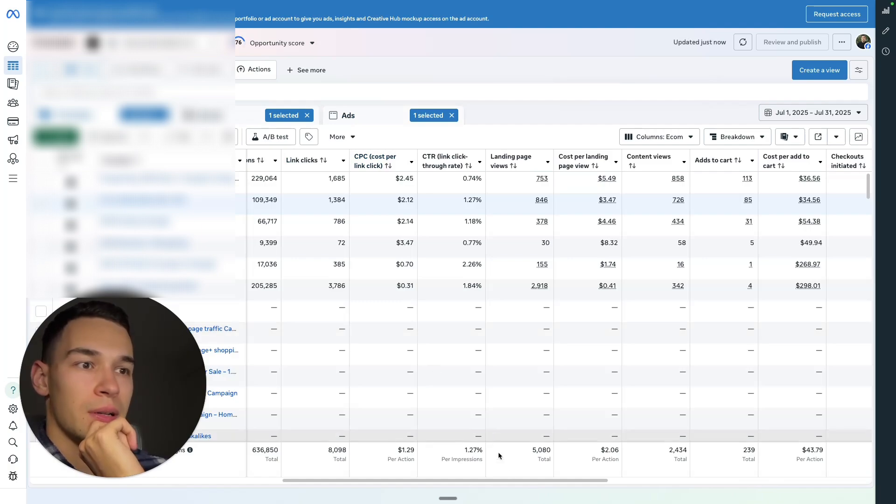
left_click_drag(512, 482, 396, 480)
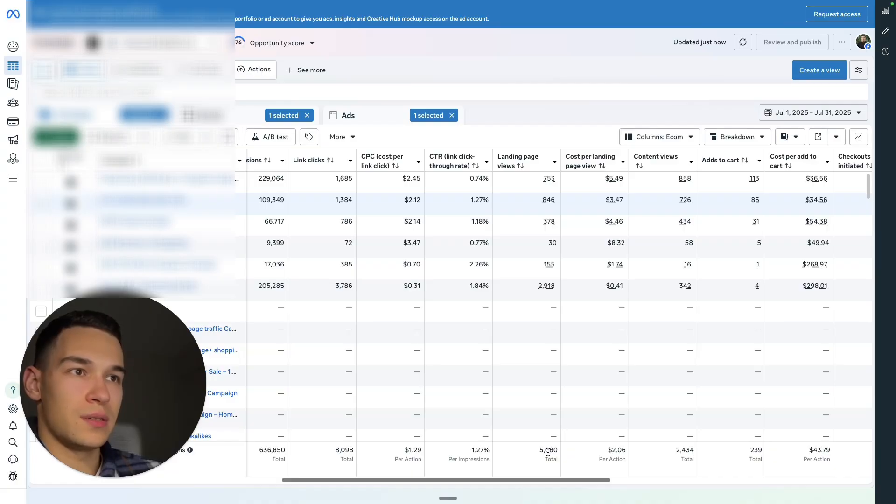
left_click(494, 211)
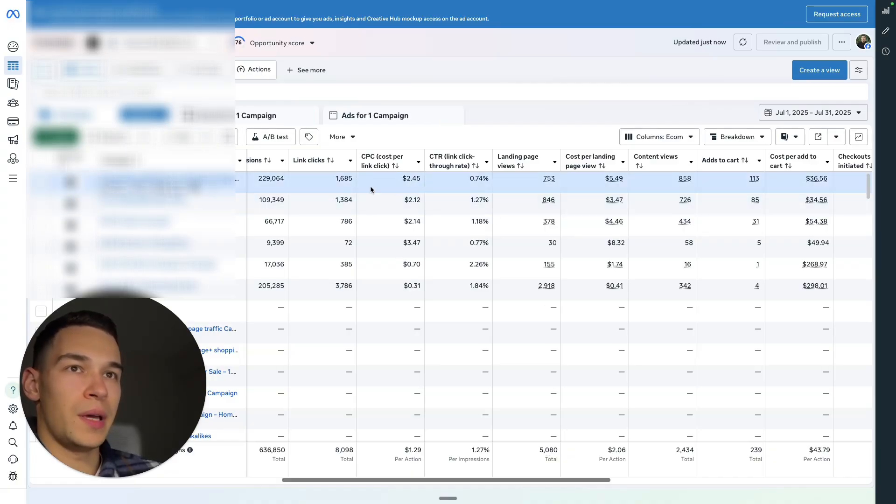
left_click_drag(516, 481, 390, 474)
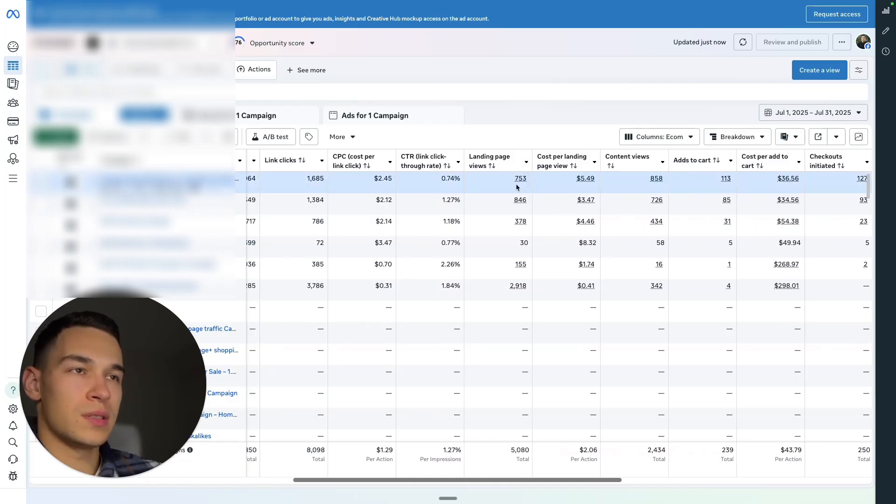
Set the date range to Aug 1, 2025 – Aug 31, 2025 and compare the campaigns' traffic and landing page view costs.
left_click(773, 110)
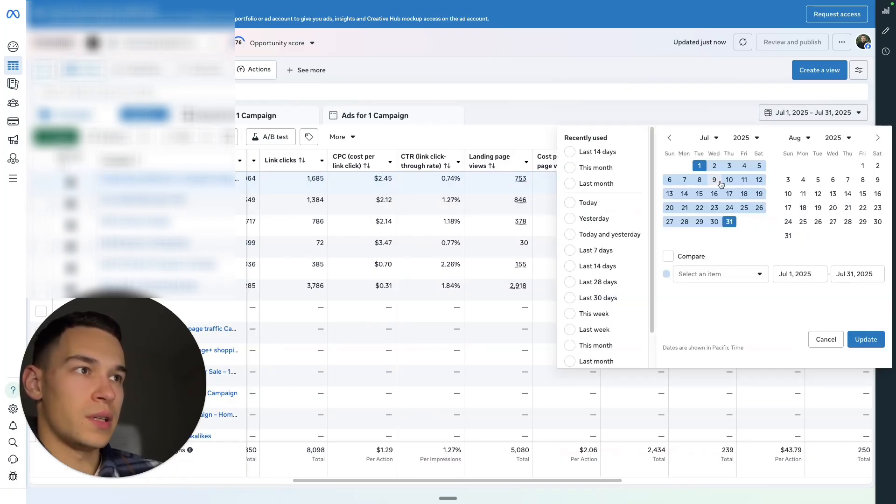
left_click(862, 167)
left_click(670, 236)
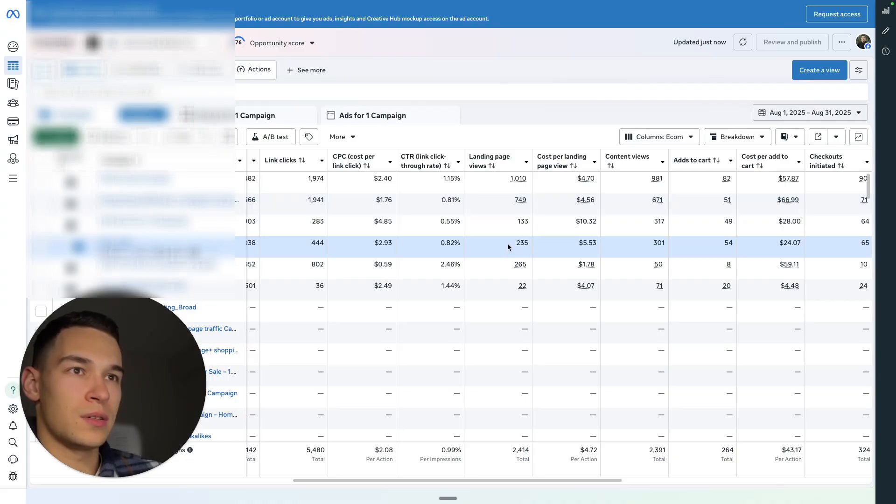
Set the campaigns' date range back to Jul 1, 2025 – Jul 31, 2025.
left_click(772, 117)
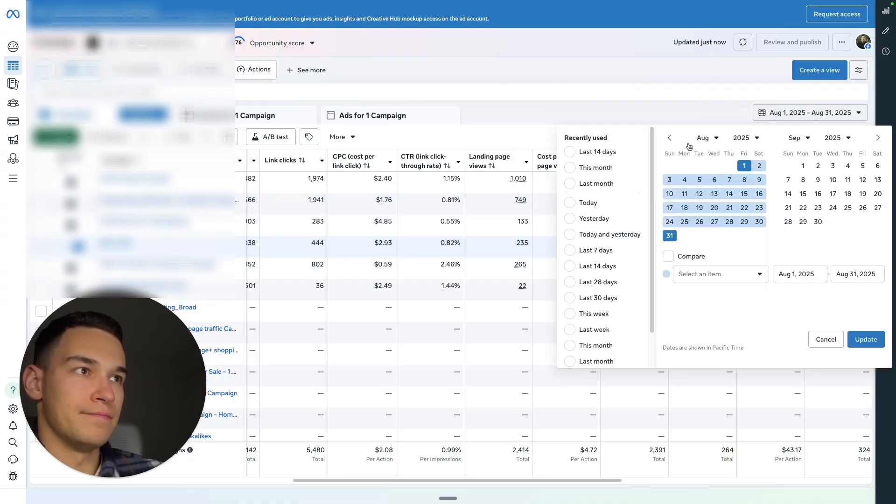
left_click(670, 138)
left_click(600, 364)
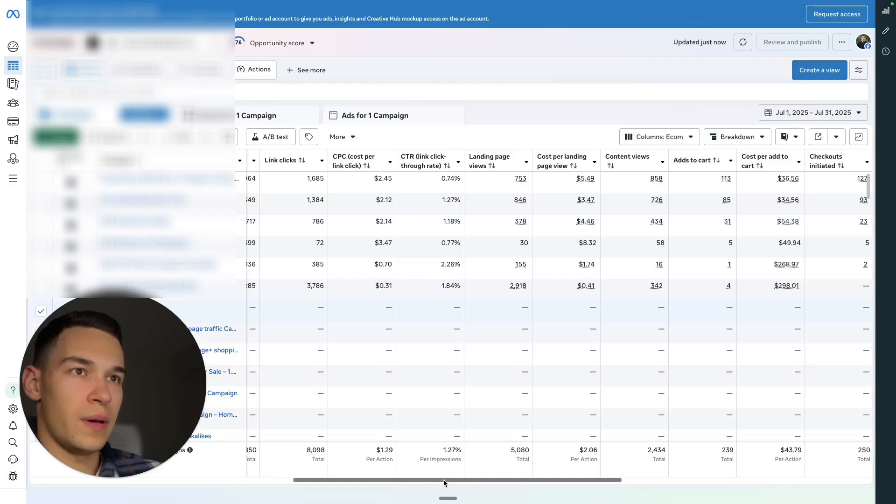
Examine the July campaigns' and account totals for checkouts, purchases, cost per purchase, conversion value, ROAS and average purchase value.
left_click_drag(444, 484, 640, 482)
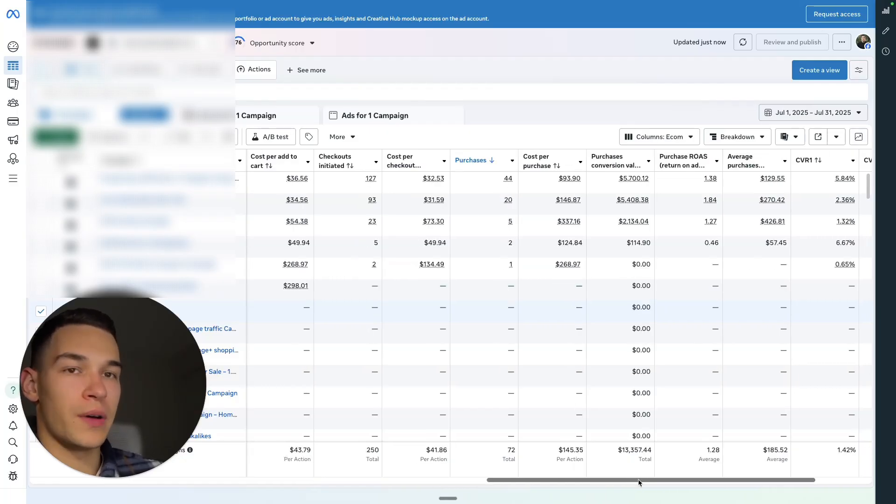
left_click_drag(640, 483, 642, 484)
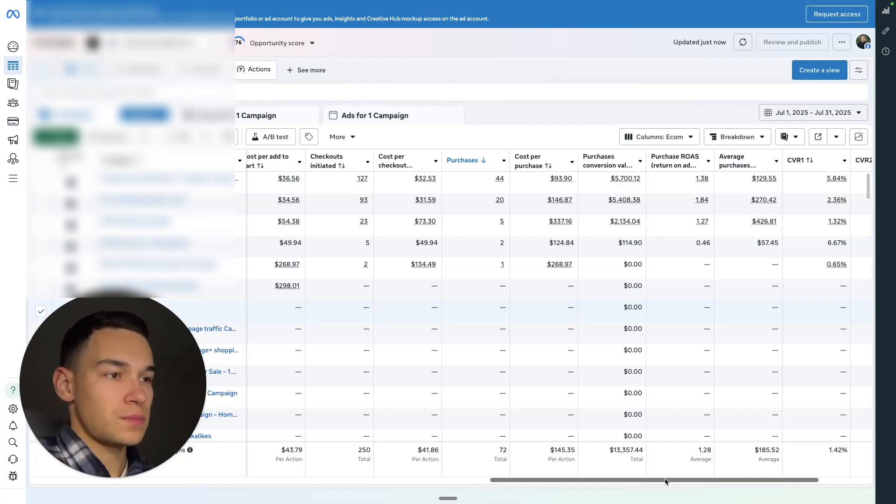
scroll(666, 483, "right", 1)
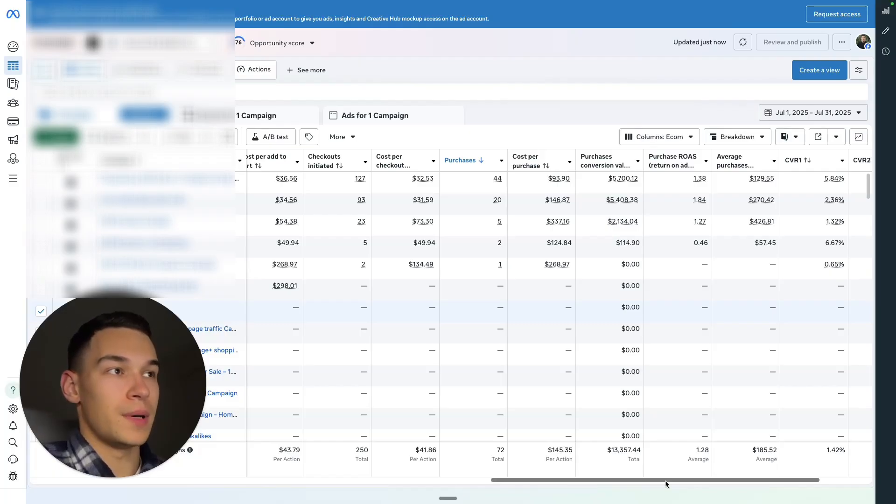
scroll(666, 483, "right", 1)
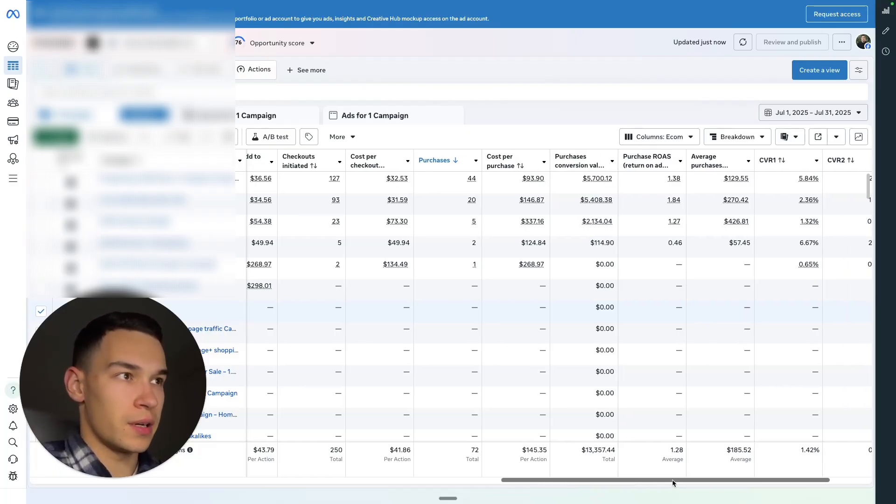
left_click_drag(672, 481, 642, 481)
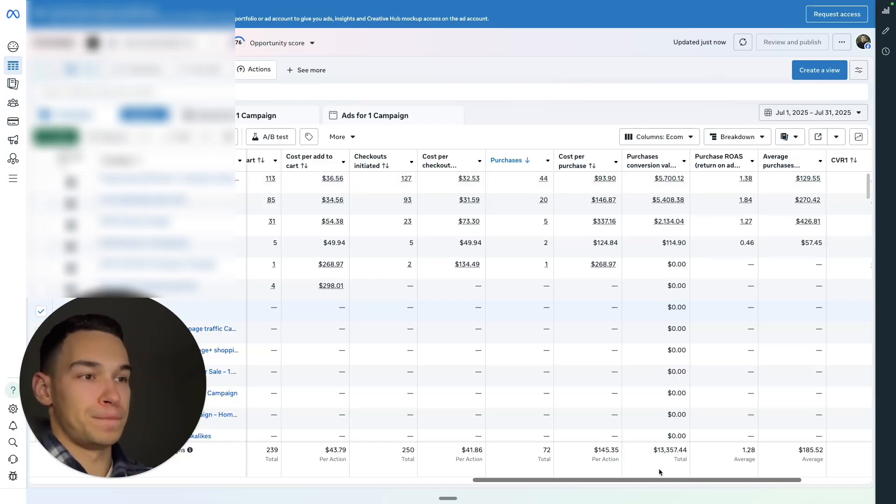
mouse_move(635, 483)
left_mouse_down()
mouse_move(737, 476)
mouse_move(650, 476)
left_mouse_up()
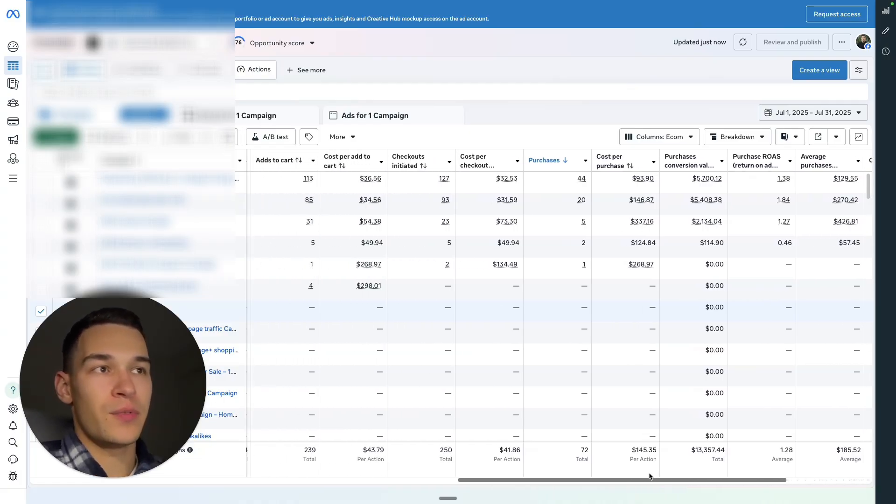